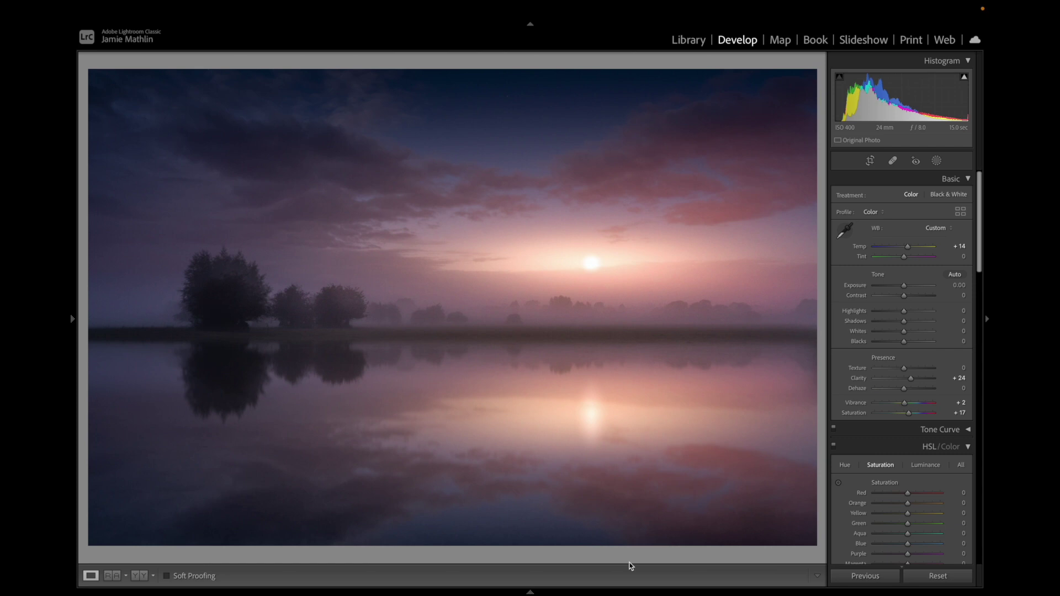
- Switch to the unedited photo Denham Vale-2.dng and show its photo info overlay
key(Right)
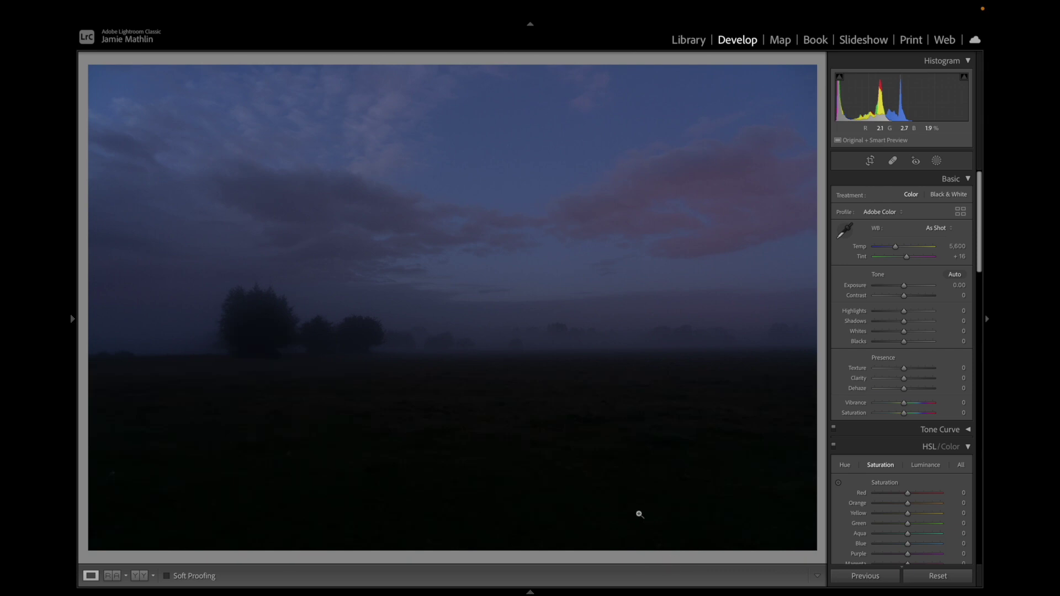
key(i)
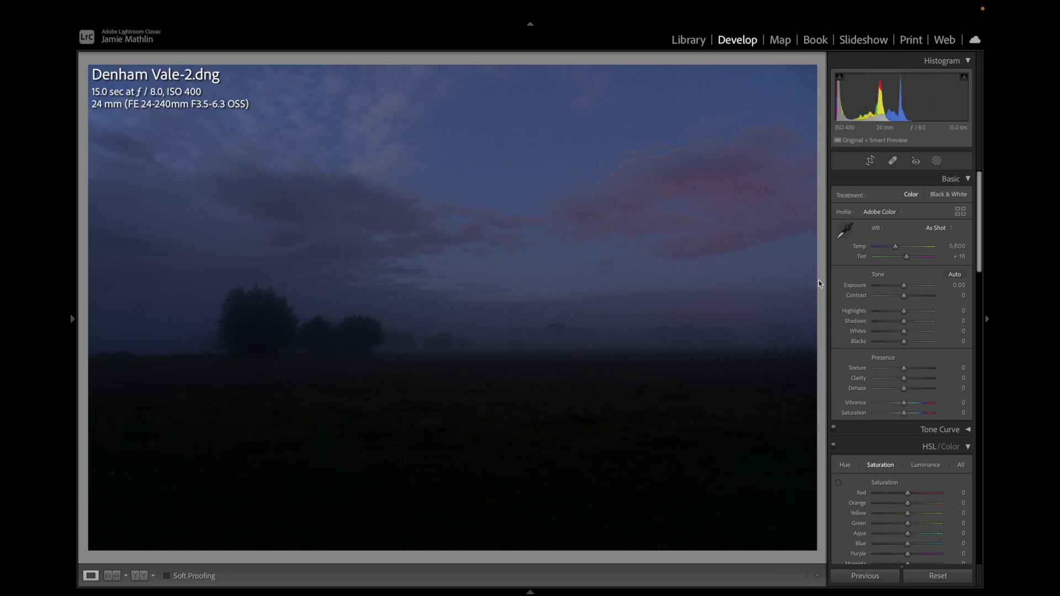
- Straighten the photo along the horizon line to an angle of 0.60 and apply the crop
click(870, 161)
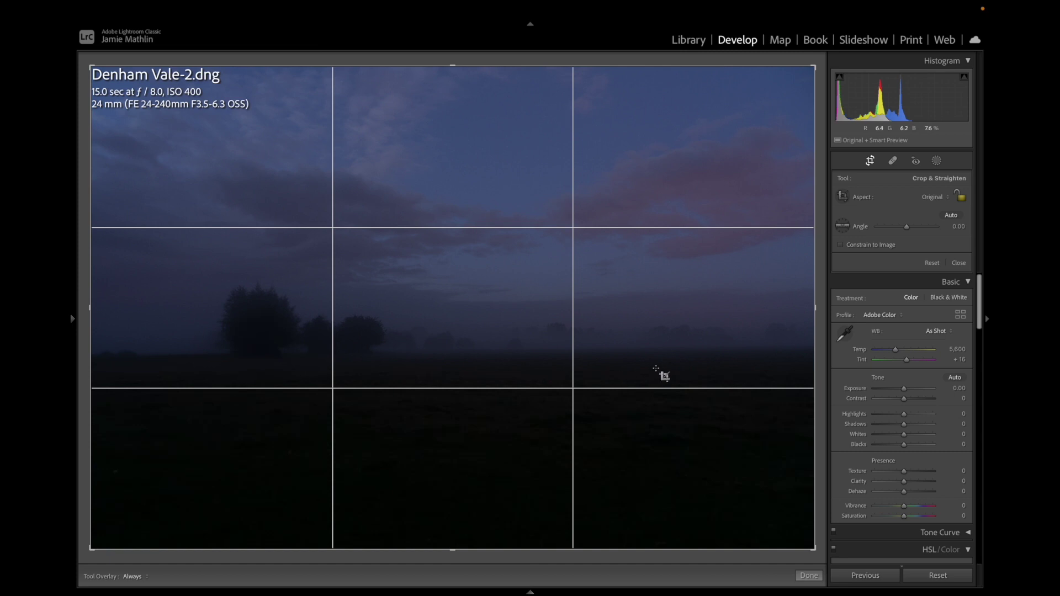
click(844, 227)
drag(103, 357, 103, 356)
mouse_move(104, 356)
mouse_down()
mouse_move(451, 305)
mouse_move(706, 315)
mouse_move(796, 350)
mouse_up()
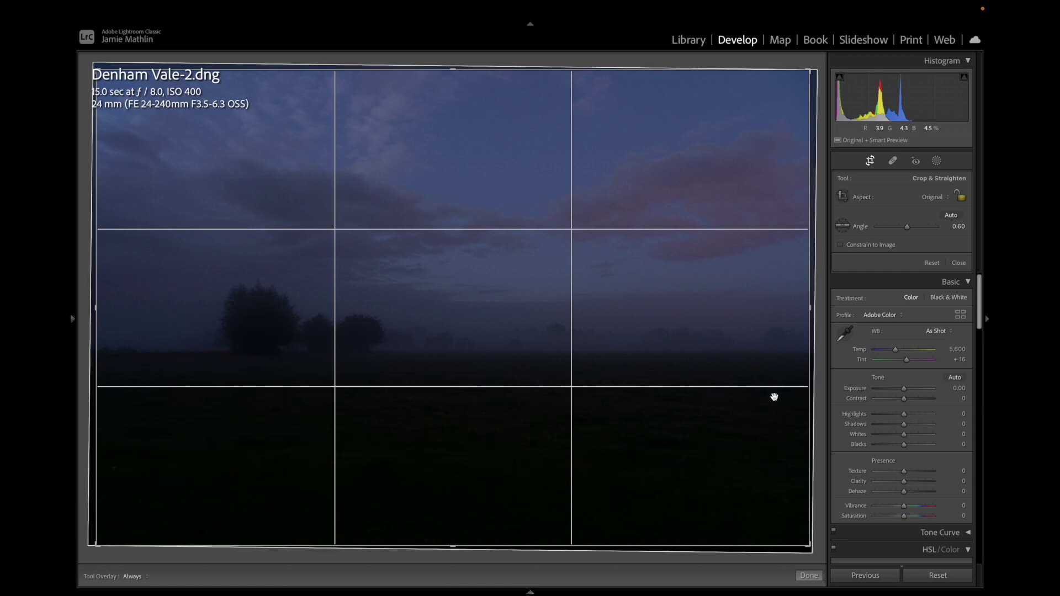
key(Return)
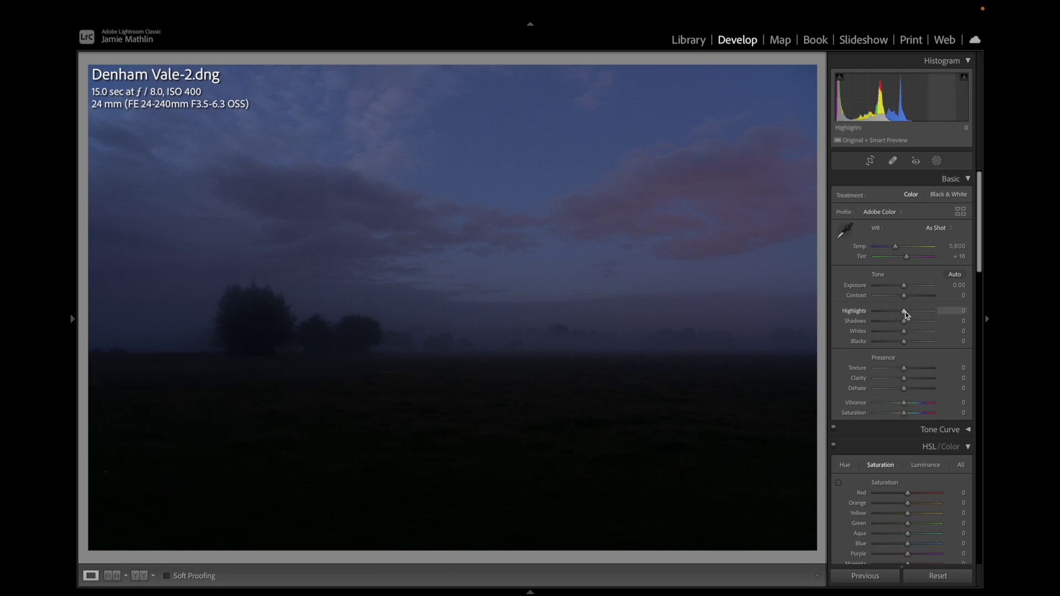
- Set the photo's basic tone to Shadows +59, Highlights -31, Whites +30 and Blacks -26
drag(905, 322, 921, 323)
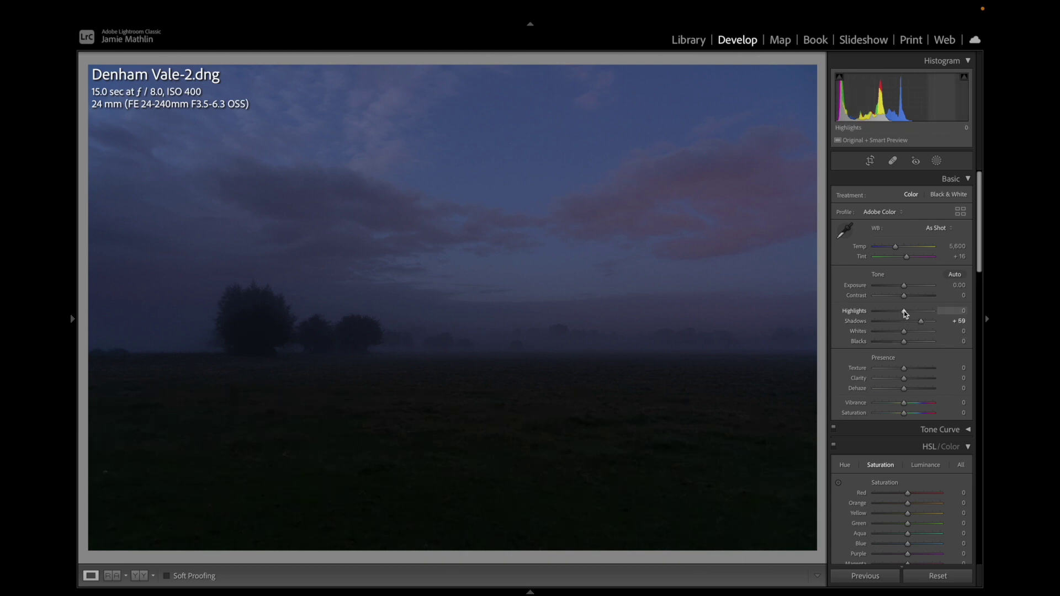
drag(904, 313, 894, 312)
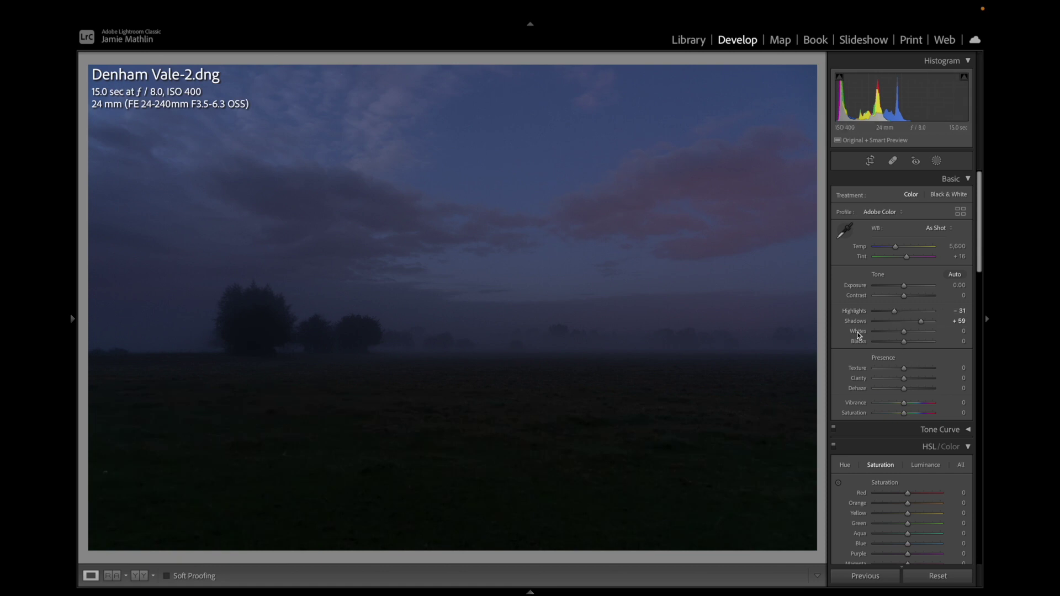
drag(904, 331, 913, 332)
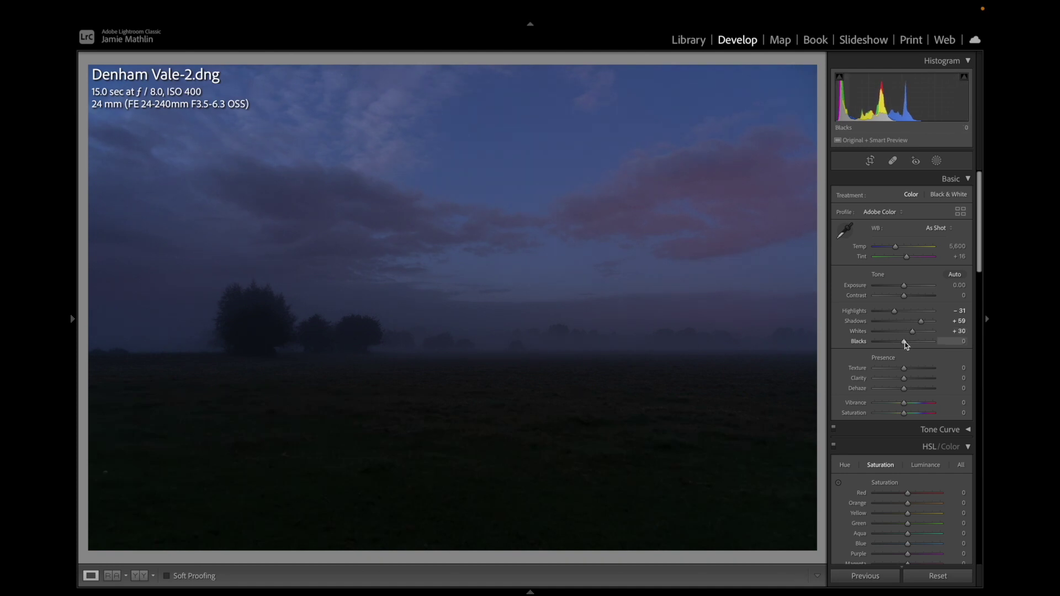
drag(906, 345, 896, 342)
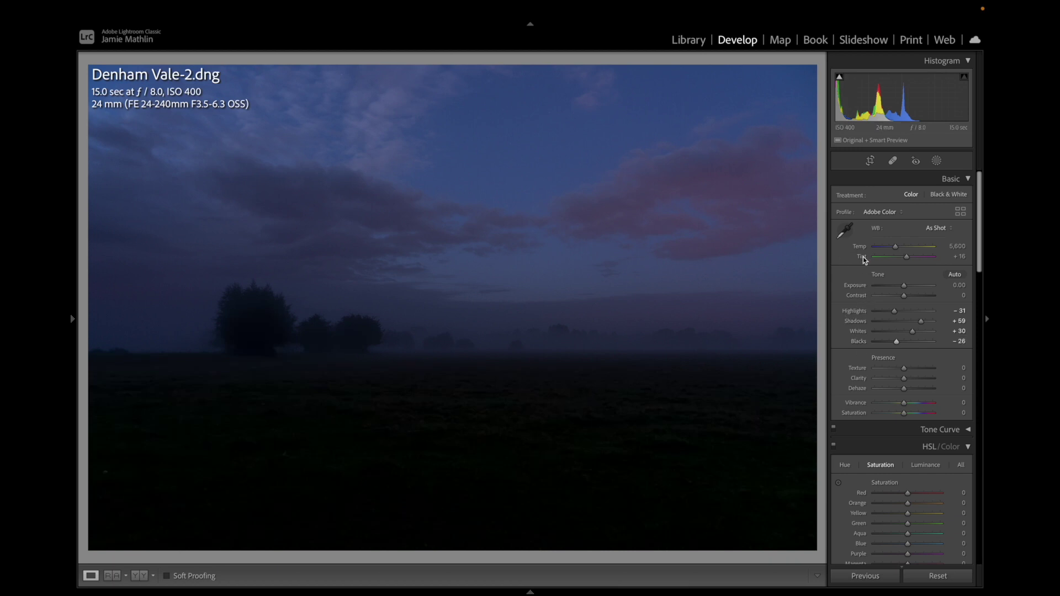
- Create a sky mask intersected with a linear gradient from the photo's top edge to the horizon, with Exposure -1.24 and Temp -1
click(937, 161)
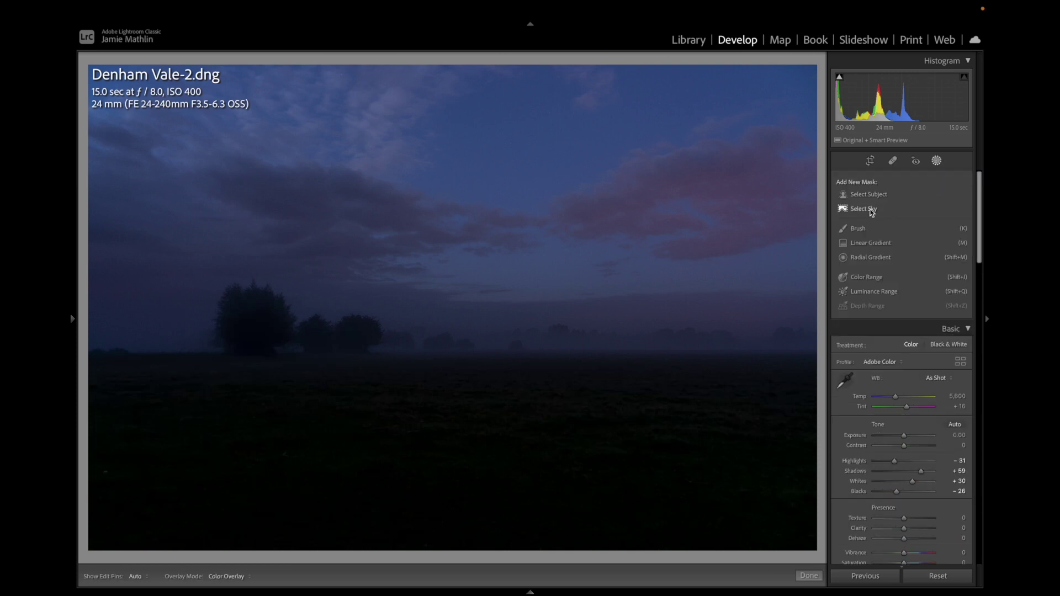
click(872, 209)
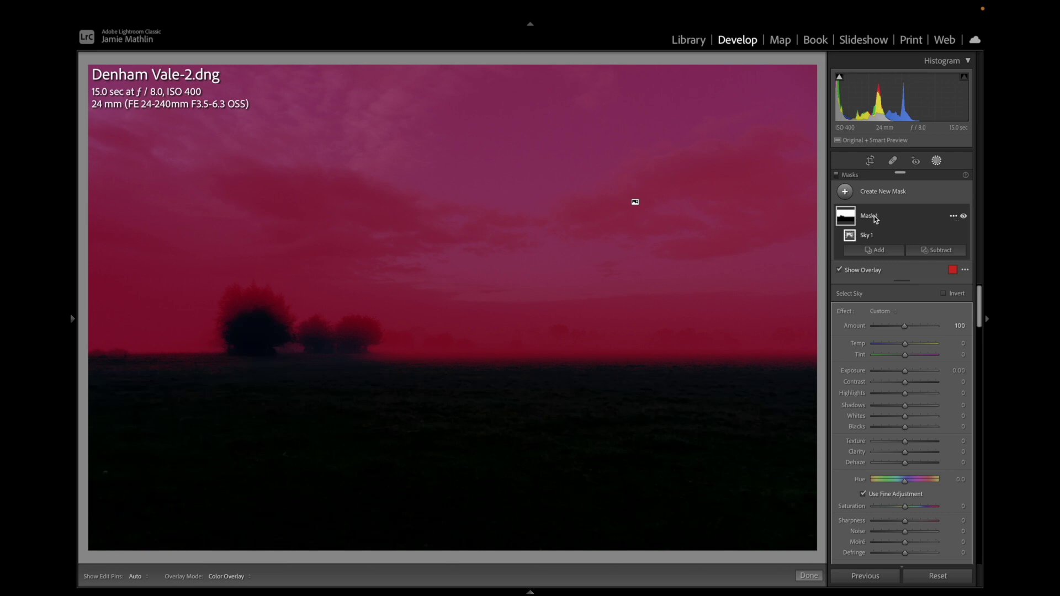
click(953, 216)
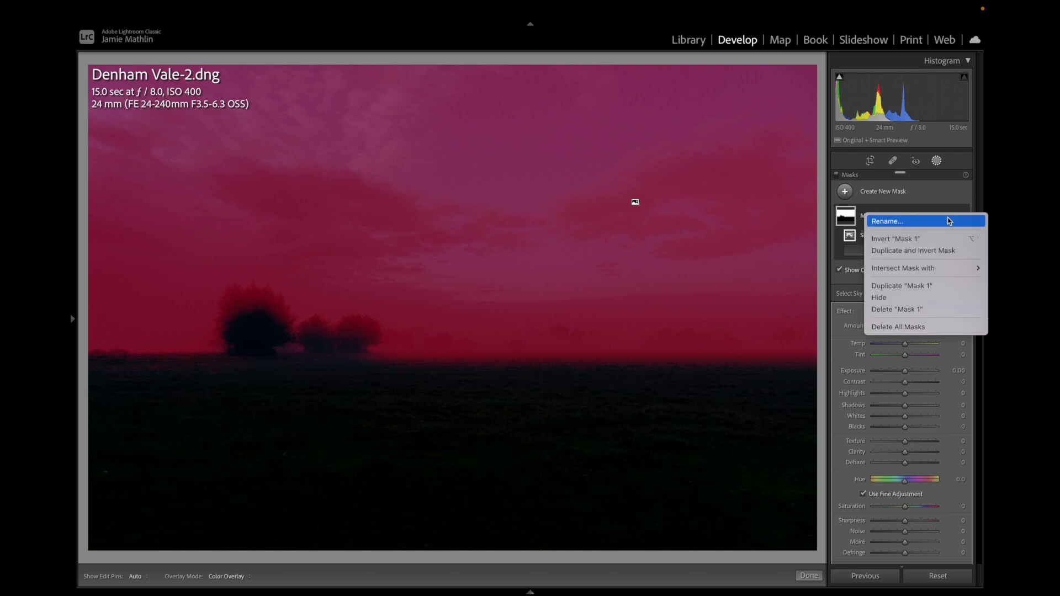
mouse_move(926, 270)
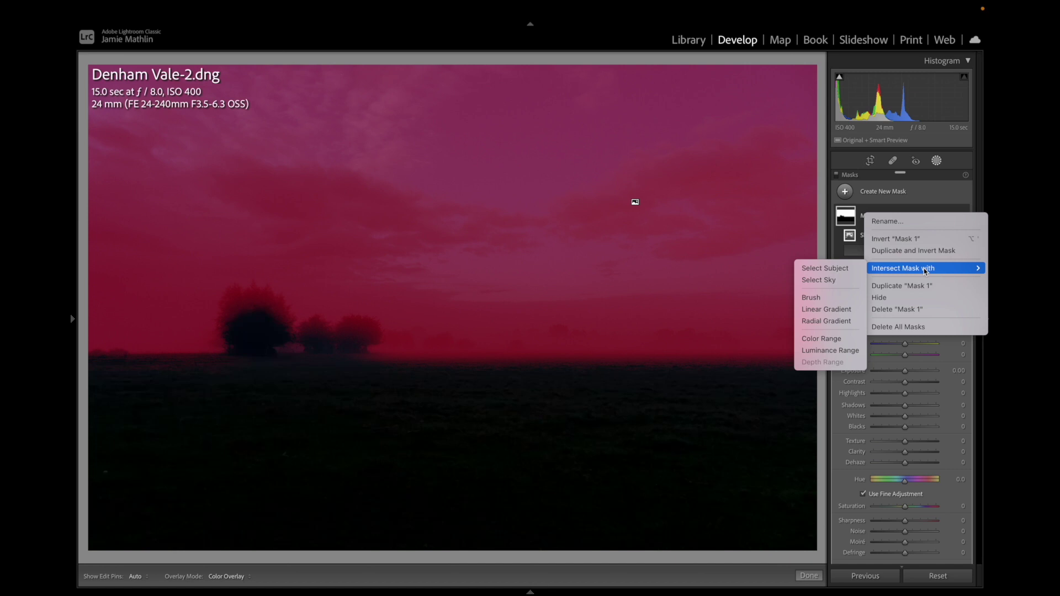
click(825, 310)
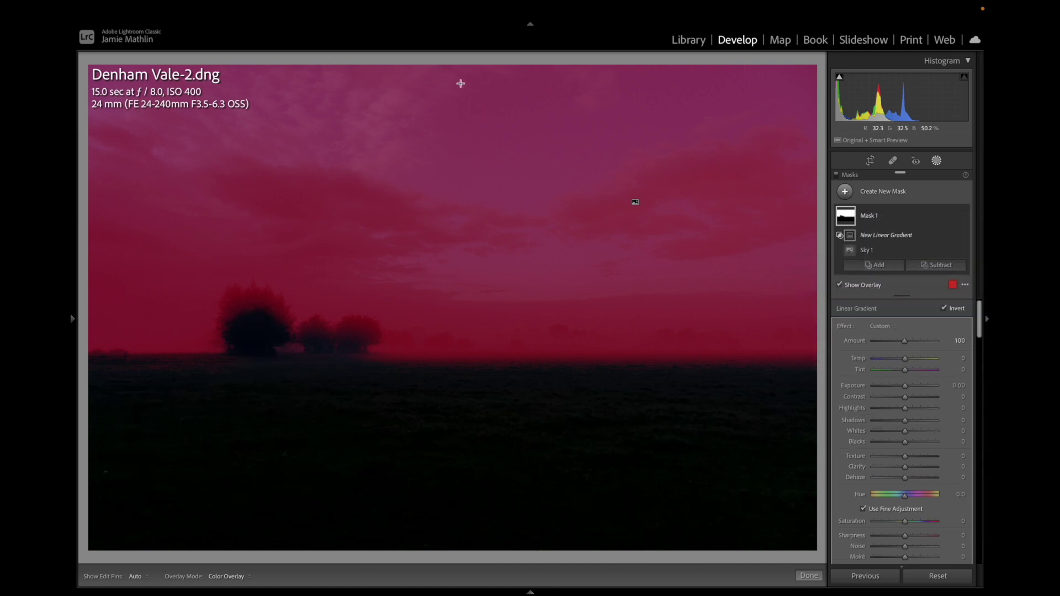
drag(456, 77, 458, 354)
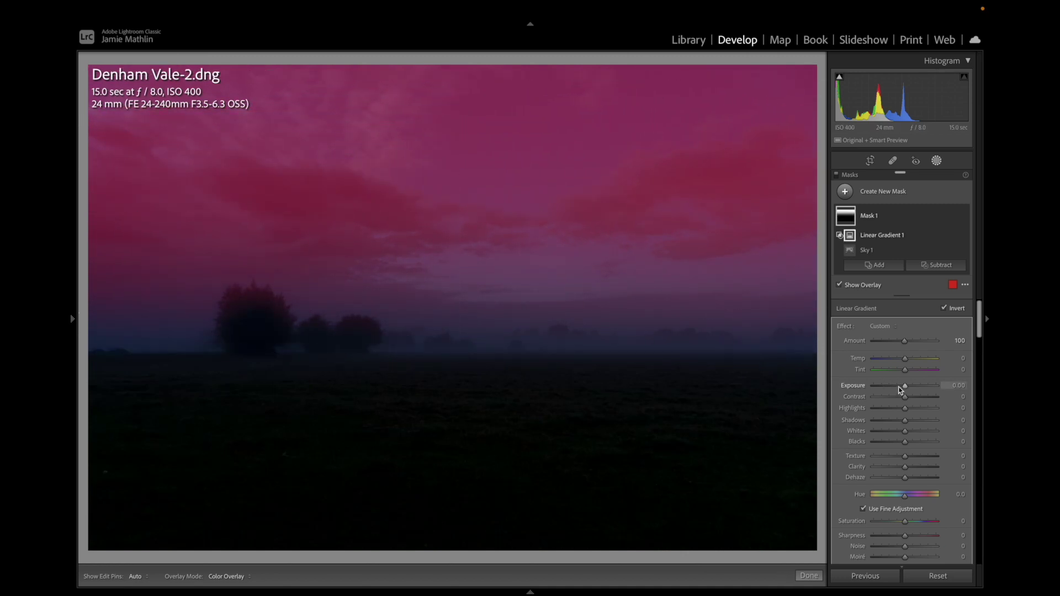
drag(899, 388, 896, 388)
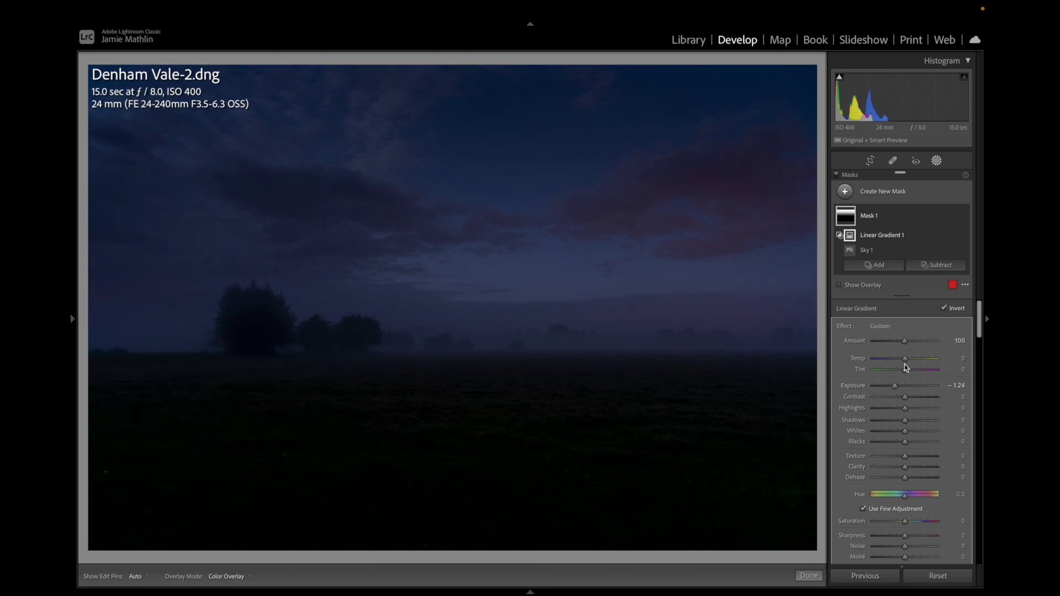
click(903, 360)
- Duplicate the sky gradient mask, confine the copy's gradient to the upper sky, and set its Exposure to -0.69
right_click(457, 215)
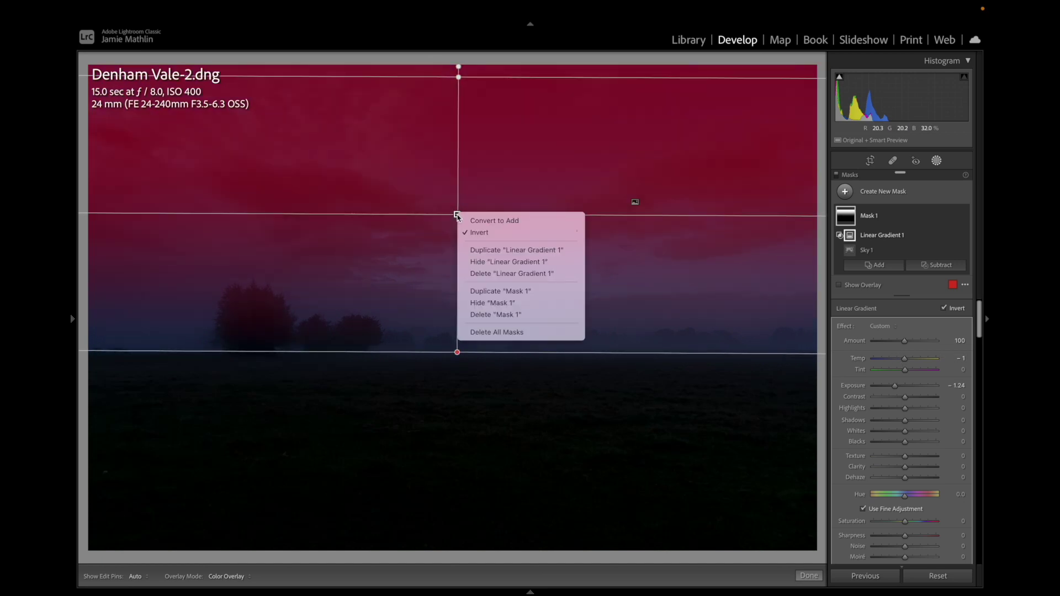
click(500, 291)
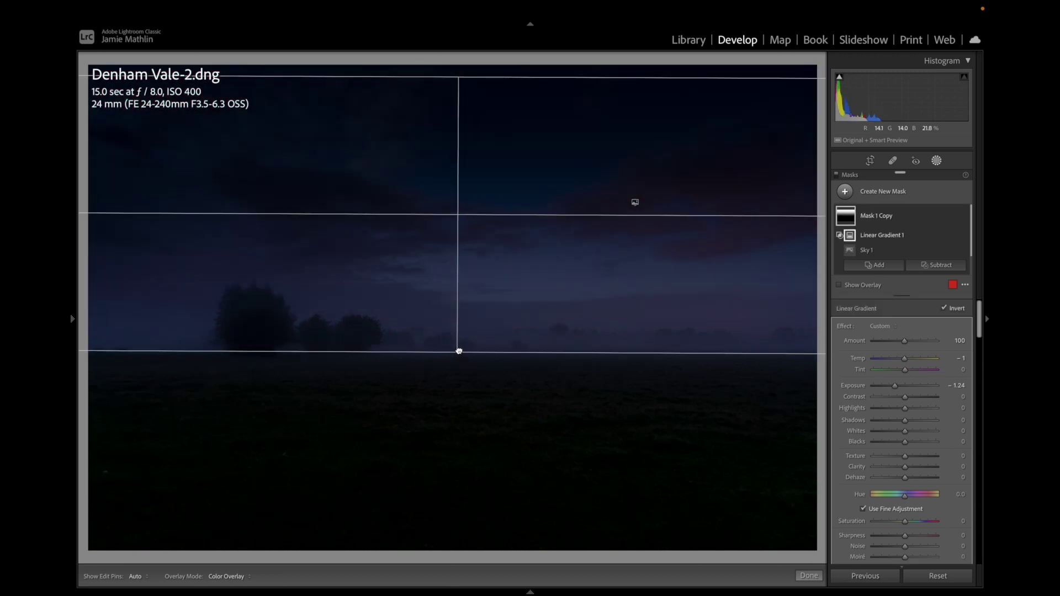
drag(457, 351, 458, 237)
drag(459, 77, 459, 60)
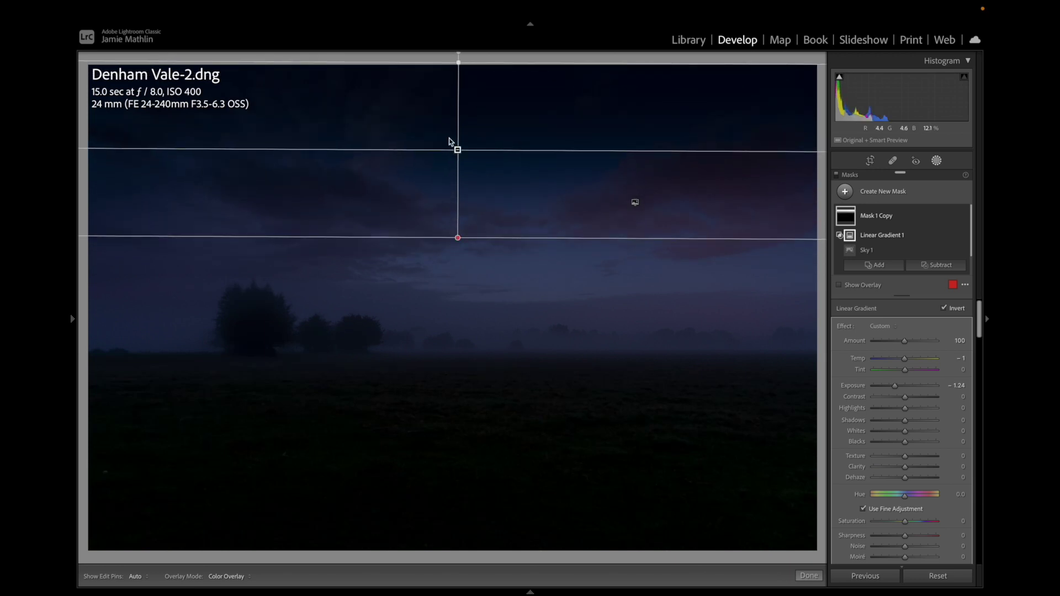
drag(458, 238, 460, 213)
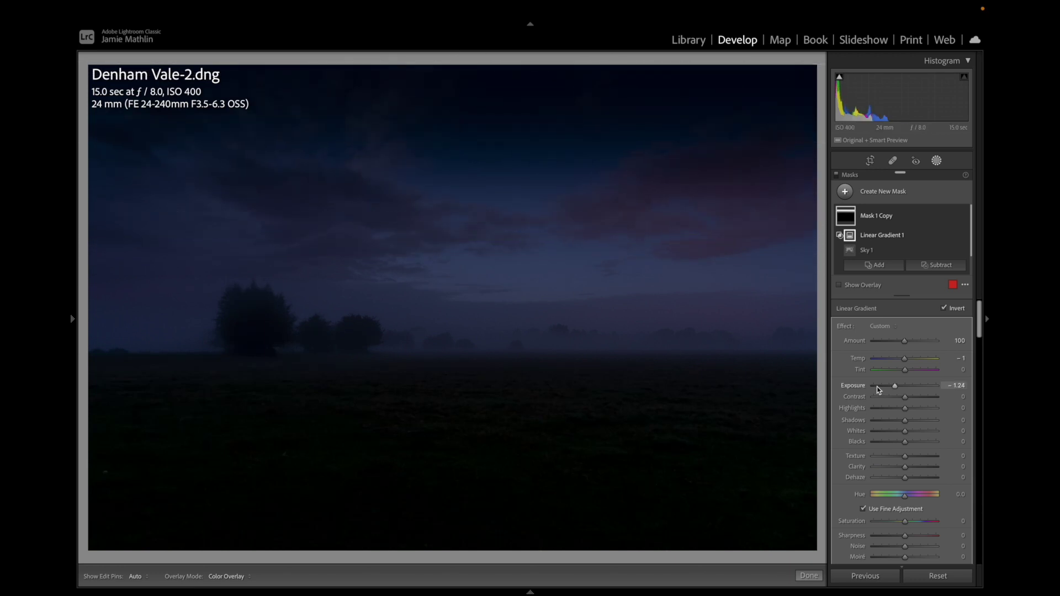
drag(896, 388, 902, 389)
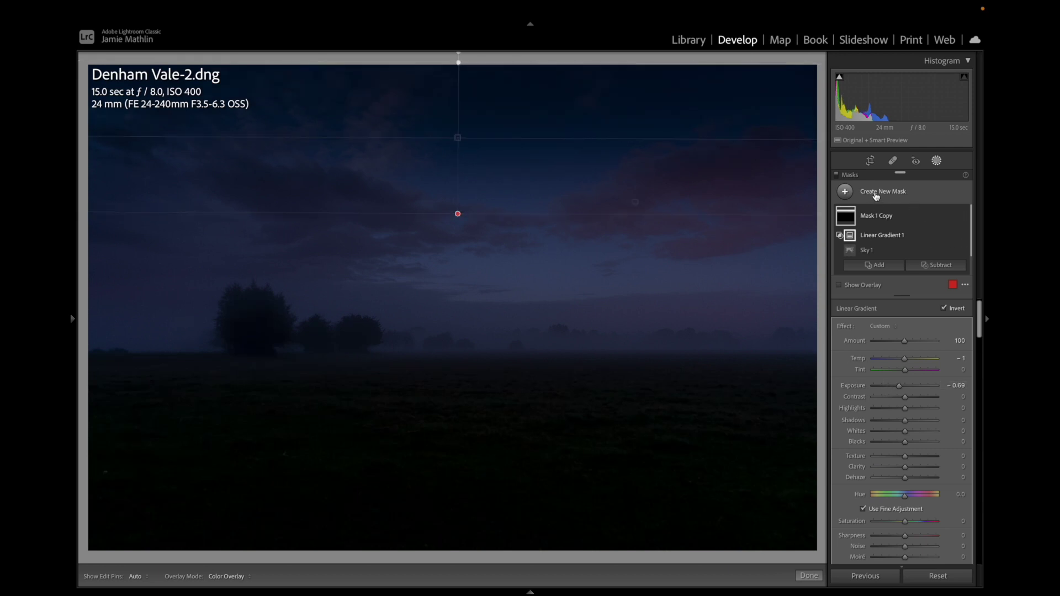
- Add a wide elliptical radial gradient mask centred on the bright sky just above the horizon, right of the trees
click(876, 196)
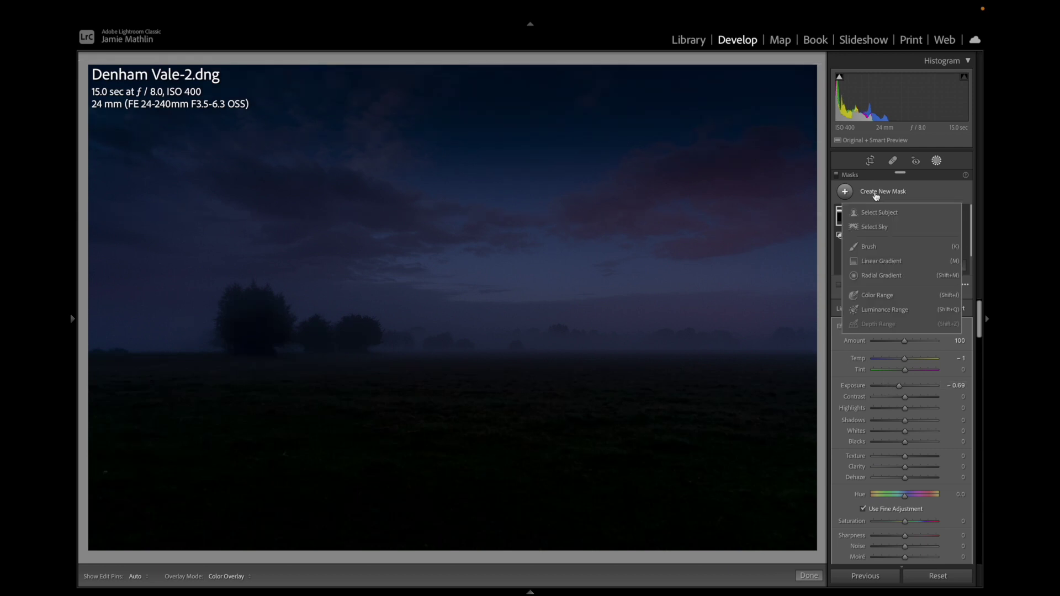
click(883, 277)
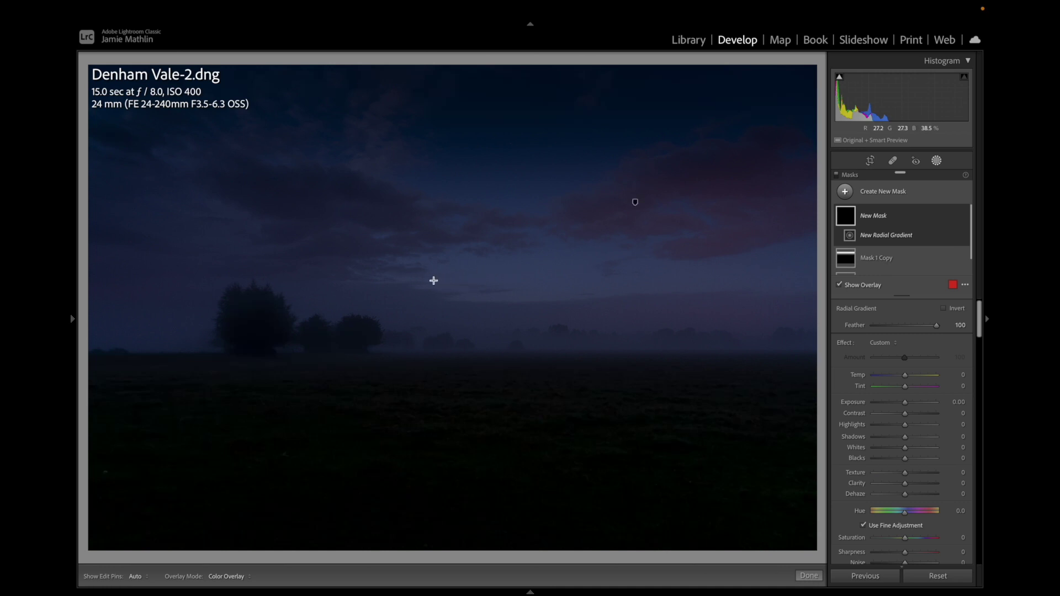
drag(430, 277, 831, 387)
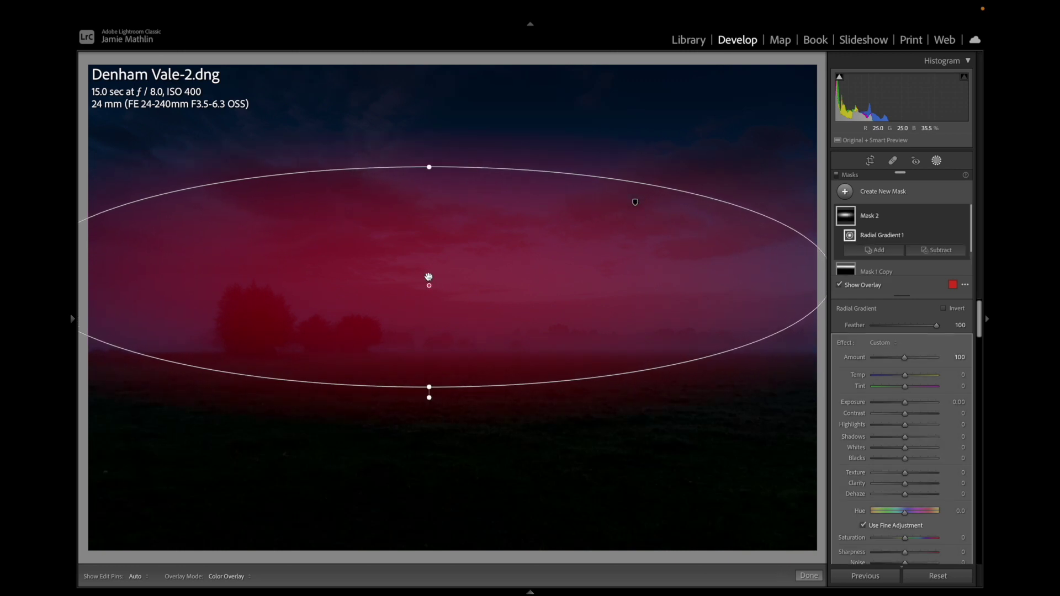
drag(429, 277, 586, 294)
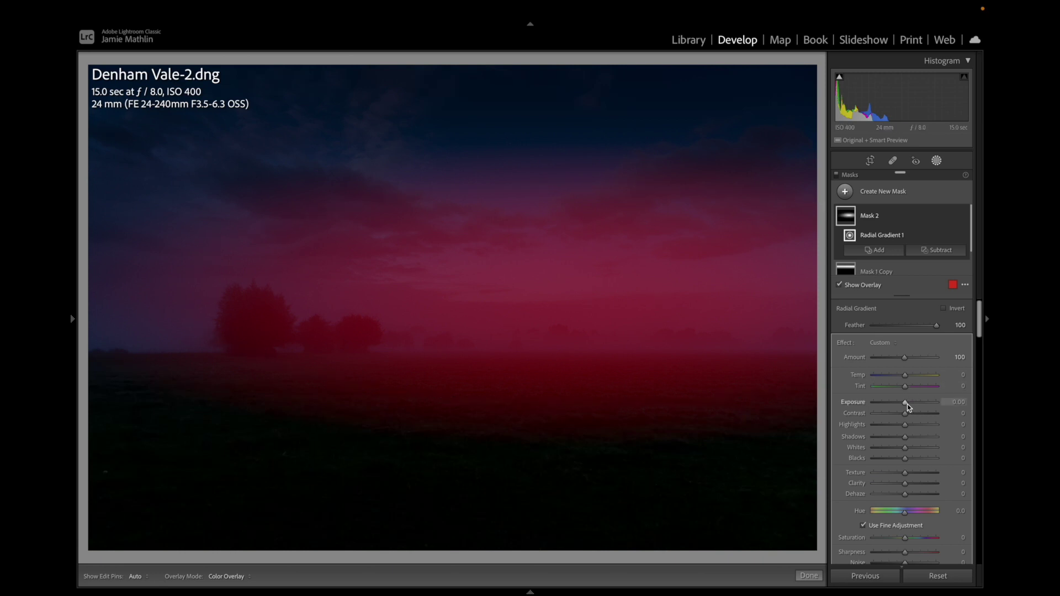
- Hide the mask overlay and set the radial gradient to Exposure 1.80, Temp 69, Tint 10 and Saturation 49
key(o)
drag(908, 405, 914, 377)
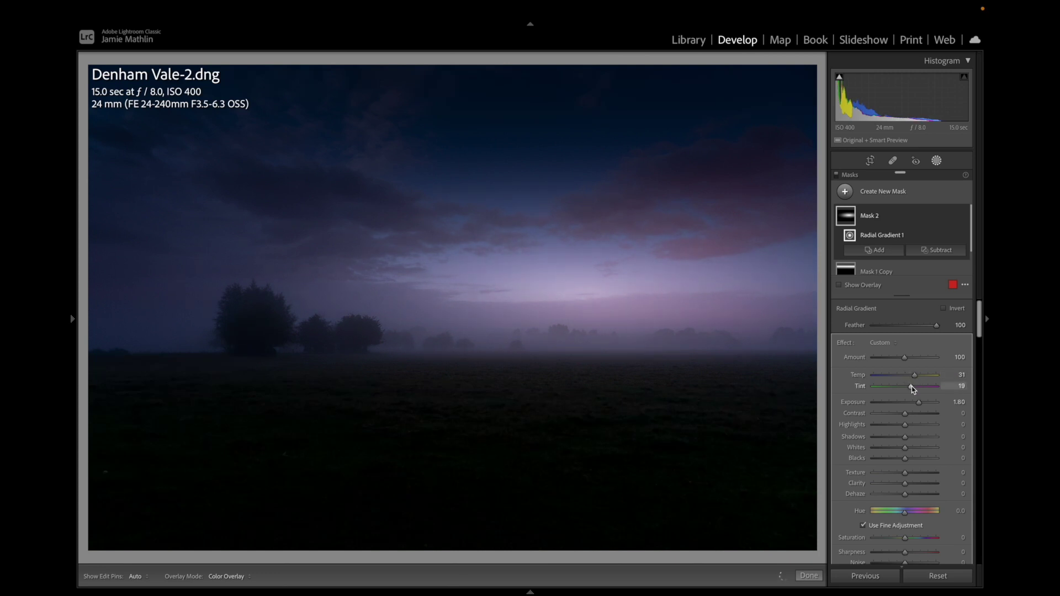
drag(914, 376, 919, 376)
drag(927, 376, 928, 376)
mouse_move(689, 372)
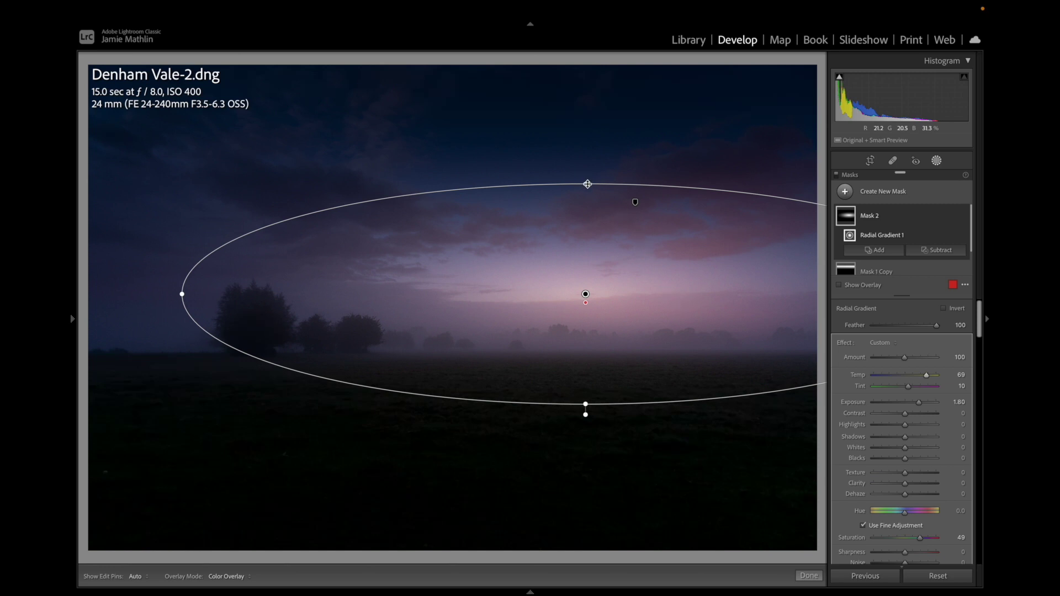
- Enlarge the radial gradient slightly in height and width, and set its Contrast to 25 and Clarity to 37
drag(588, 183, 586, 158)
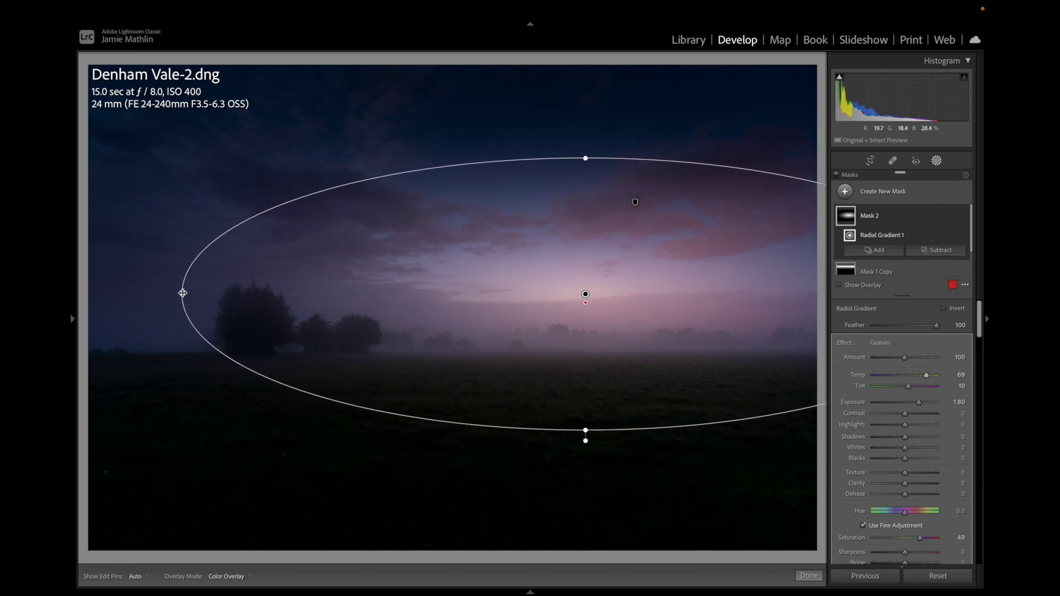
drag(183, 293, 158, 291)
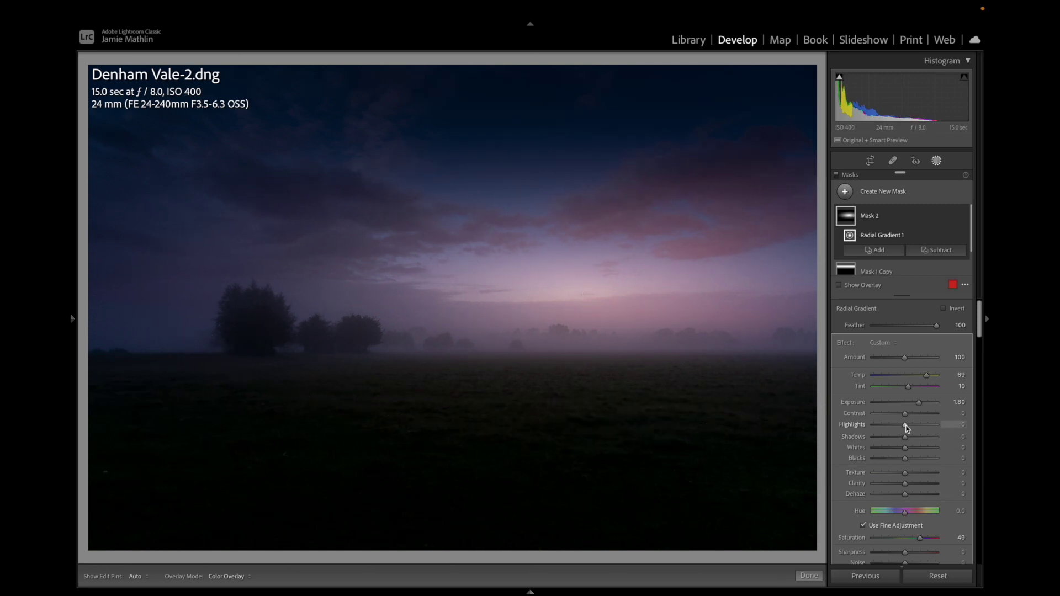
drag(904, 413, 912, 414)
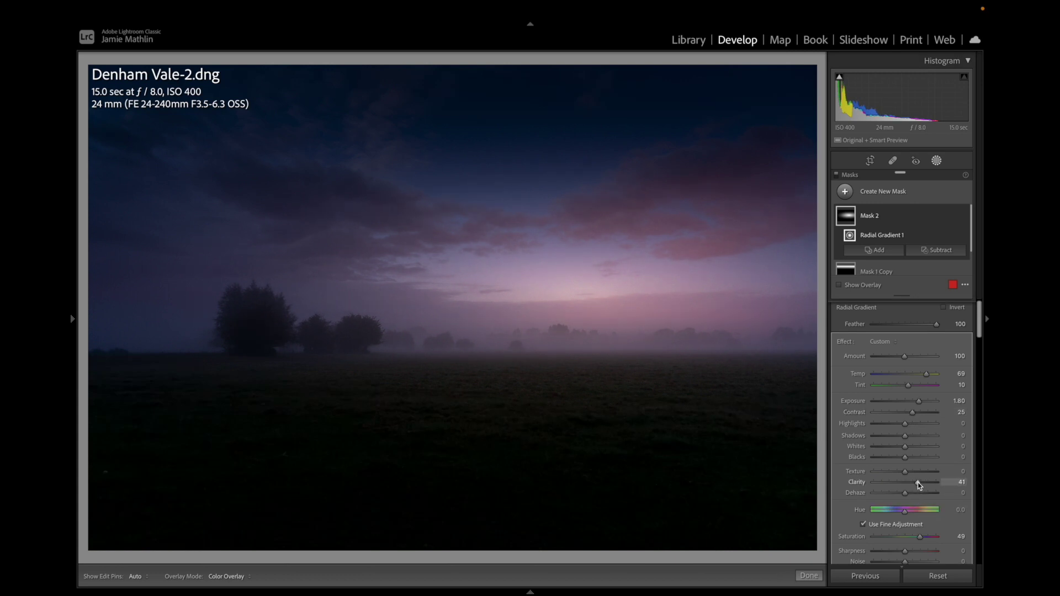
drag(919, 484, 912, 485)
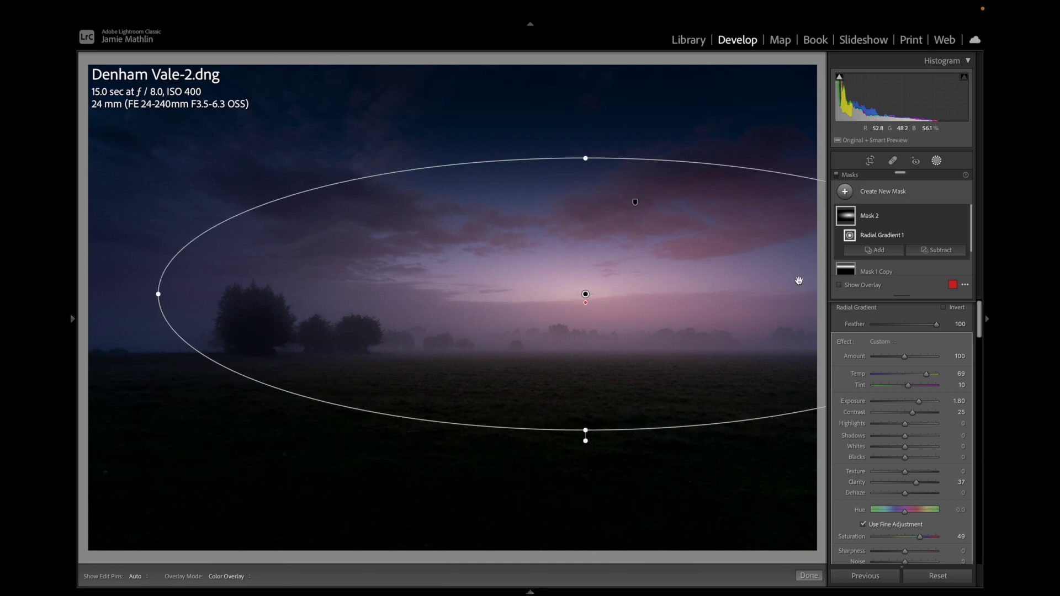
- Add a second, smaller radial gradient mask centred on the glow above the horizon, inside the first ellipse
click(877, 194)
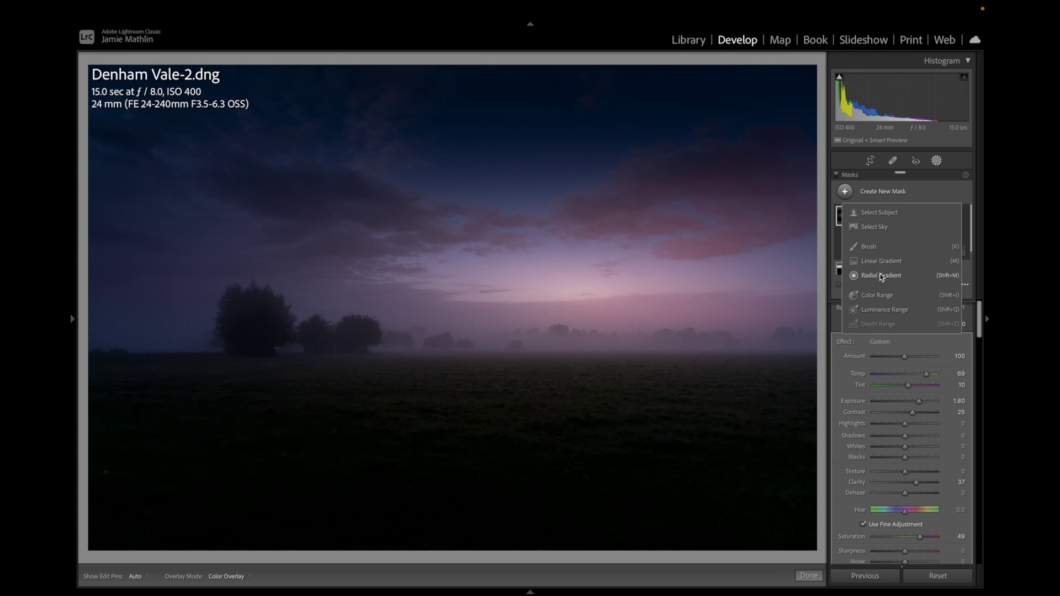
click(882, 276)
drag(510, 278, 724, 328)
drag(509, 277, 585, 294)
- Set the smaller radial gradient to Temp 41 and Saturation 25, and finish masking
drag(905, 374, 917, 377)
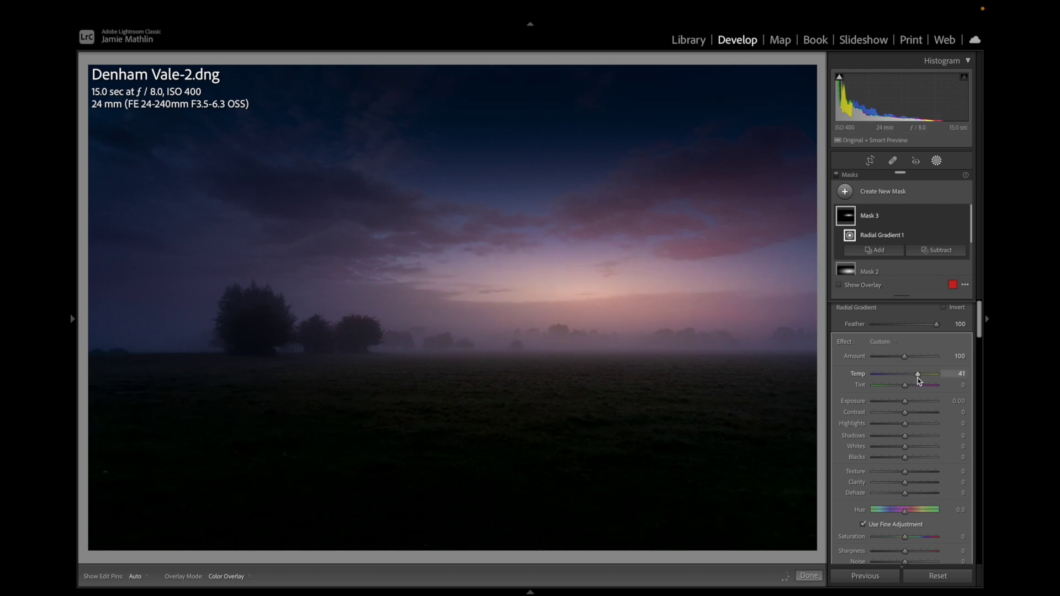
click(913, 538)
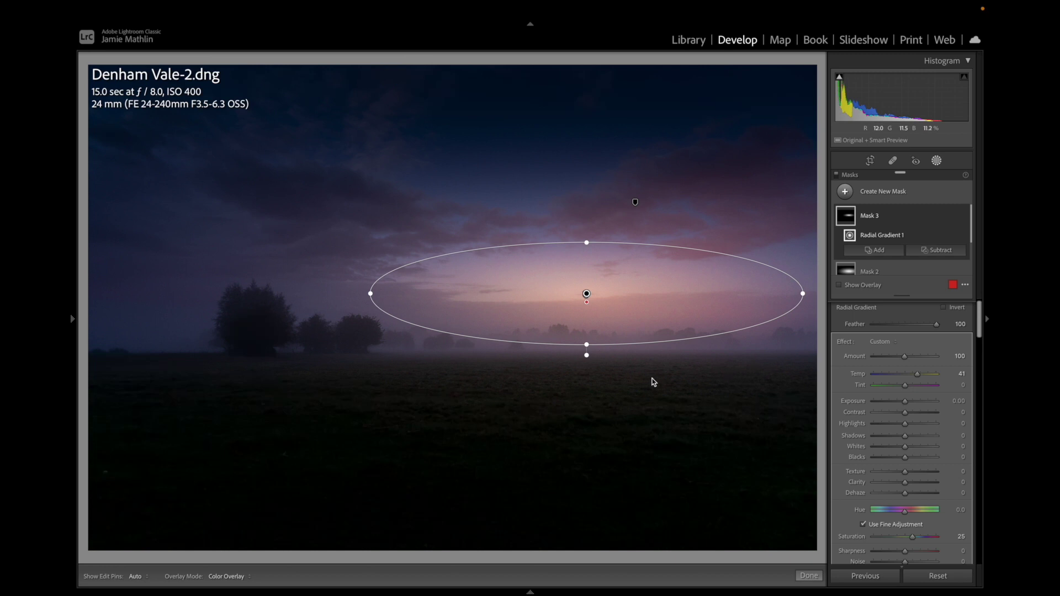
click(809, 576)
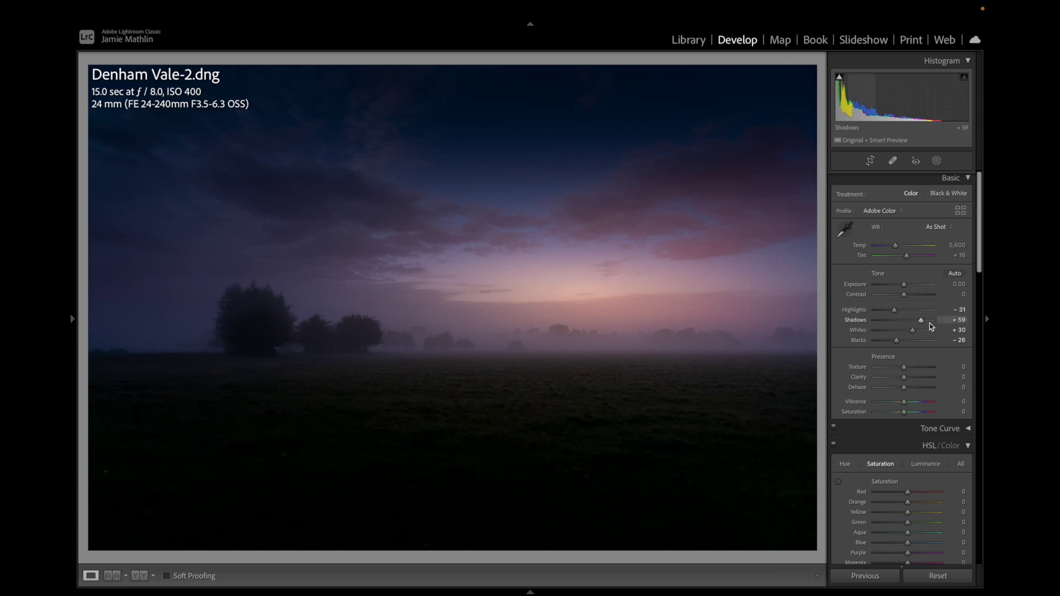
- Raise the photo's Shadows to +83
drag(925, 324, 930, 325)
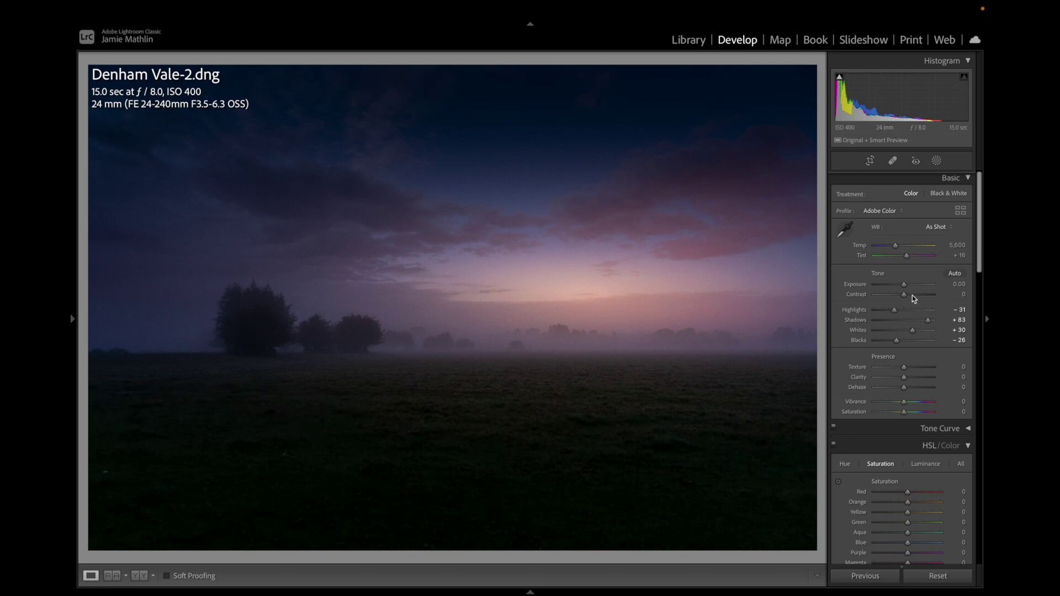
- Paint a new brush mask with Dehaze −32 along the misty horizon, across the full width of the photo
click(937, 161)
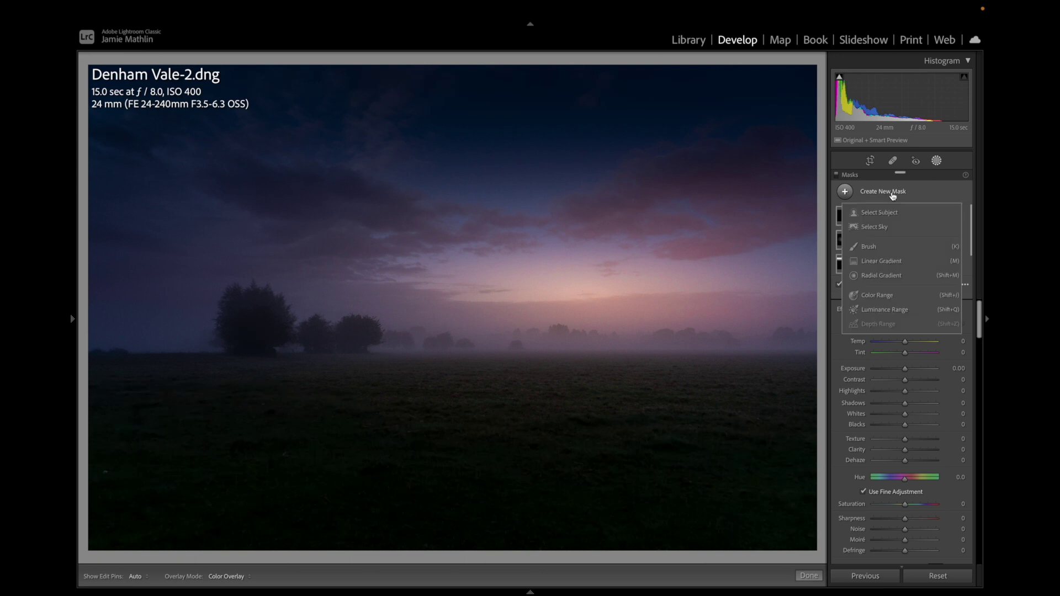
key(k)
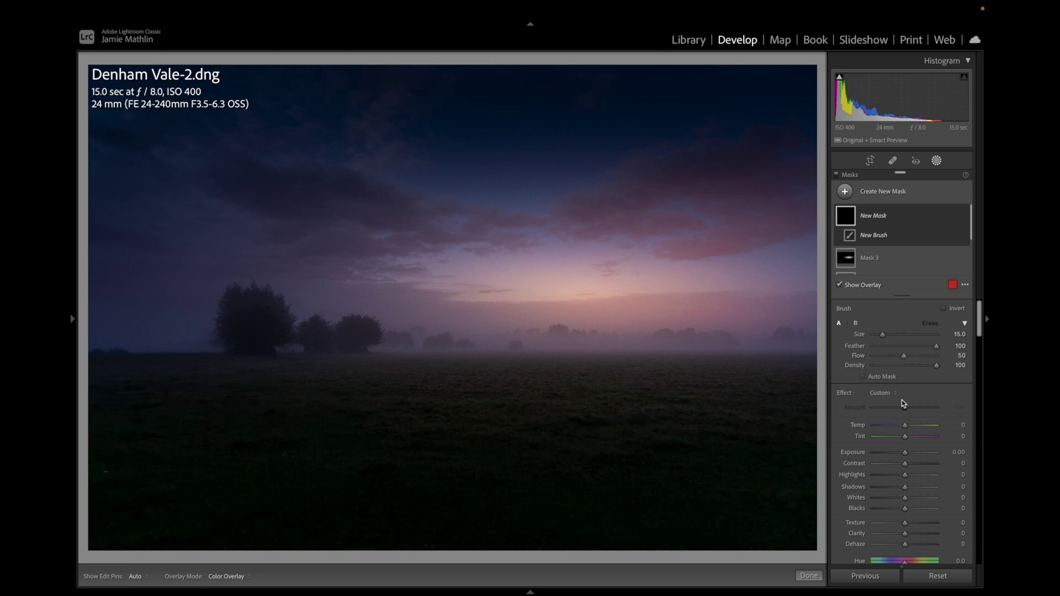
scroll(901, 420, down, 5)
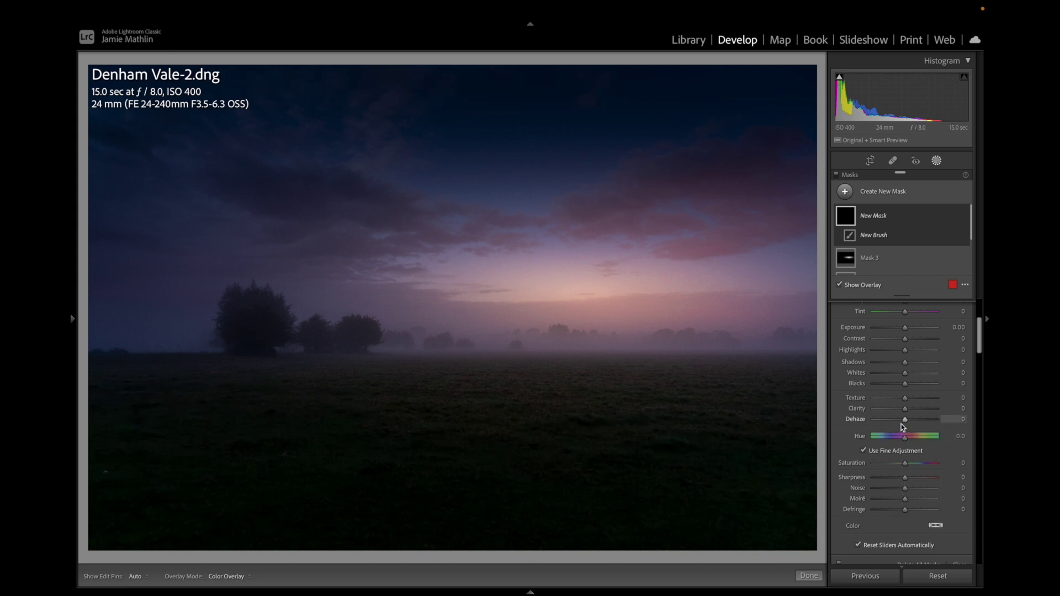
drag(906, 422, 900, 422)
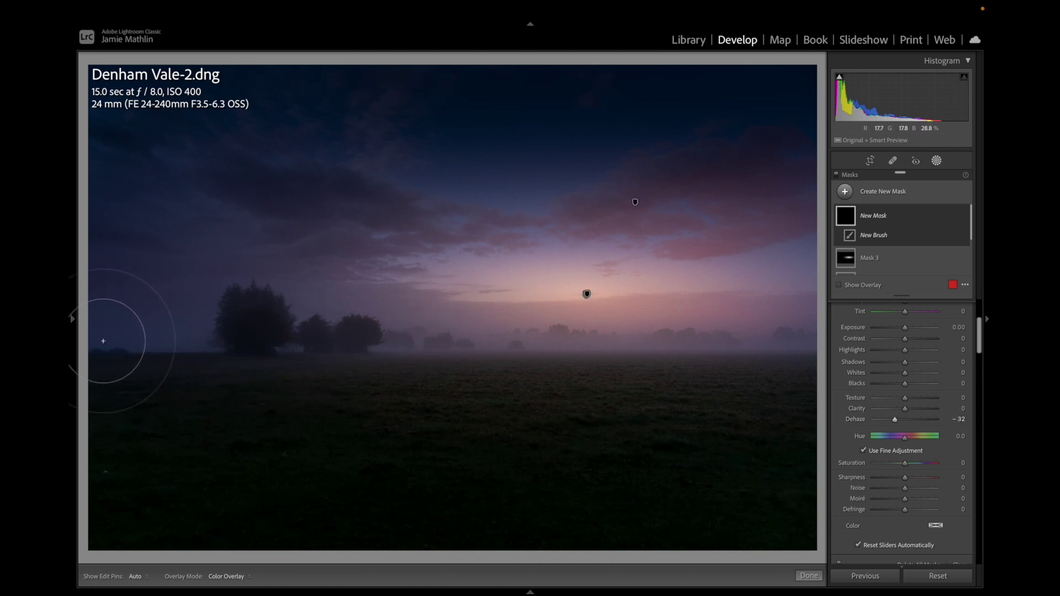
drag(104, 340, 810, 344)
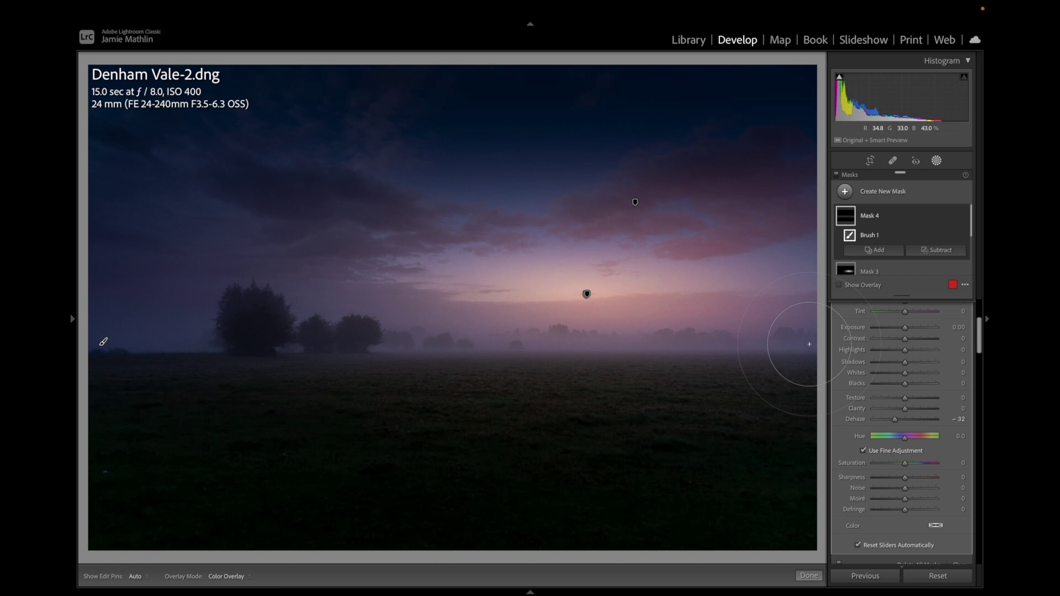
- Set the horizon brush mask's Dehaze to −53 and finish masking
mouse_move(894, 420)
mouse_down()
mouse_move(883, 422)
mouse_move(935, 424)
mouse_move(890, 421)
mouse_up()
scroll(890, 421, up, 1)
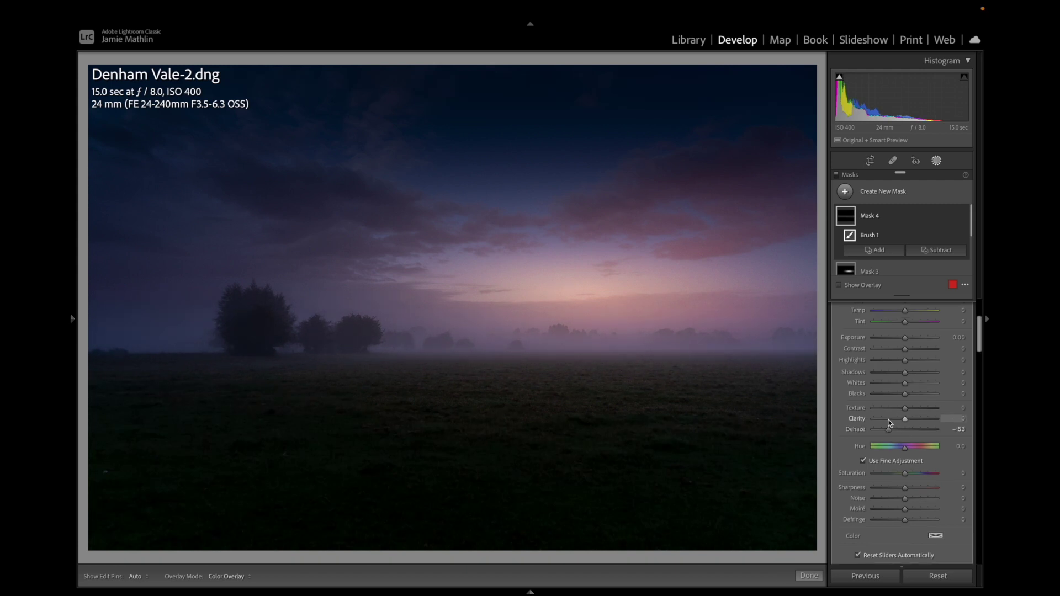
click(809, 576)
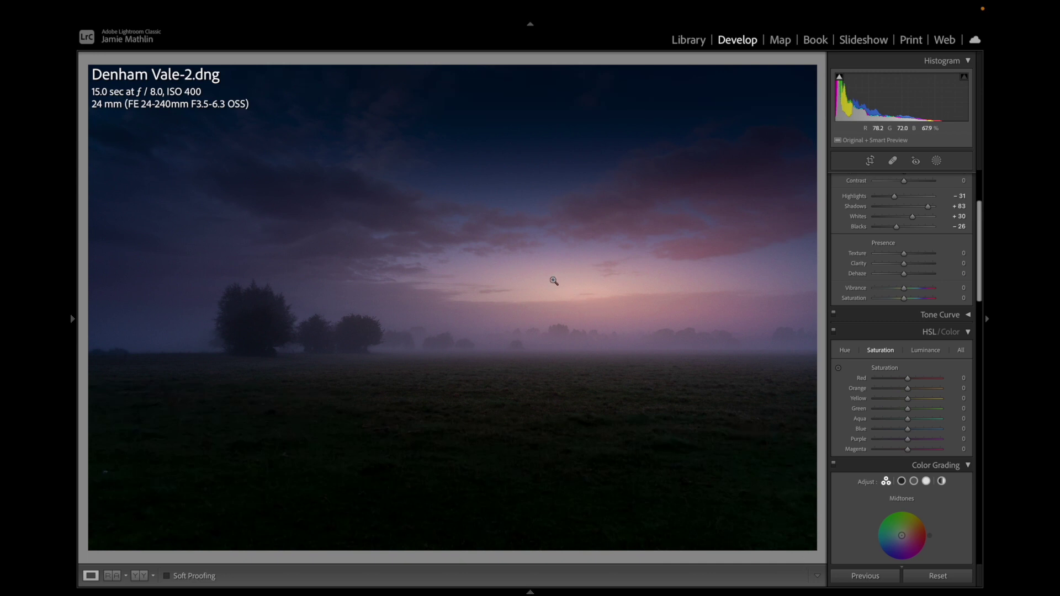
- Open the photo for editing in Adobe Photoshop 2022 and collapse the Actions list covering the image
right_click(465, 261)
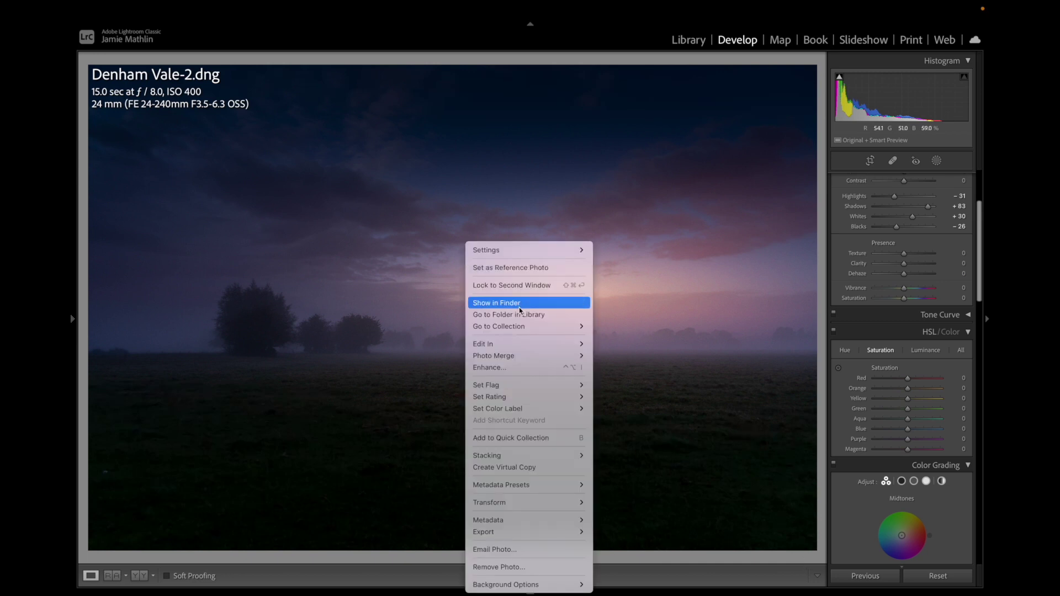
mouse_move(531, 344)
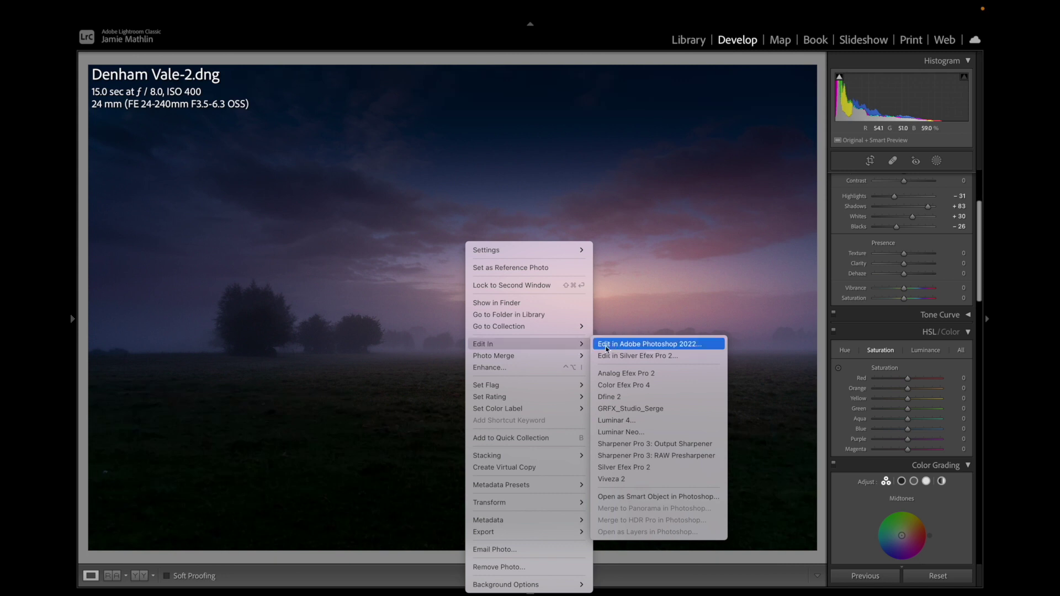
click(614, 345)
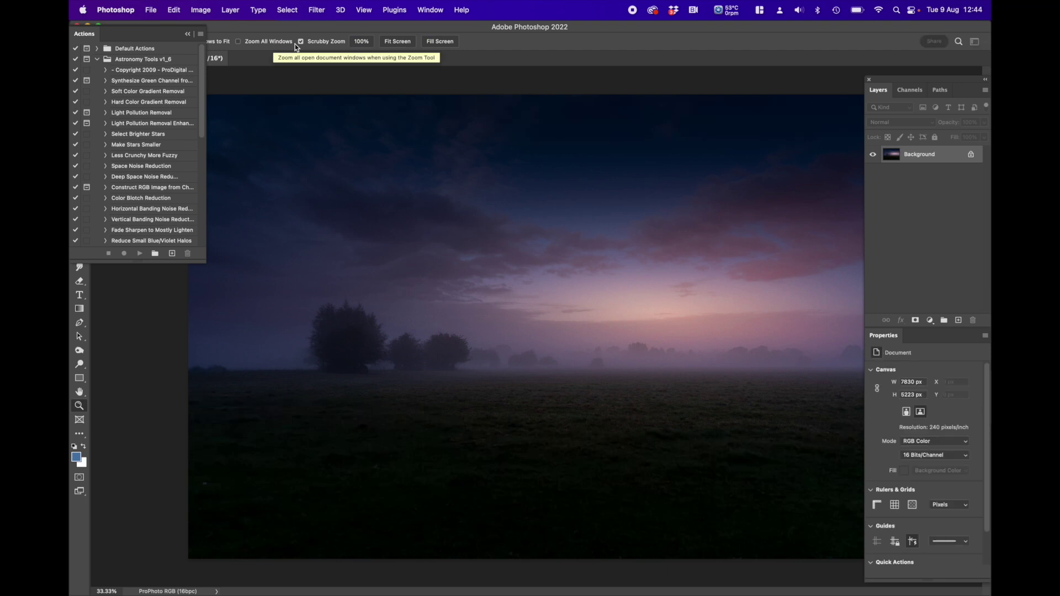
click(187, 35)
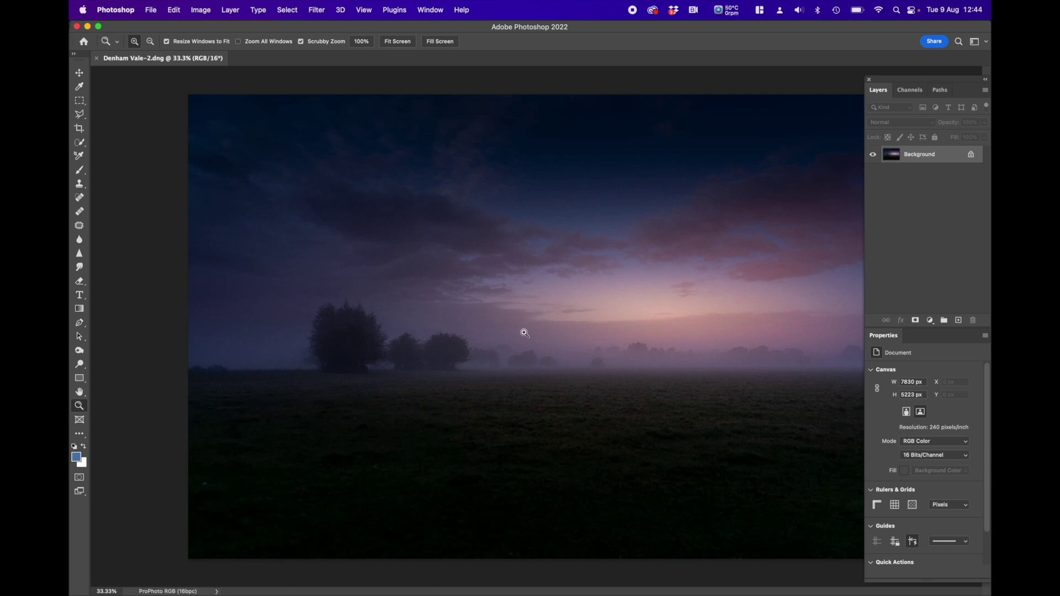
- Duplicate the Background layer as "Lake" and save the document
right_click(923, 160)
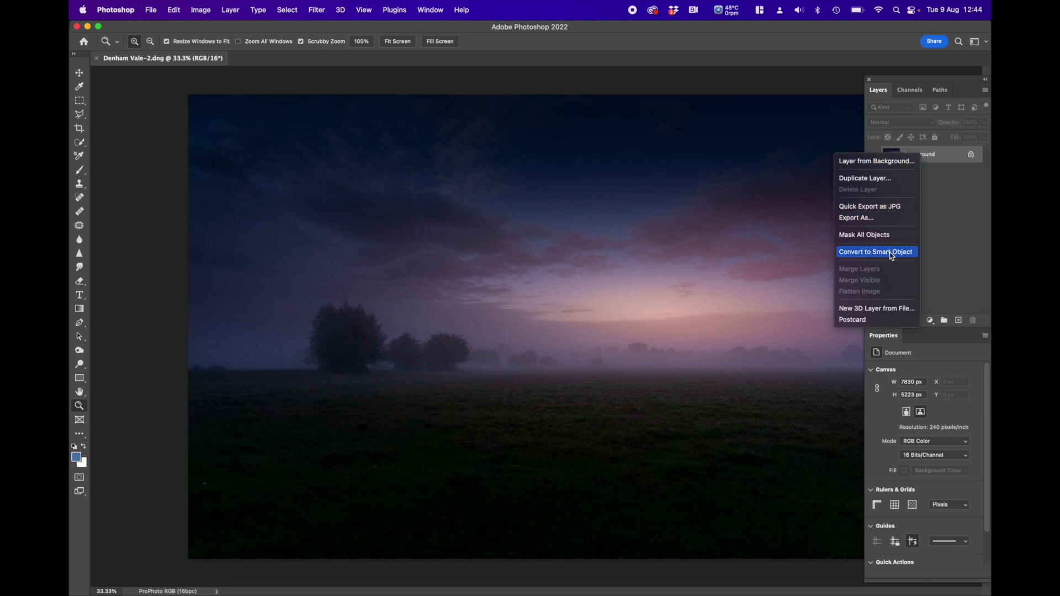
click(875, 181)
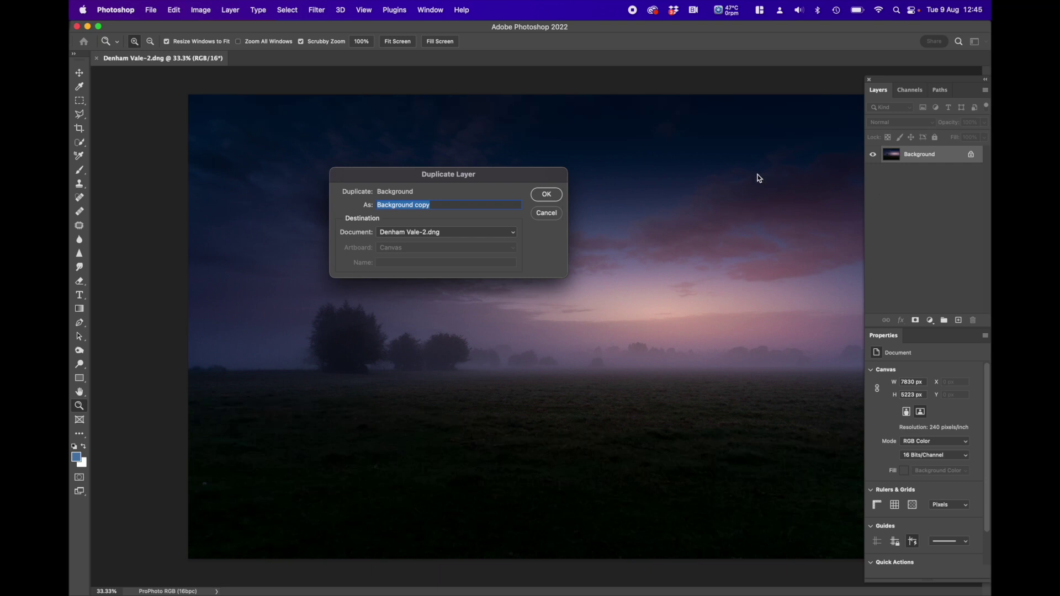
text(Lake)
click(547, 194)
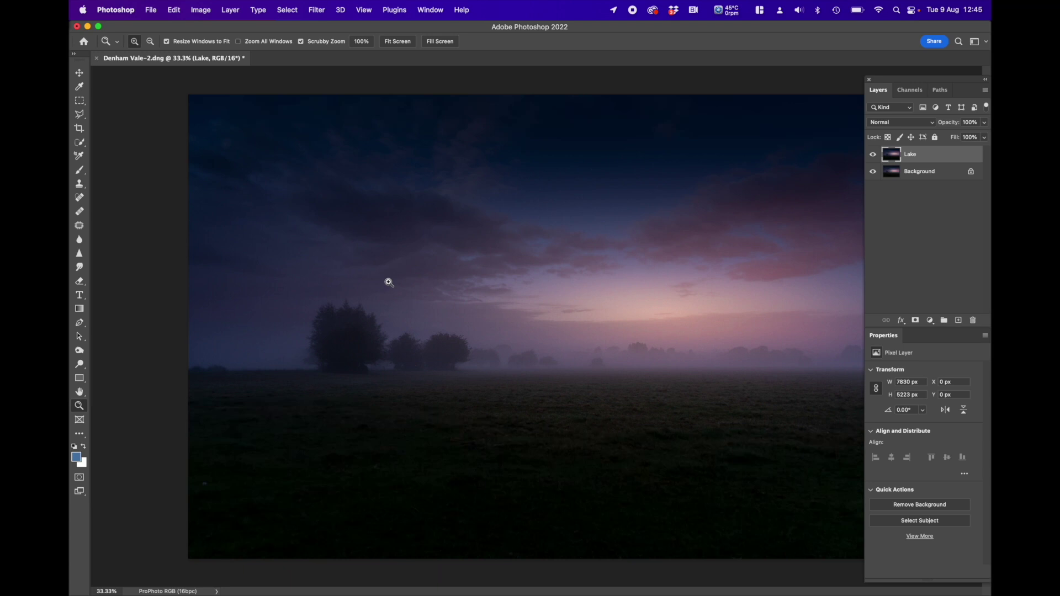
key(super+s)
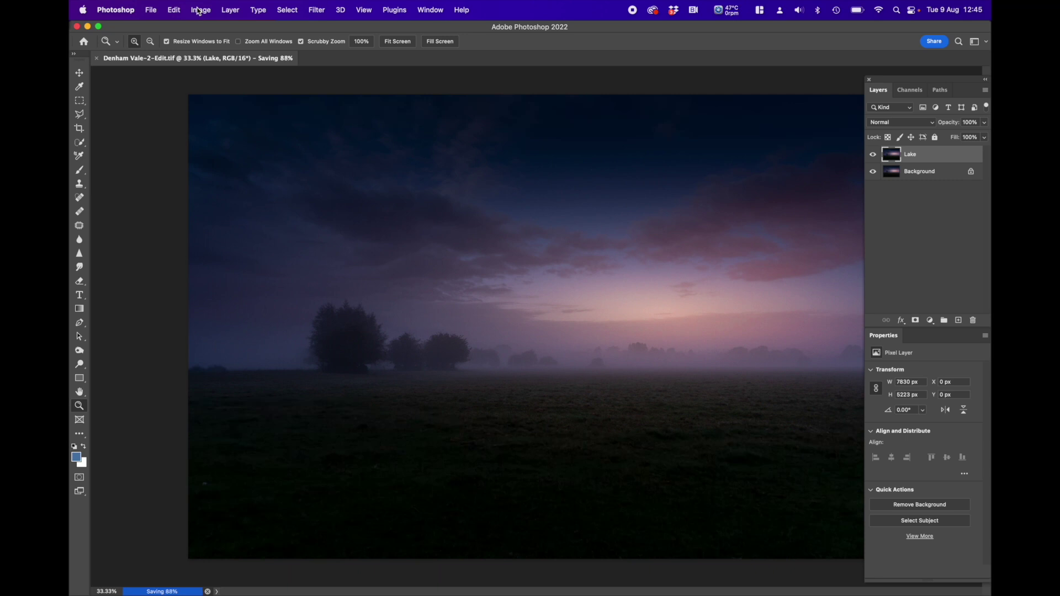
- Select the entire canvas on the Lake layer and start a free transform
key(super+a)
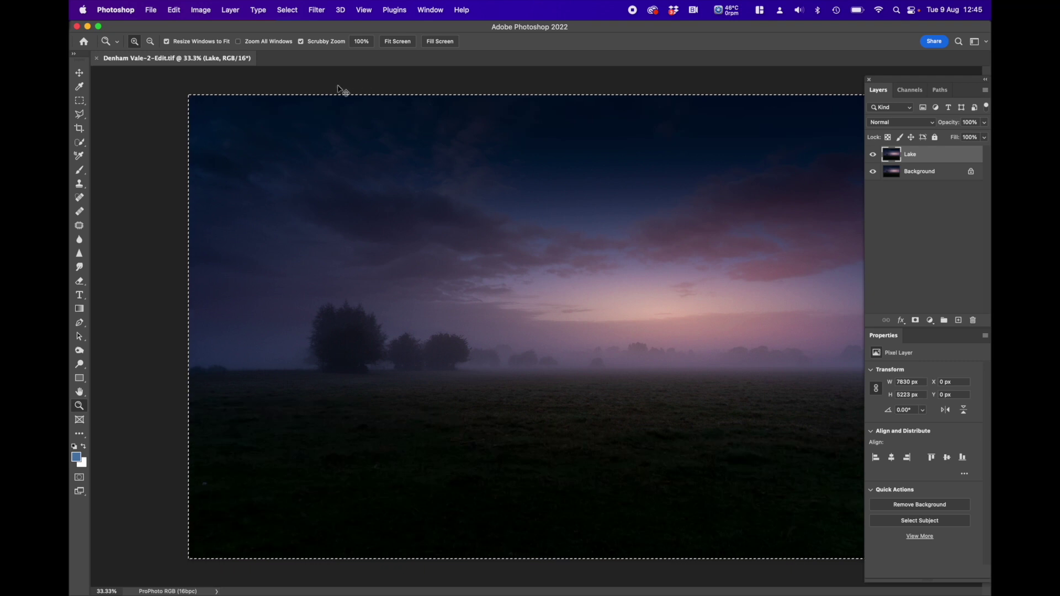
key(super+t)
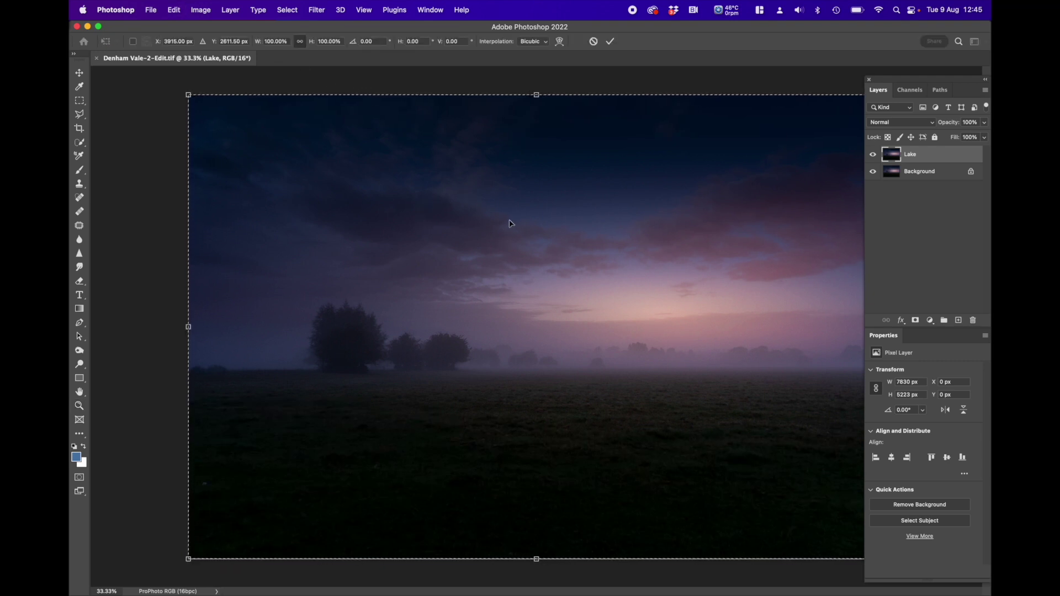
right_click(537, 270)
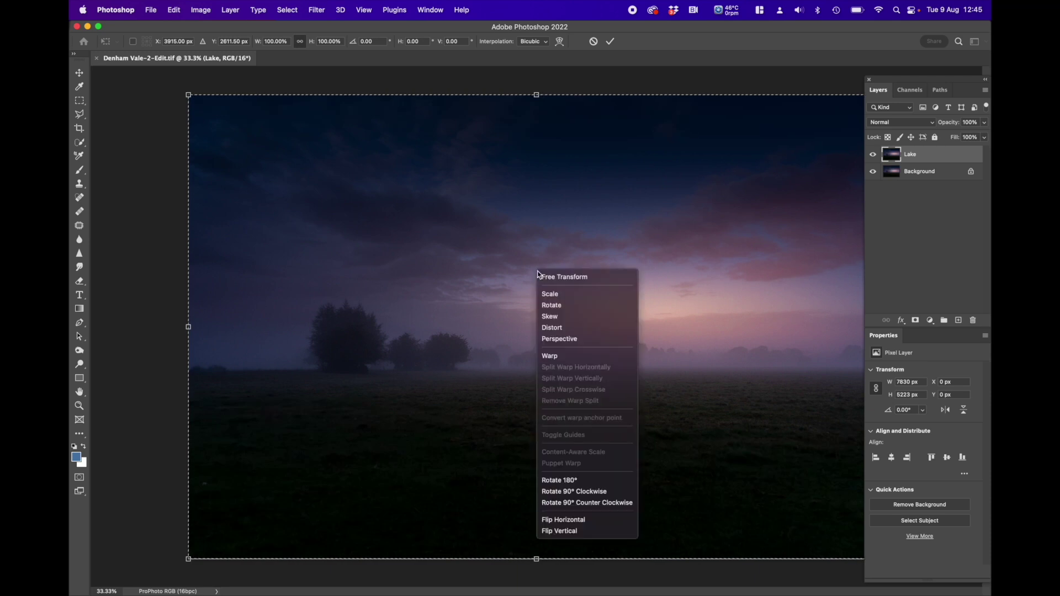
click(578, 520)
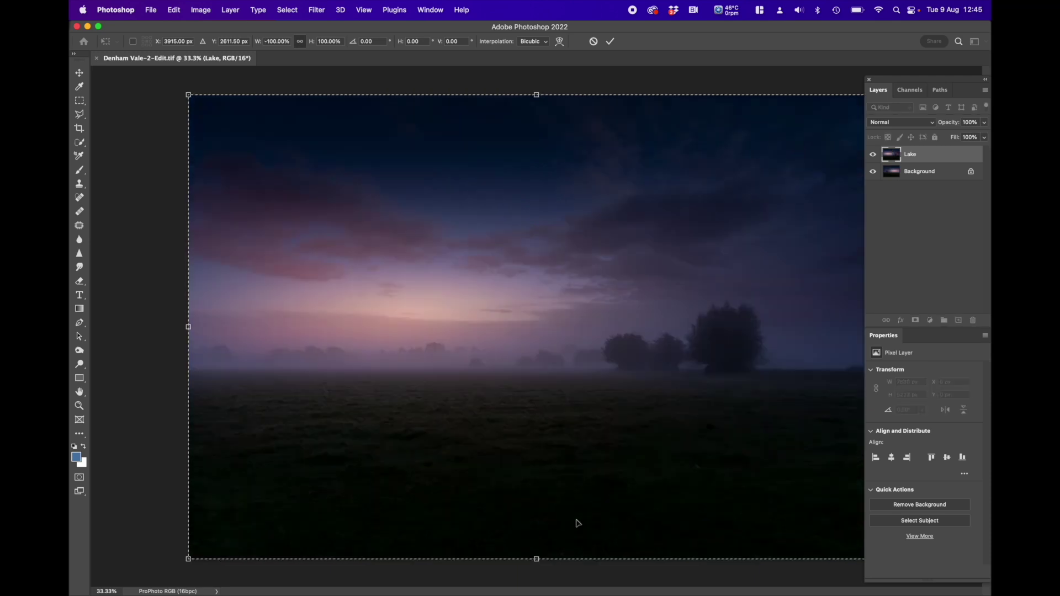
right_click(557, 463)
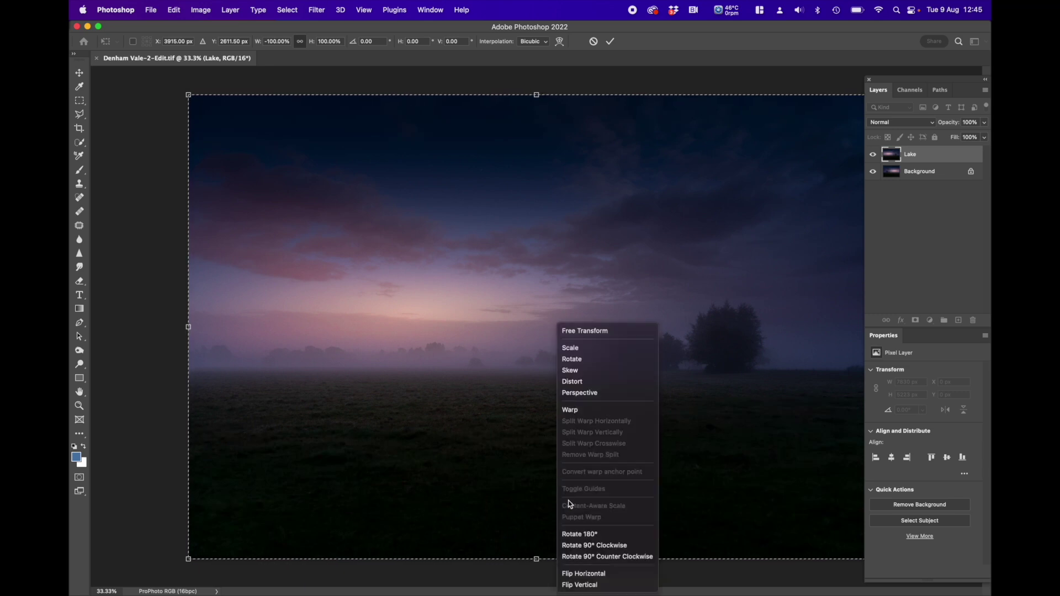
click(593, 576)
- Flip the Lake layer vertically, set its blend mode to Screen and apply the transform
right_click(544, 368)
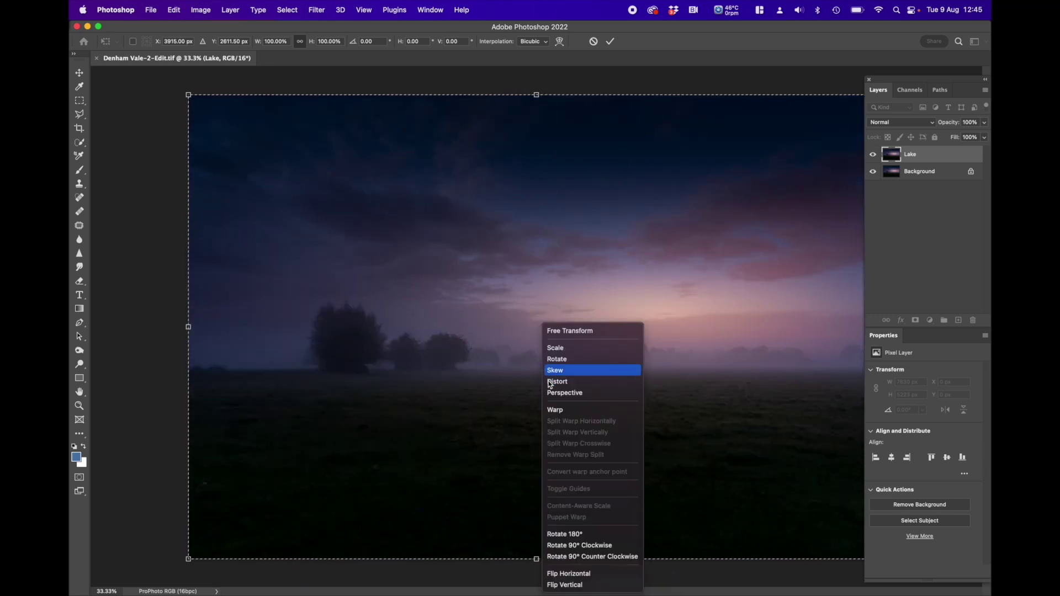
click(572, 588)
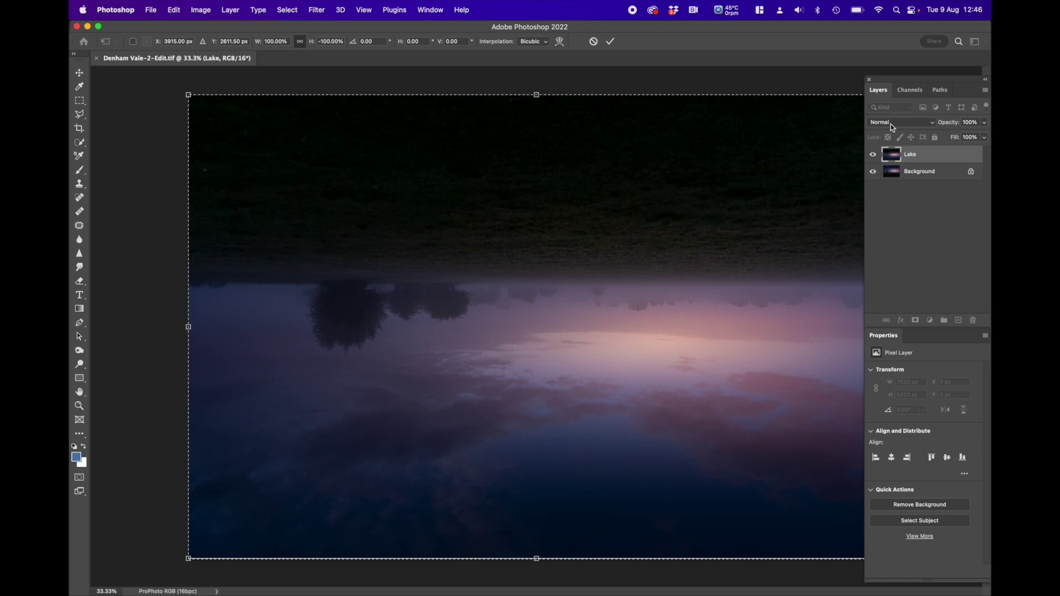
click(932, 128)
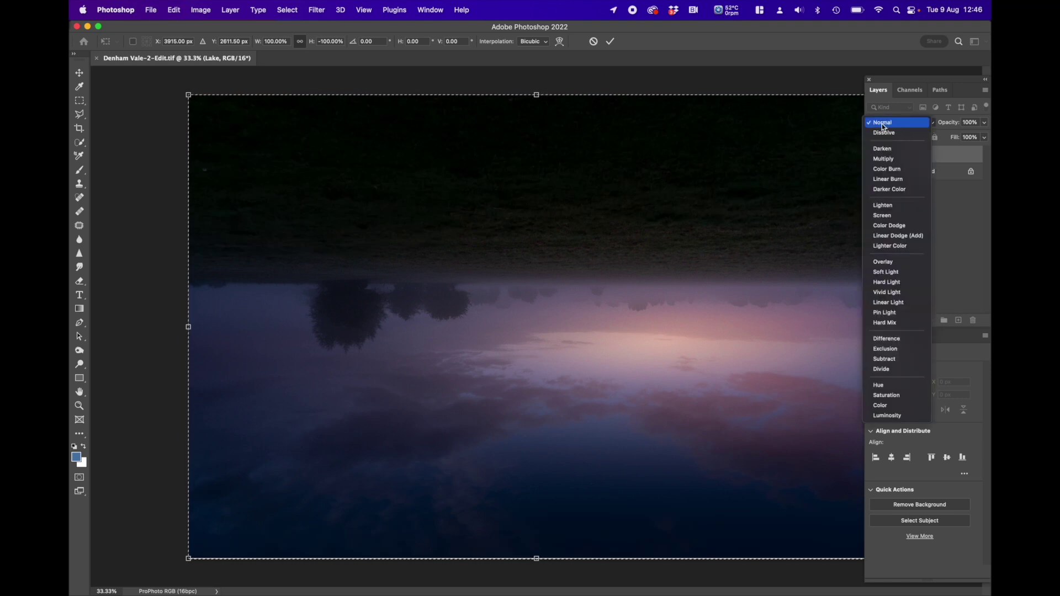
click(884, 216)
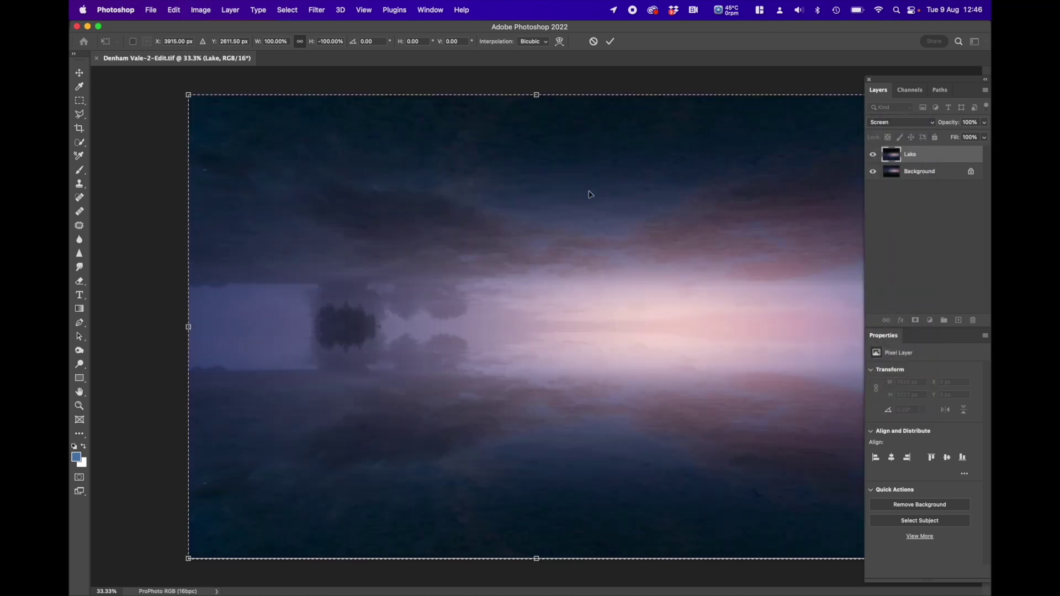
key(Return)
key(z)
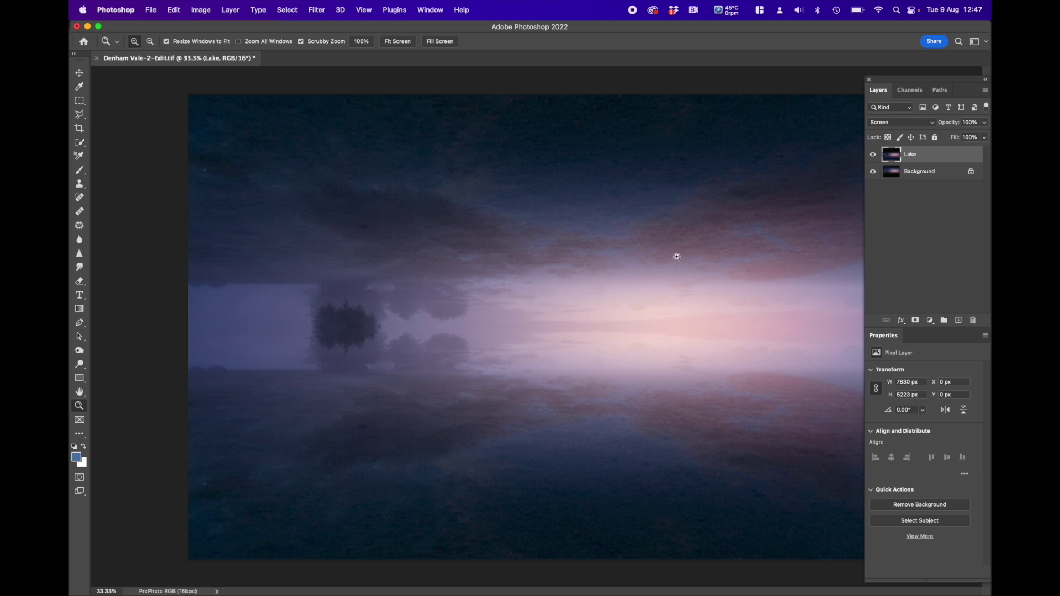
- Move the Lake layer straight down 1112 px so the mirrored trees sit just below the original horizon
click(79, 74)
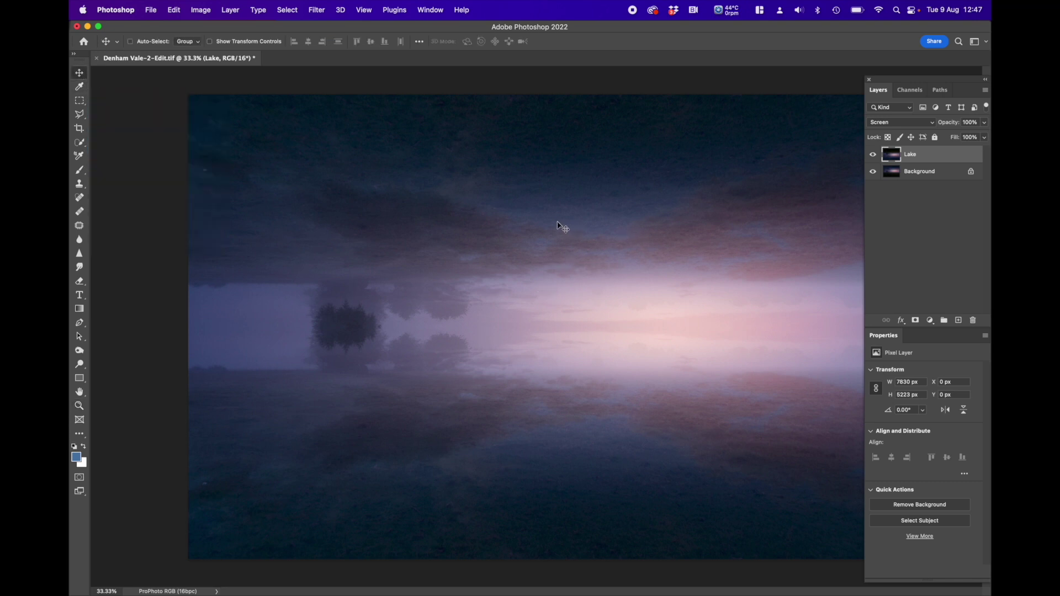
drag(557, 227, 553, 259)
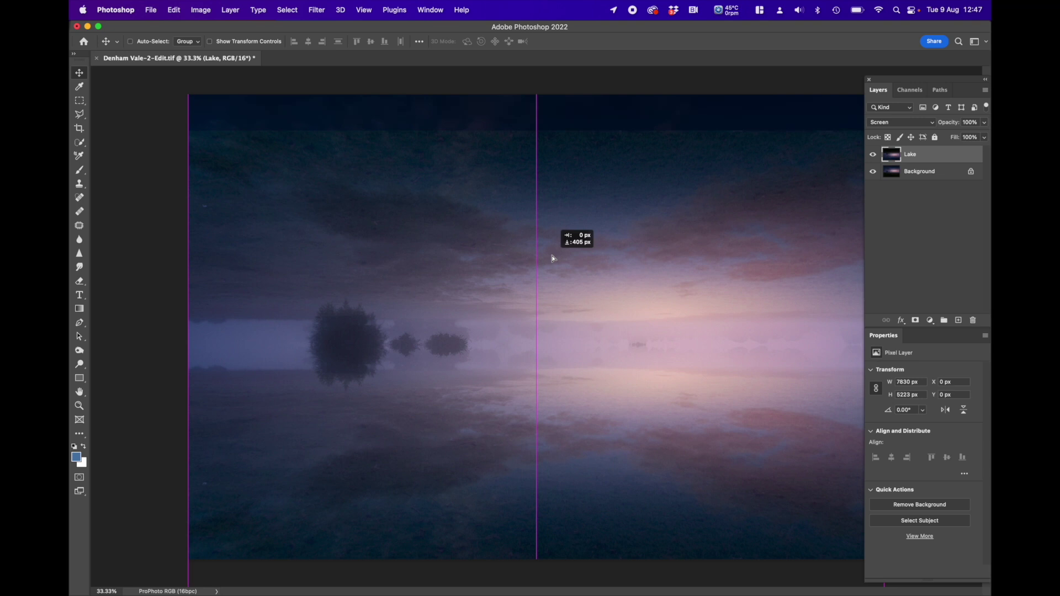
drag(554, 259, 551, 327)
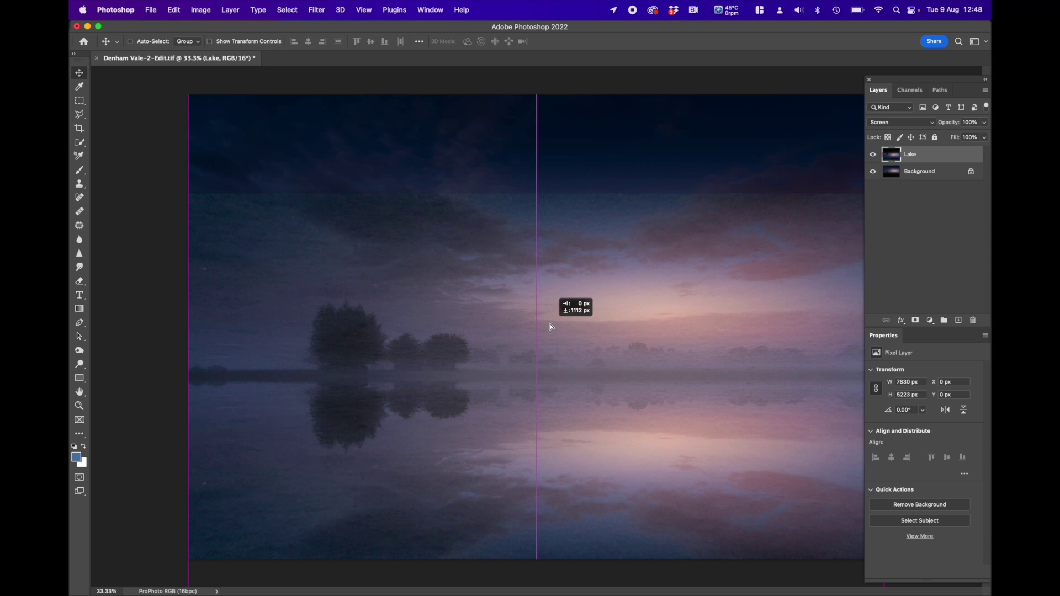
drag(551, 327, 552, 328)
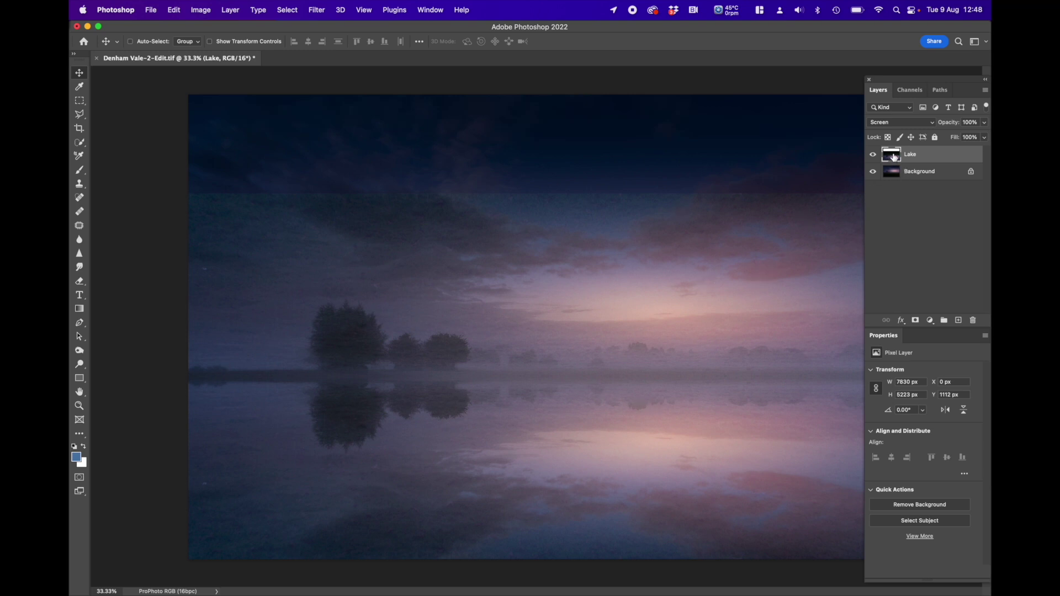
- Return the Lake layer to Normal blending and place it beneath the unlocked Background layer
click(922, 122)
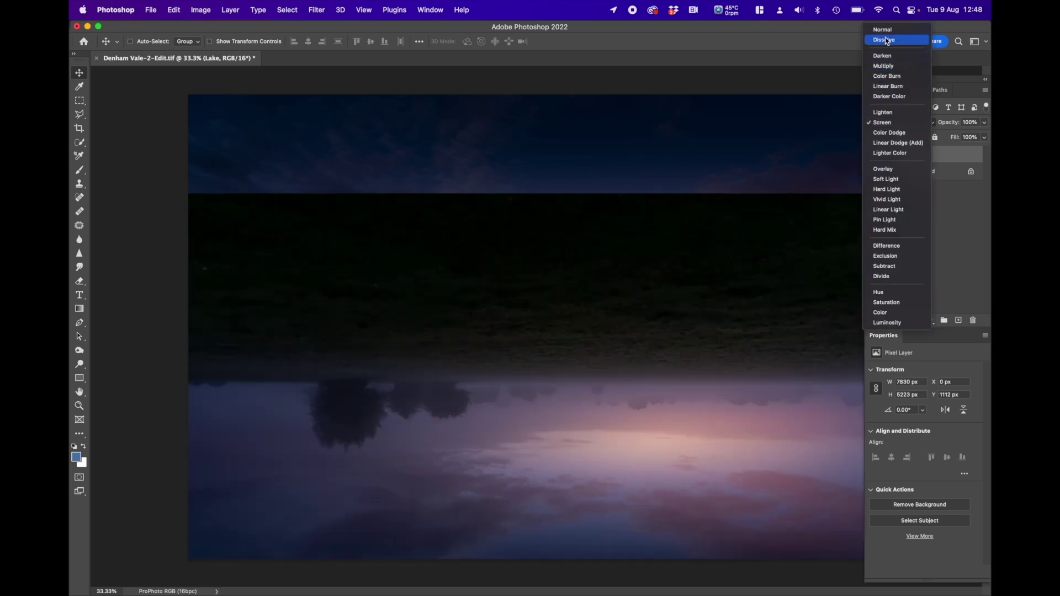
click(883, 30)
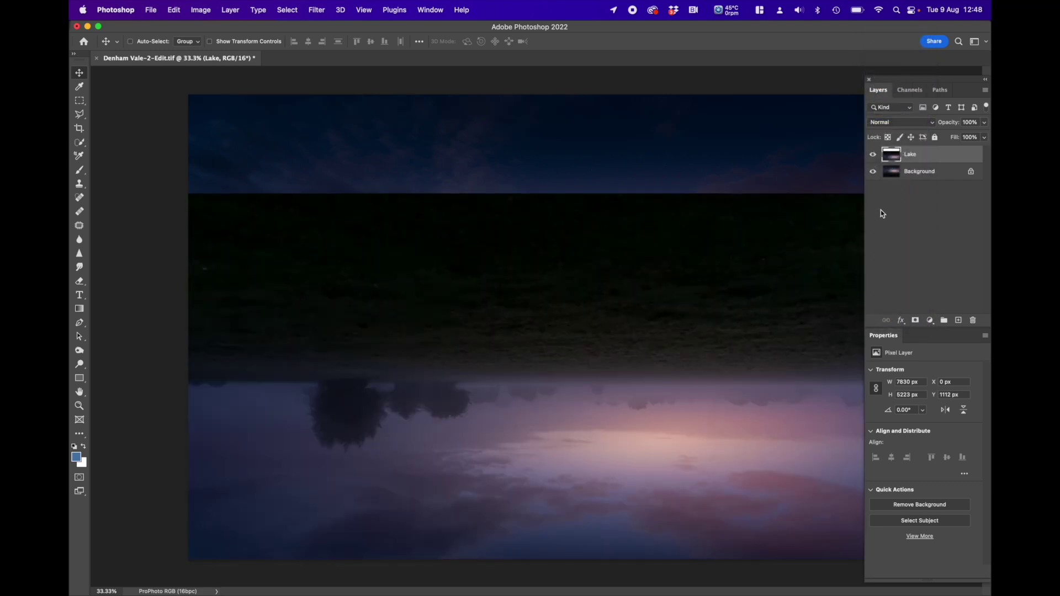
drag(922, 156, 927, 188)
click(975, 175)
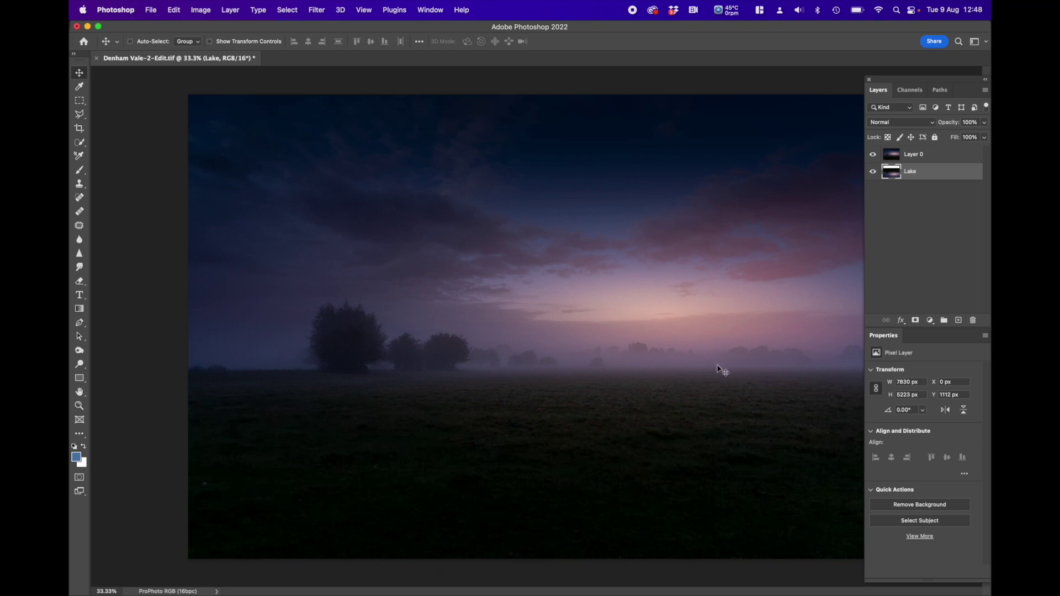
- Add a white layer mask to the original photo layer above Lake
click(897, 159)
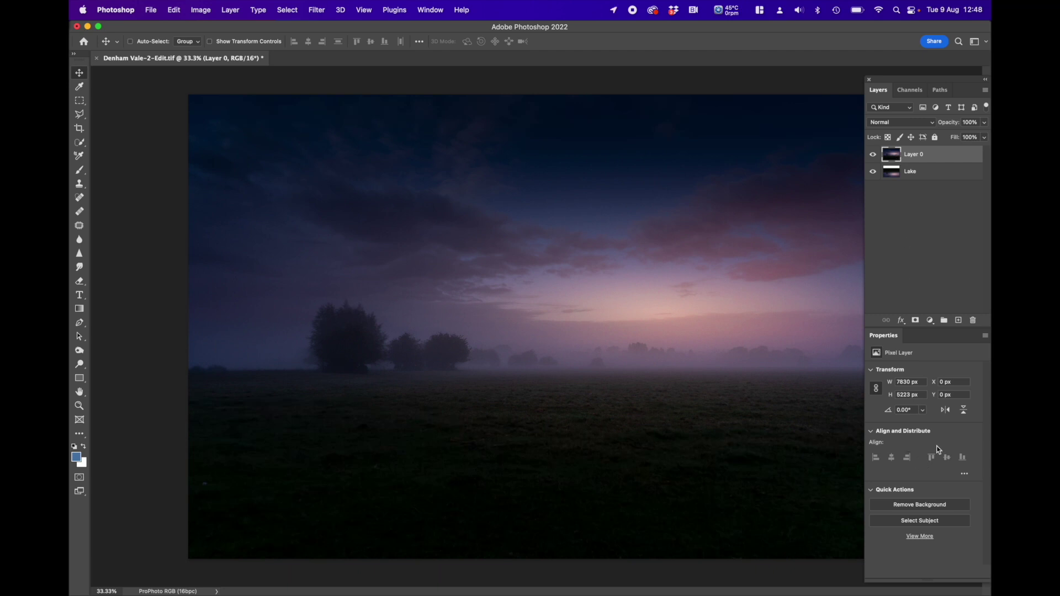
click(916, 322)
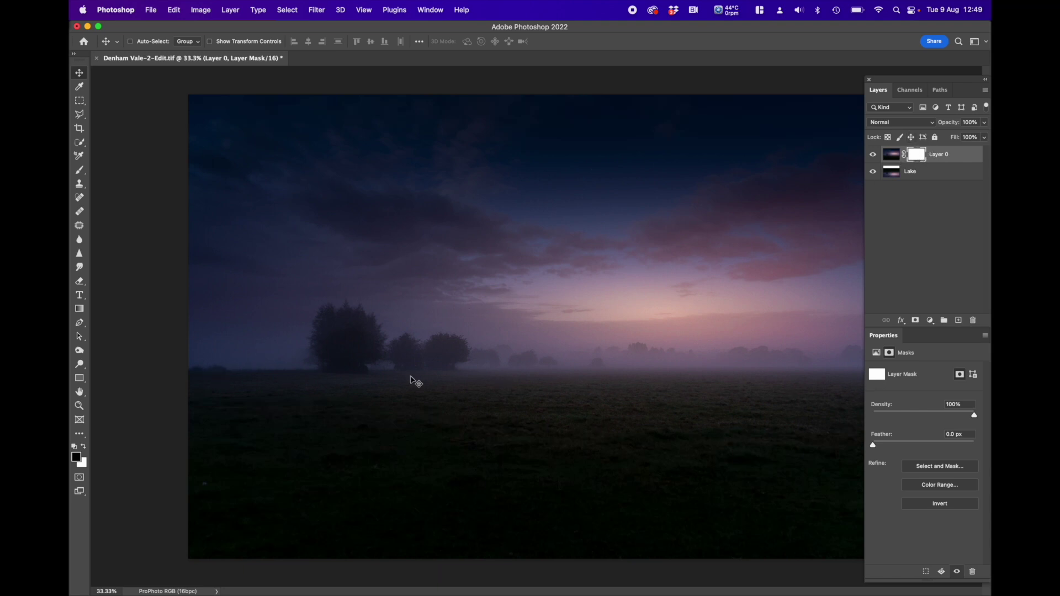
- Set up a soft black Brush at 79% opacity and 700 px for painting on the Layer 0 mask
click(78, 458)
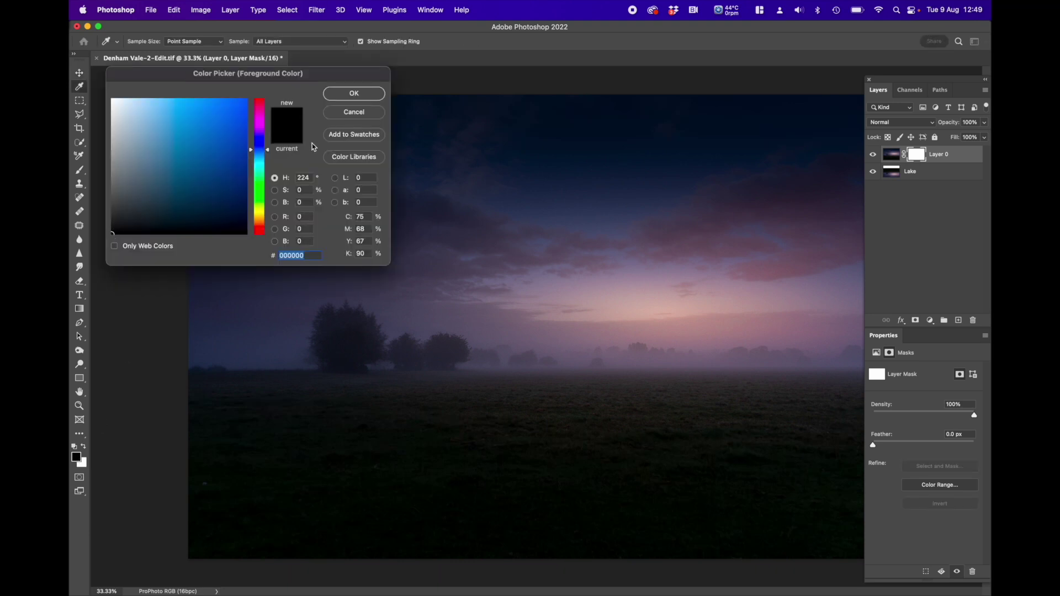
click(355, 94)
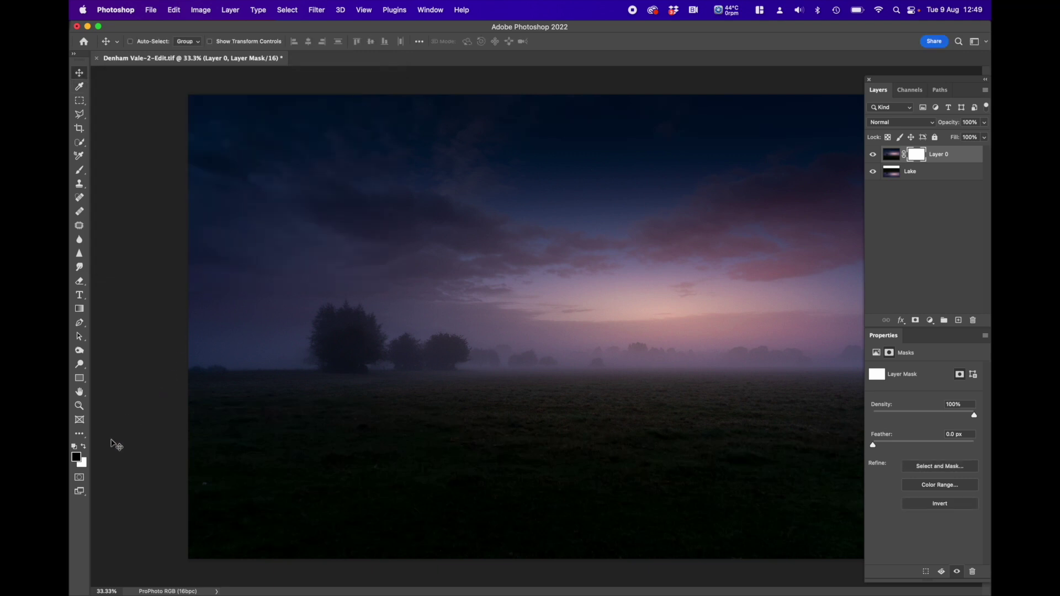
key(b)
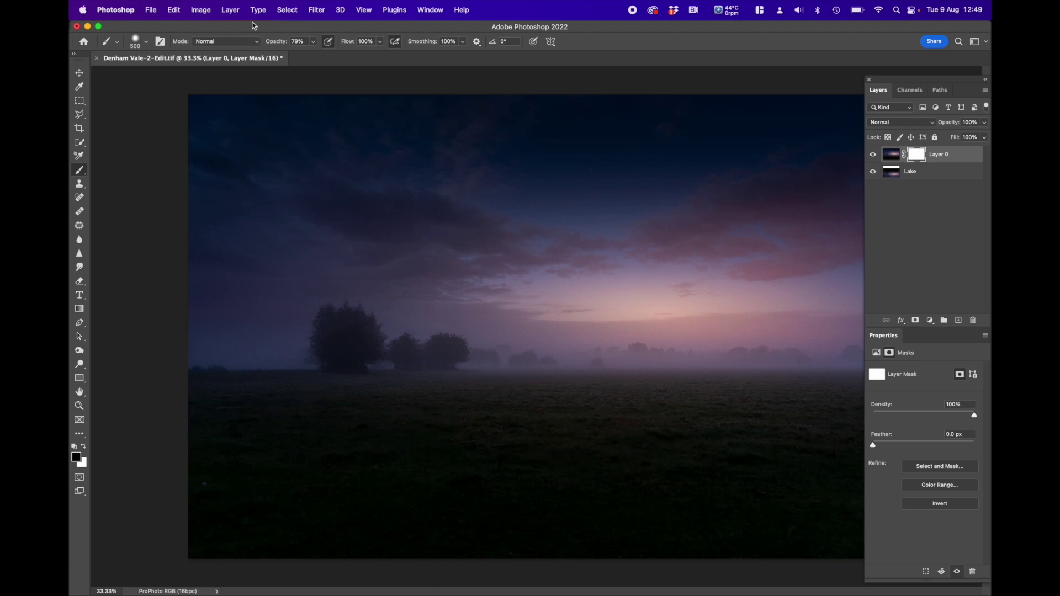
click(146, 44)
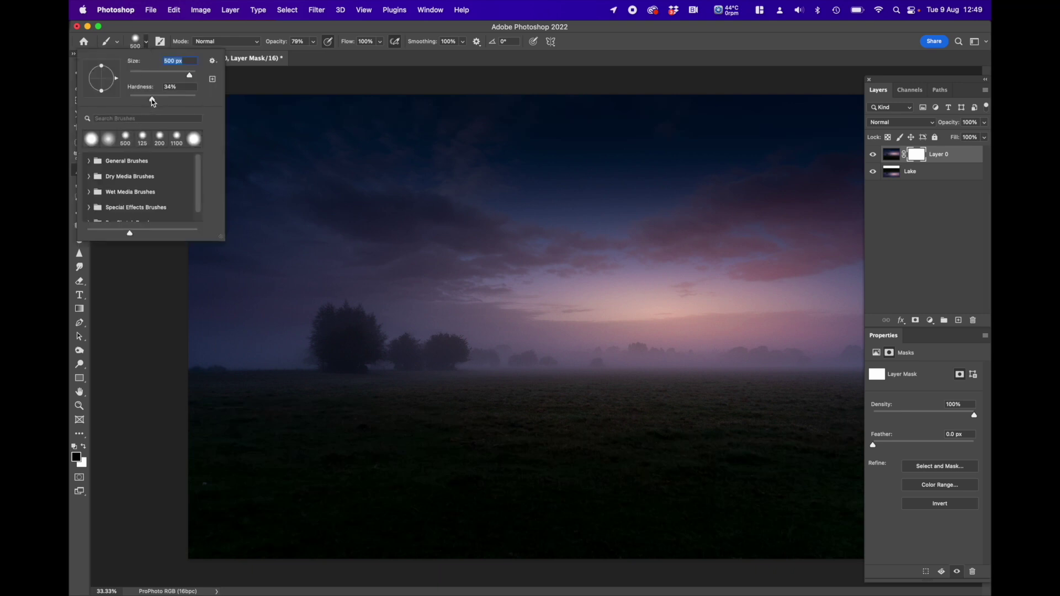
drag(153, 101, 162, 102)
key(Tab)
click(147, 43)
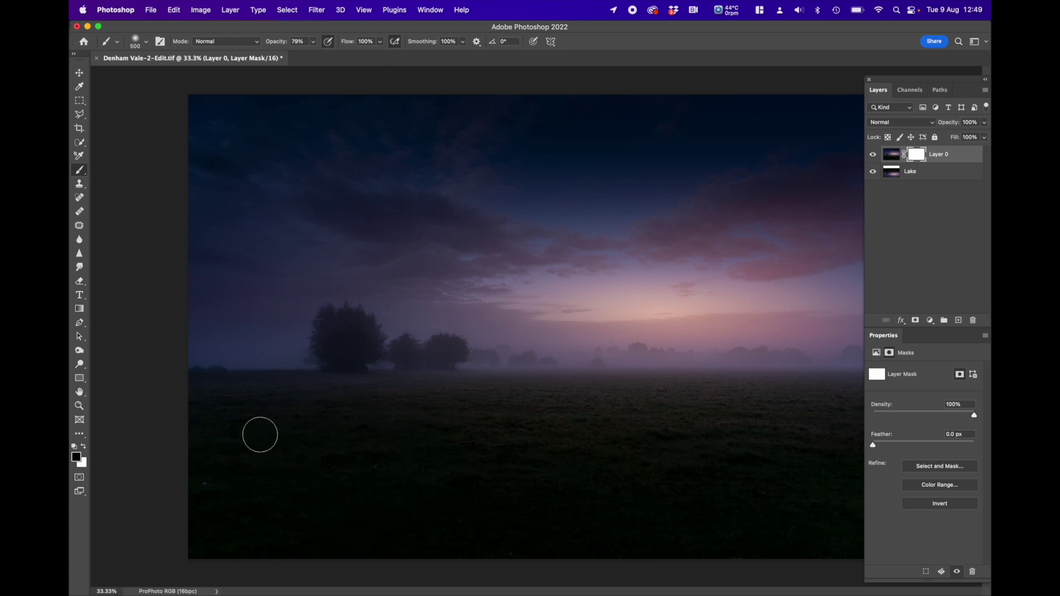
key(bracketright)
key(bracketright)
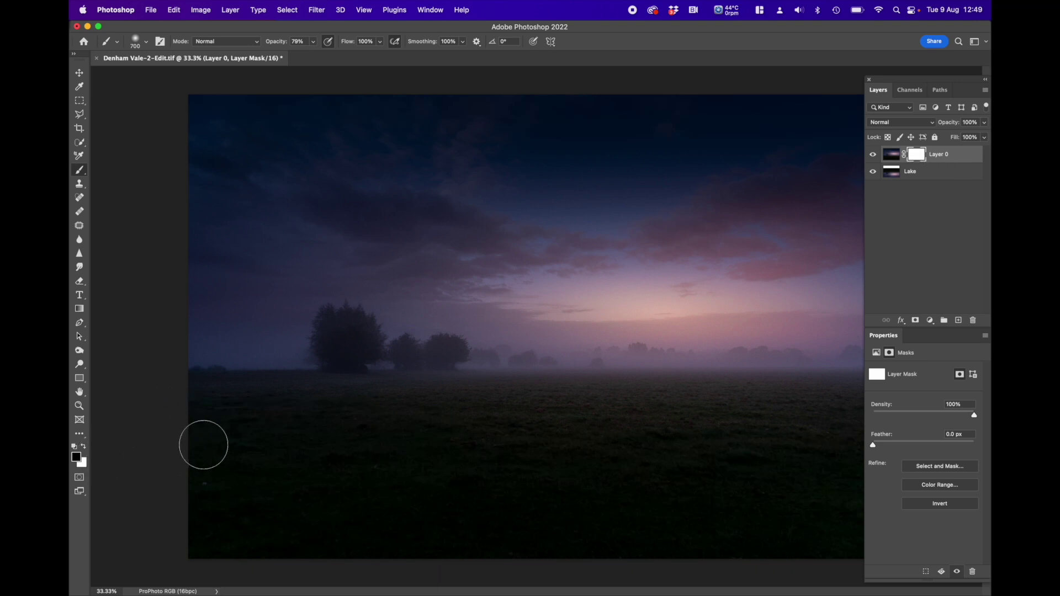
- Paint the Layer 0 mask black from just below the horizon to the bottom of the photo, enlarging the brush to 1100 px, to reveal the lake
click(199, 406)
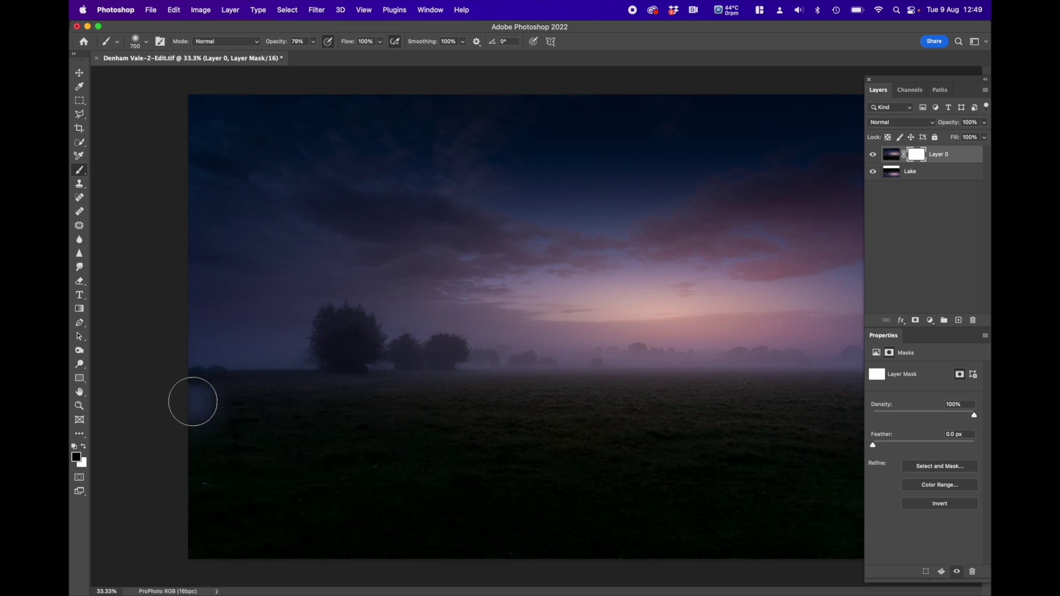
shift+click(855, 402)
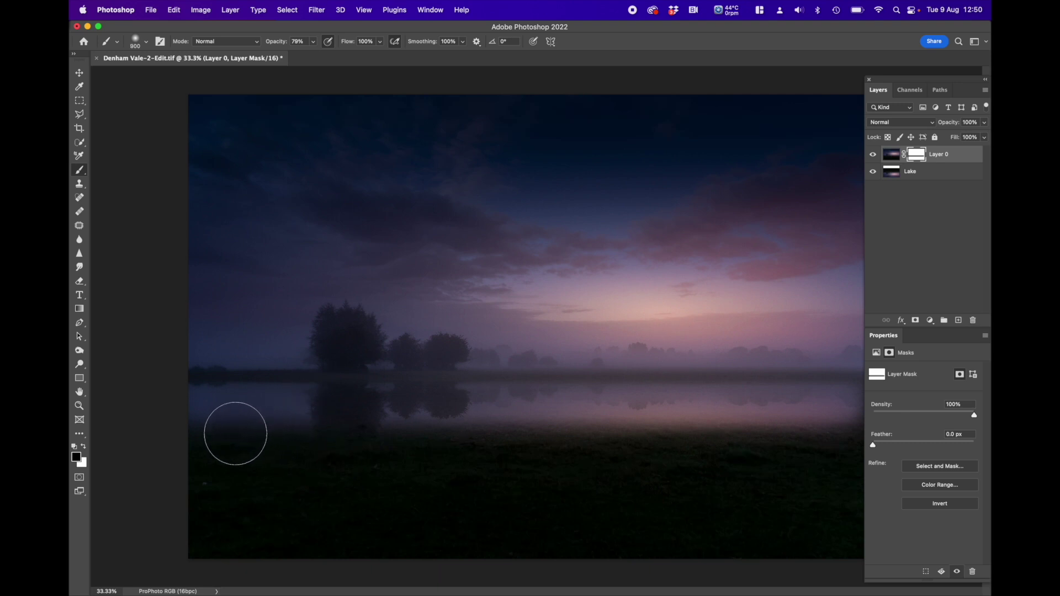
key(bracketright)
key(bracketright)
key(bracketright)
key(bracketright)
mouse_move(183, 436)
mouse_down()
mouse_move(562, 456)
mouse_move(903, 442)
mouse_move(871, 471)
mouse_move(641, 501)
mouse_move(147, 465)
mouse_move(106, 489)
mouse_move(189, 533)
mouse_move(365, 552)
mouse_move(933, 572)
mouse_move(838, 547)
mouse_move(857, 444)
mouse_move(172, 432)
mouse_move(154, 447)
mouse_move(539, 475)
mouse_move(886, 472)
mouse_move(901, 496)
mouse_move(784, 509)
mouse_move(271, 465)
mouse_move(104, 497)
mouse_move(76, 524)
mouse_move(191, 561)
mouse_move(363, 561)
mouse_move(226, 542)
mouse_move(195, 488)
mouse_move(169, 519)
mouse_move(383, 540)
mouse_move(864, 555)
mouse_move(182, 525)
mouse_up()
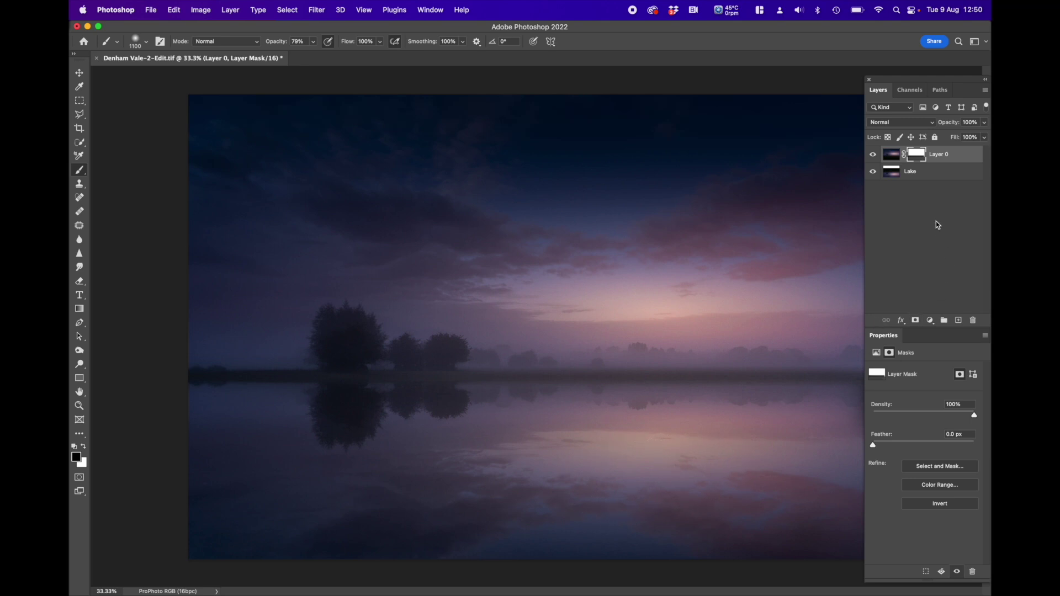
- Apply Motion Blur to the Lake layer at a 90° angle with a short distance of about 26 pixels
click(894, 176)
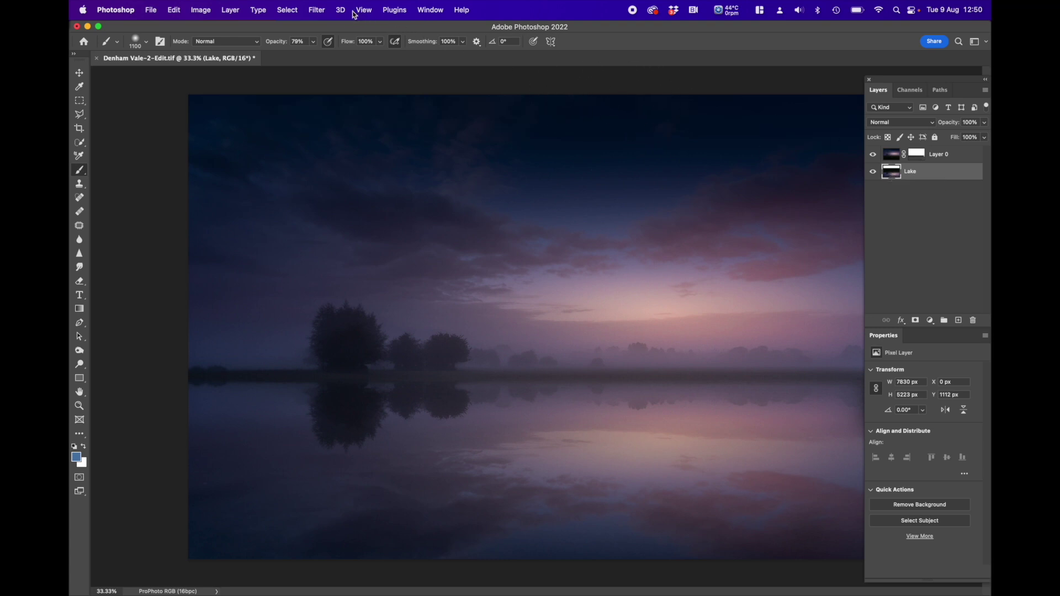
click(317, 11)
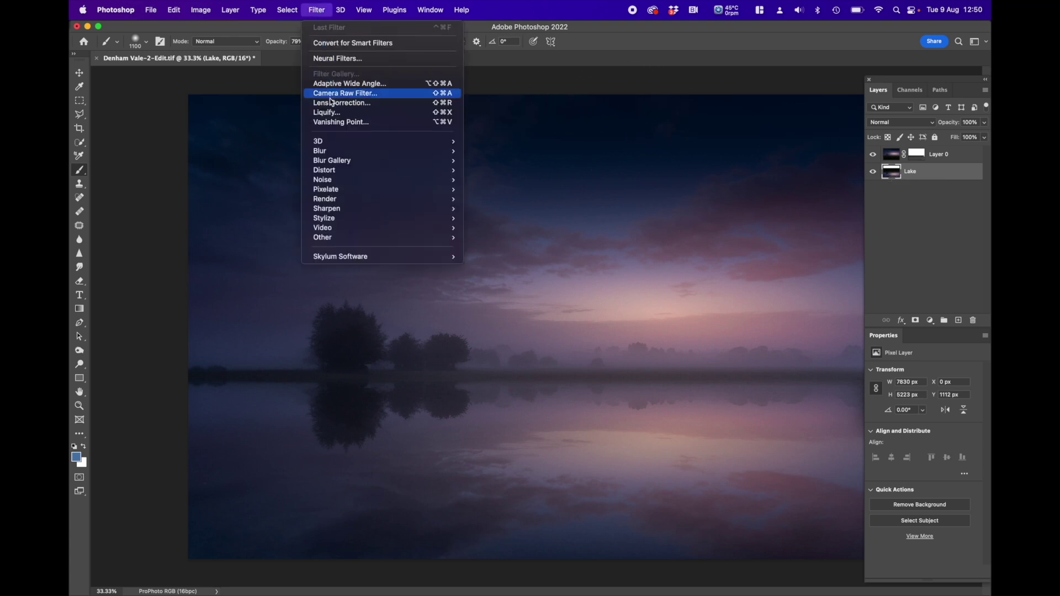
mouse_move(355, 153)
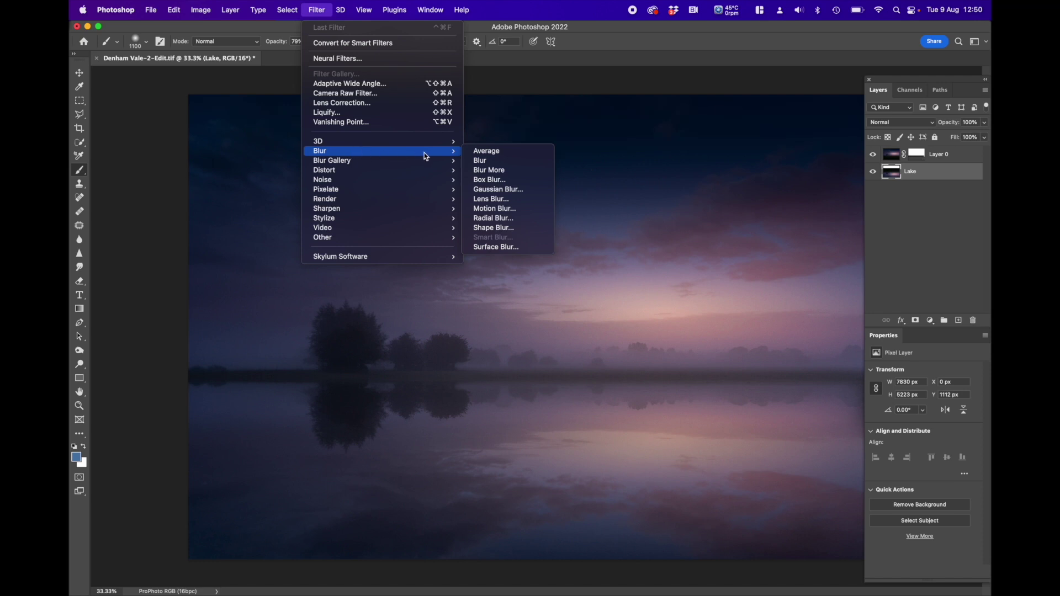
click(495, 208)
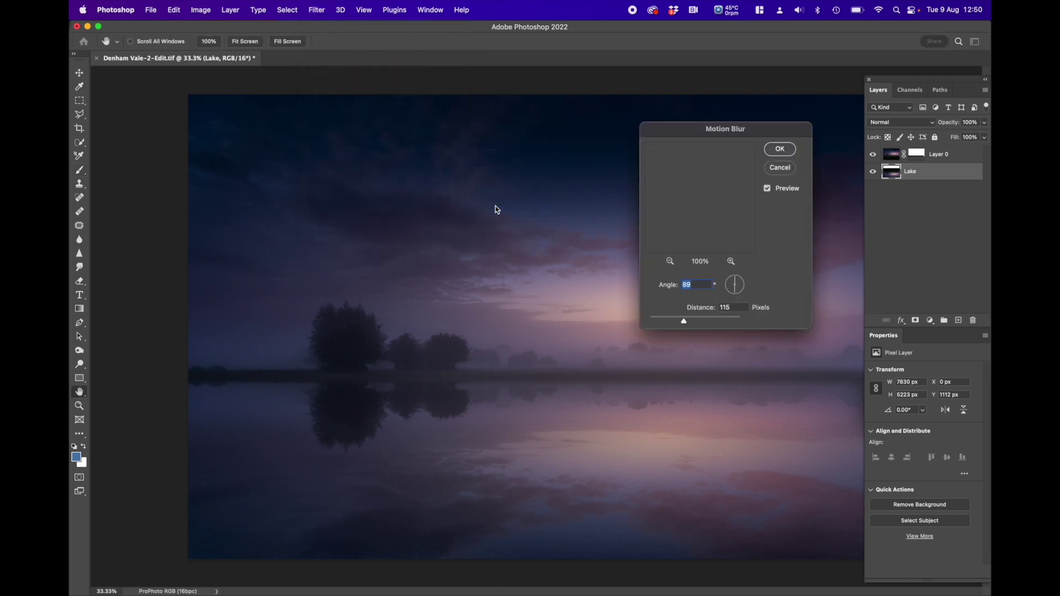
drag(685, 323, 668, 325)
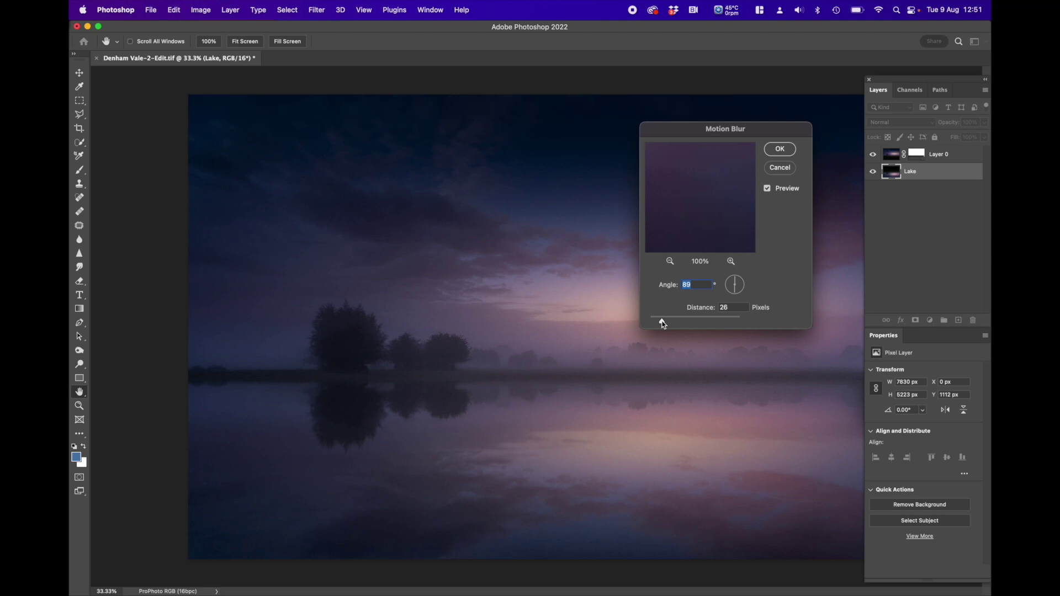
drag(664, 324, 661, 324)
double_click(686, 285)
text(90)
key(Return)
key(b)
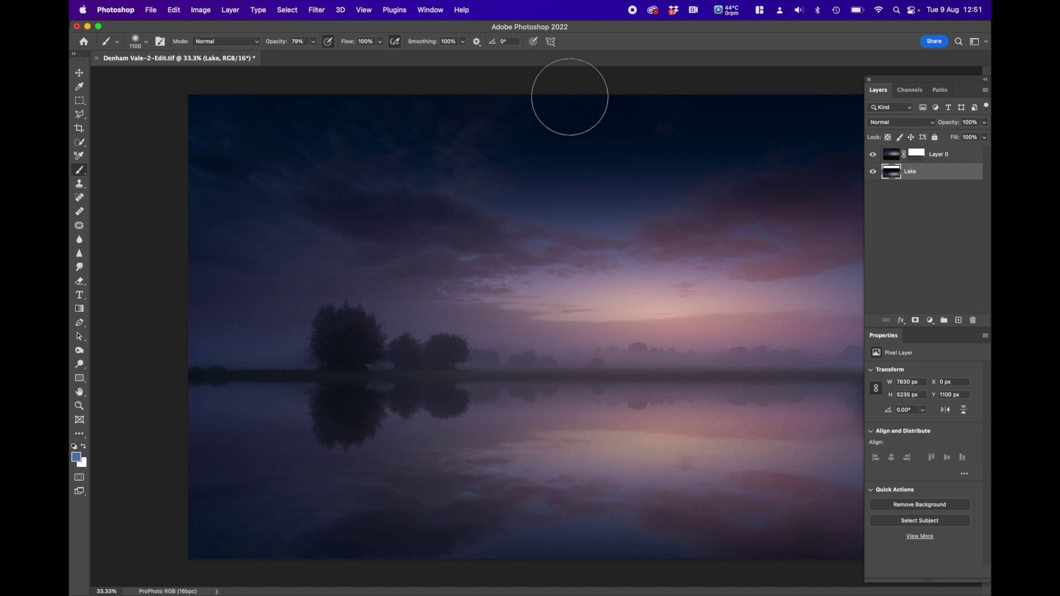
- Apply a second, slightly stronger vertical Motion Blur at 90° to soften the Lake reflection further
click(324, 11)
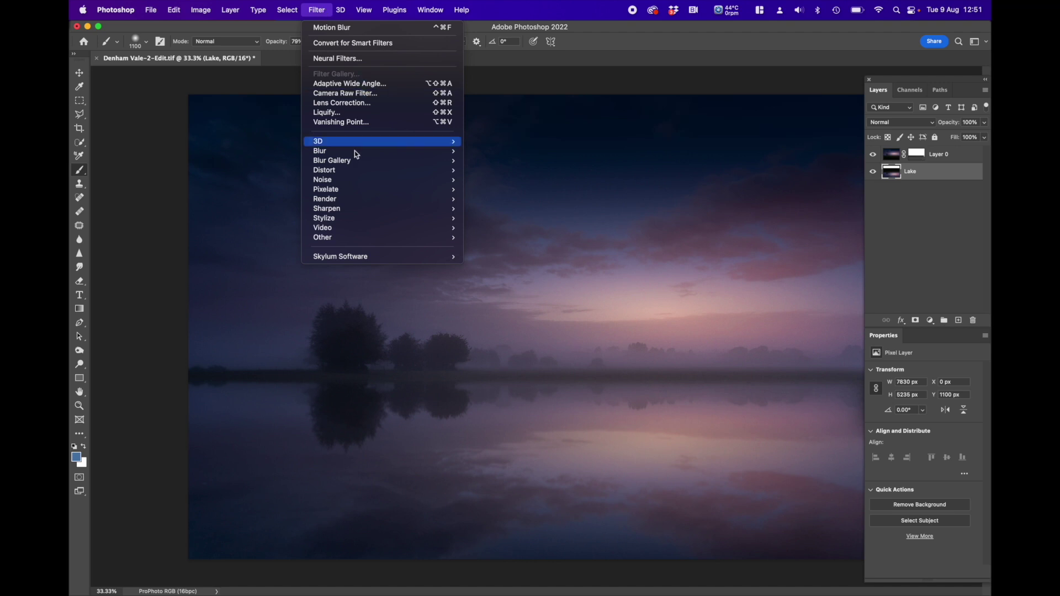
mouse_move(353, 153)
click(486, 210)
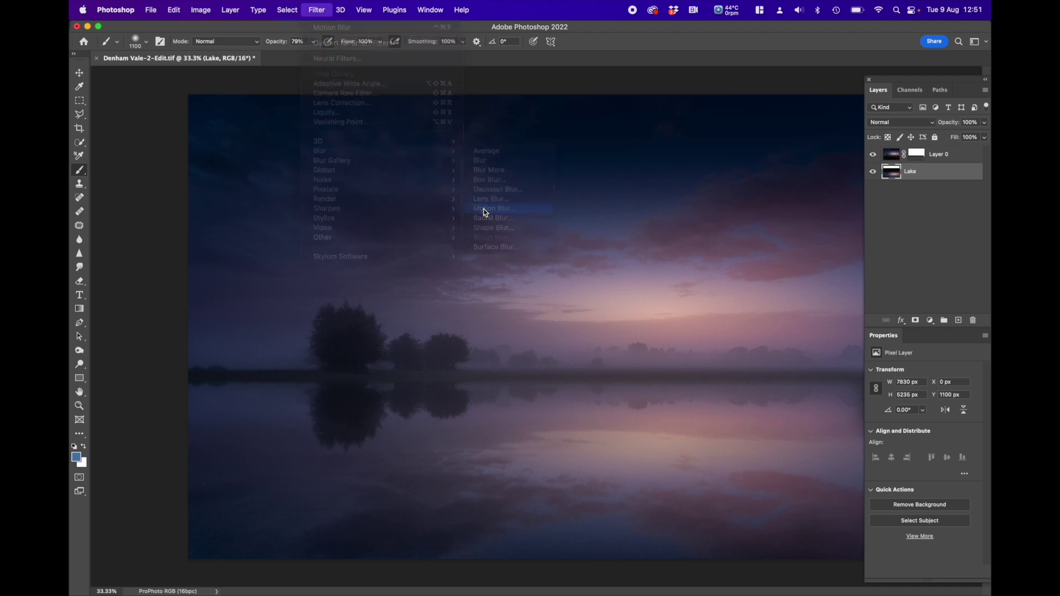
drag(696, 326, 704, 324)
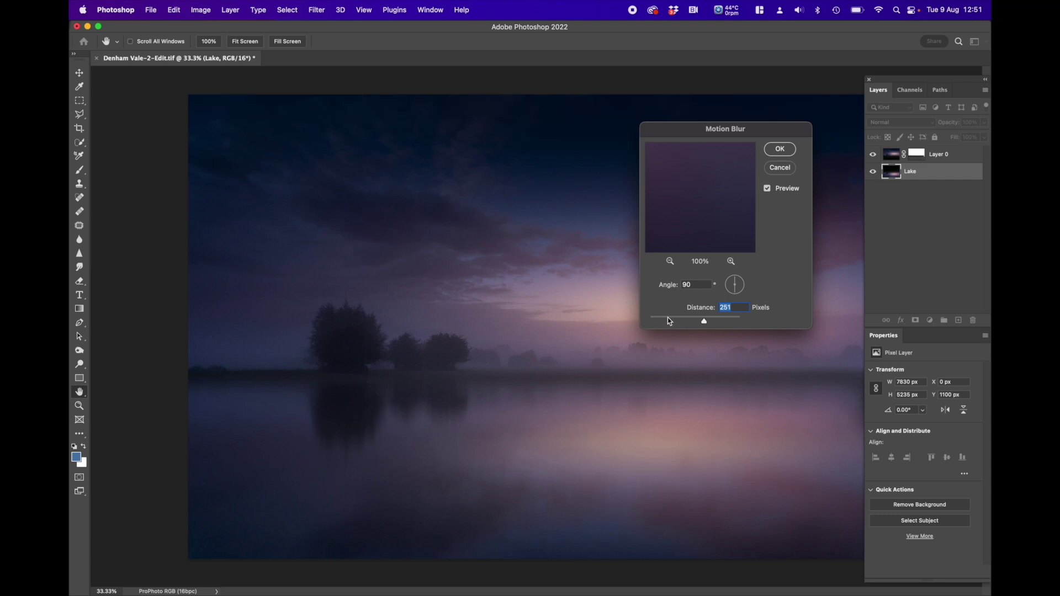
drag(669, 322, 680, 318)
click(782, 152)
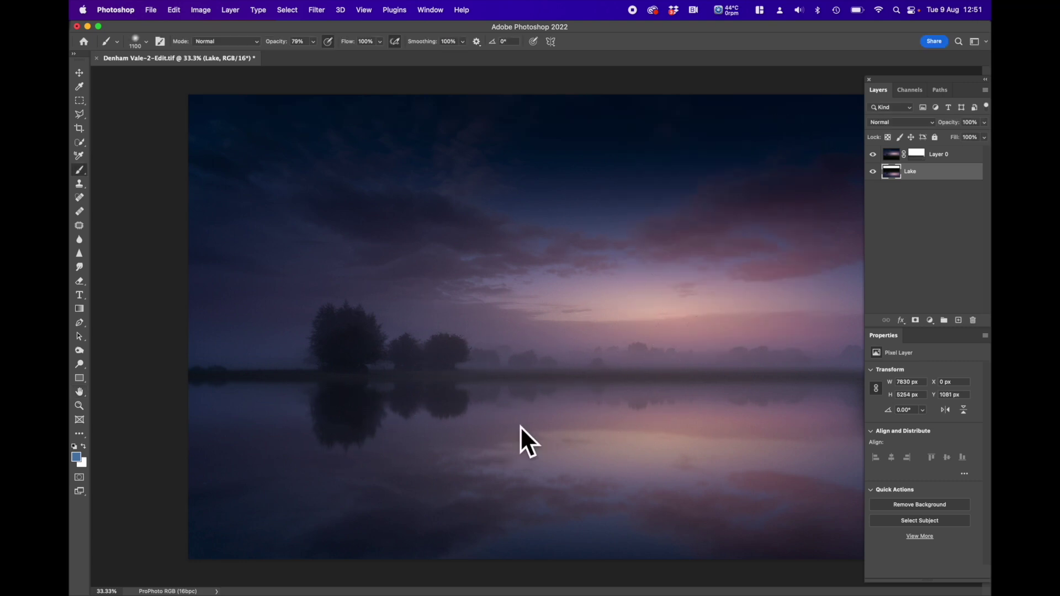
- Merge Layer 0 and the Lake layer into a single layer
click(939, 159)
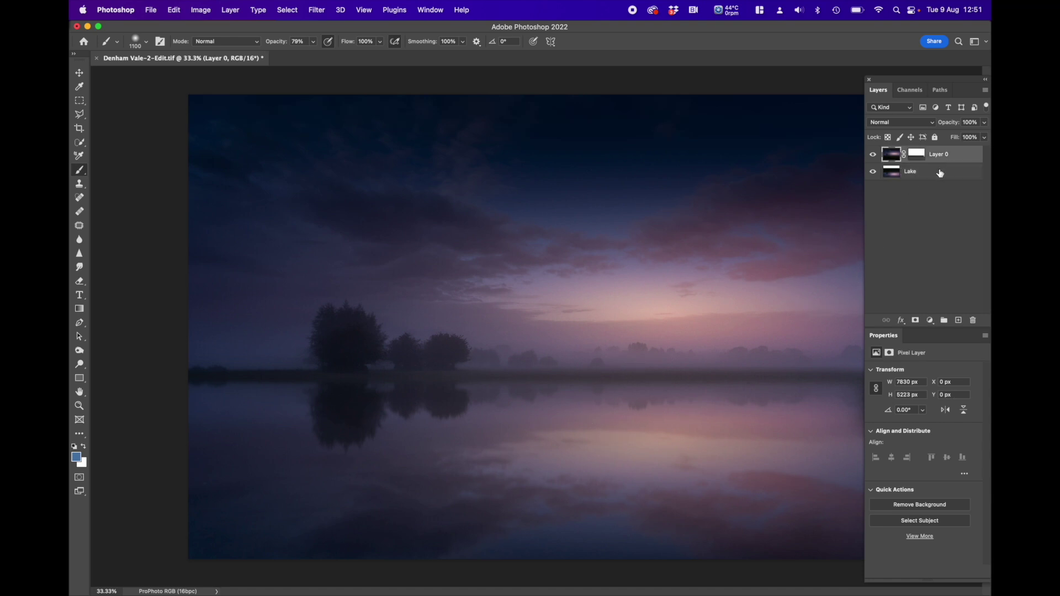
shift+click(941, 174)
right_click(940, 173)
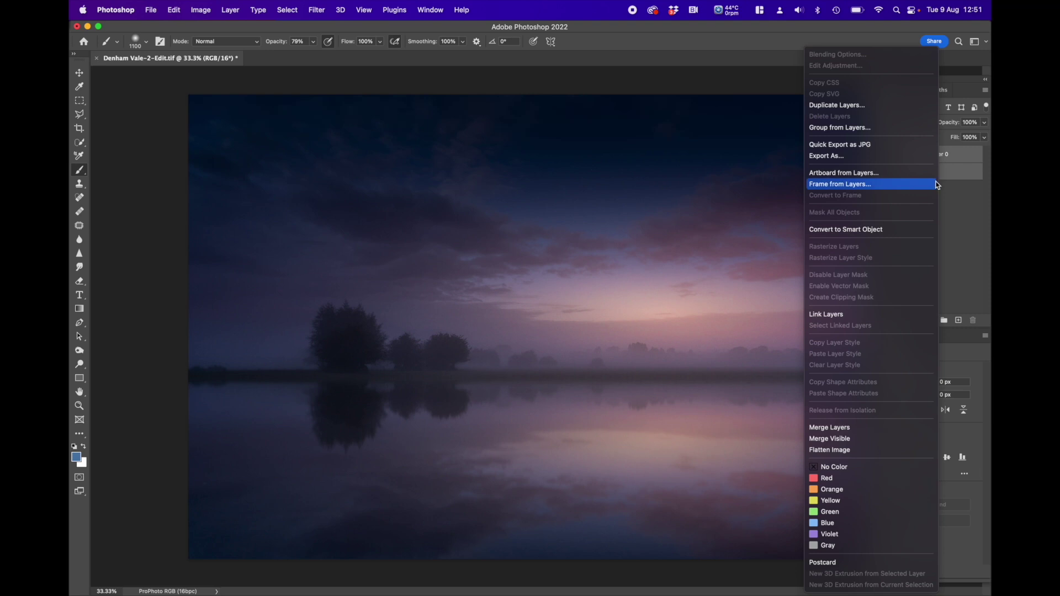
click(837, 427)
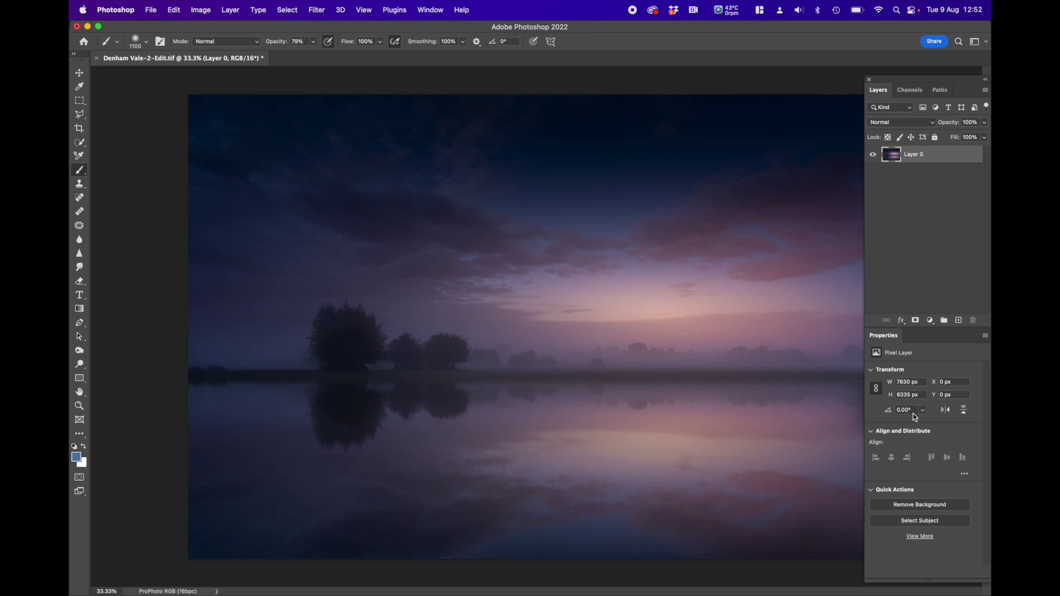
- Close Denham Vale-2-Edit.tif and save its changes
click(154, 15)
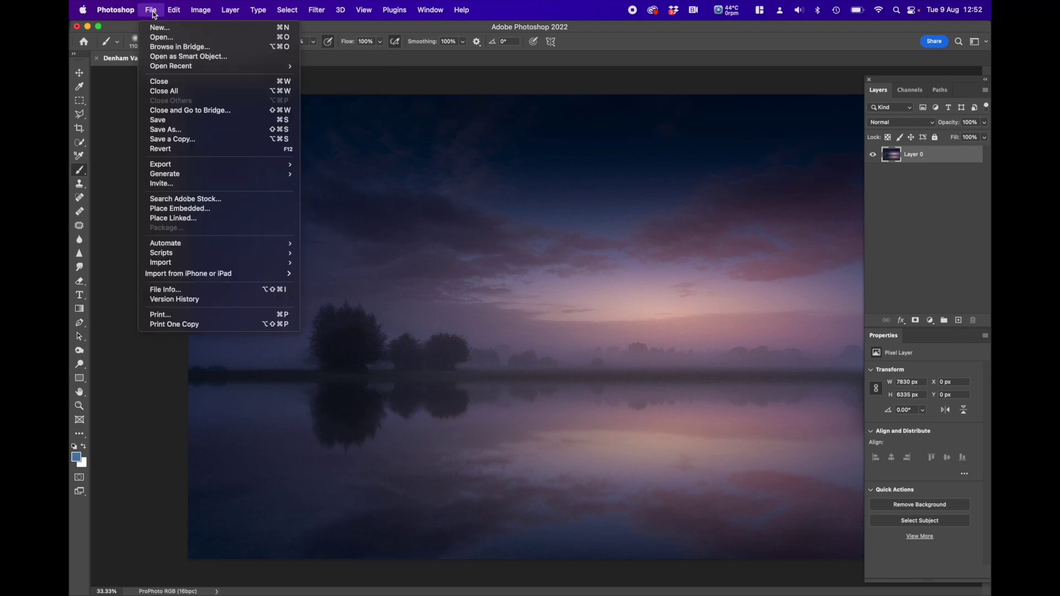
click(168, 83)
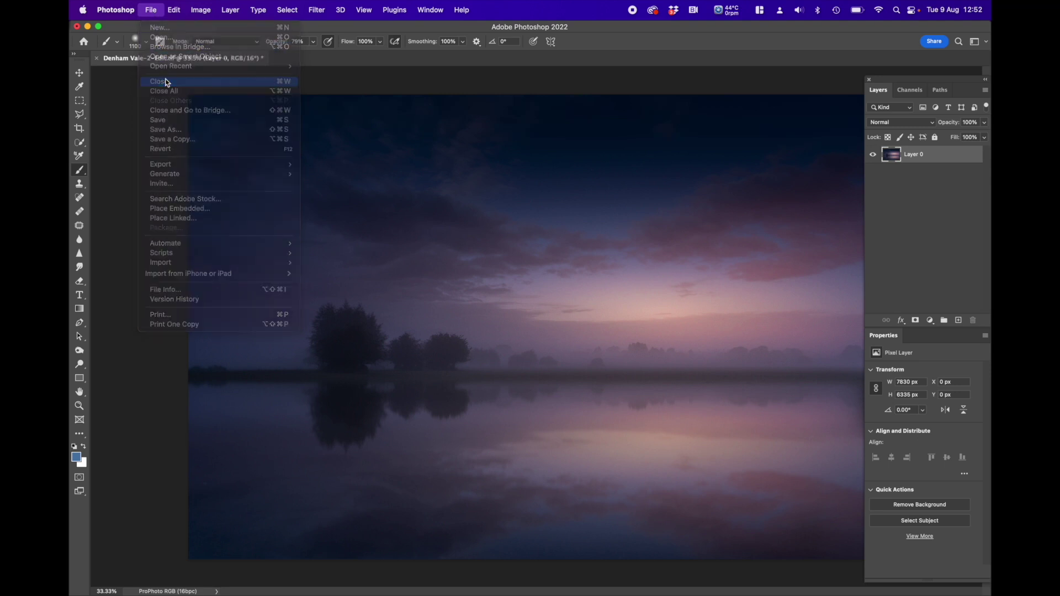
click(524, 228)
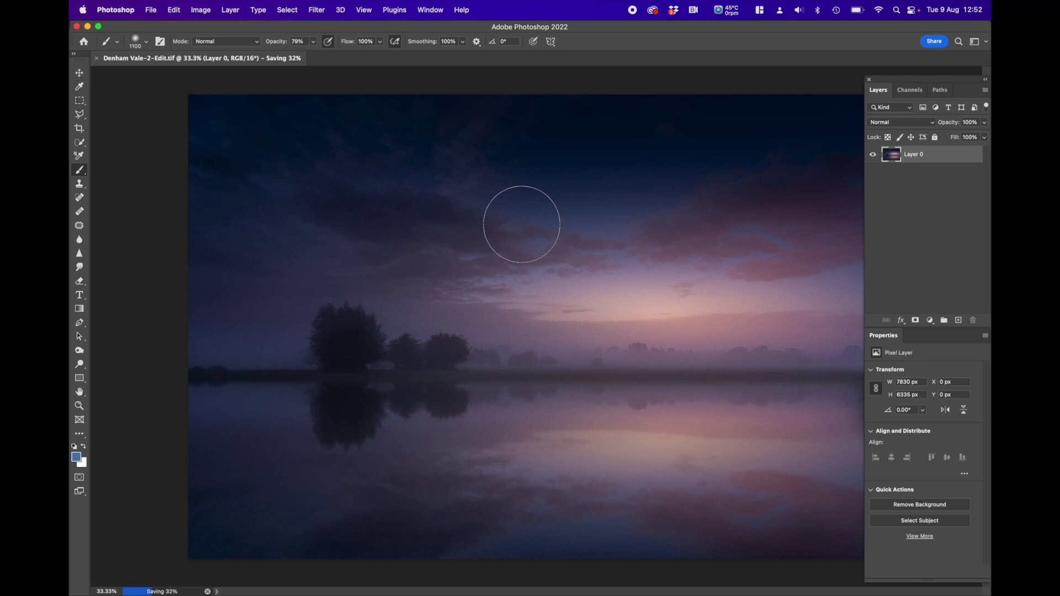
mouse_move(178, 593)
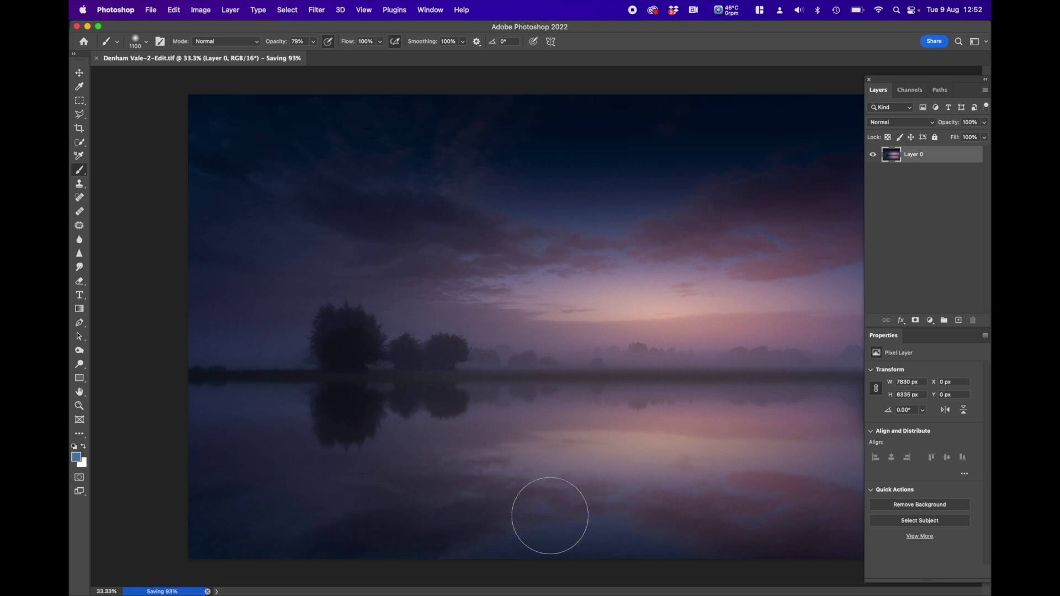
mouse_move(584, 595)
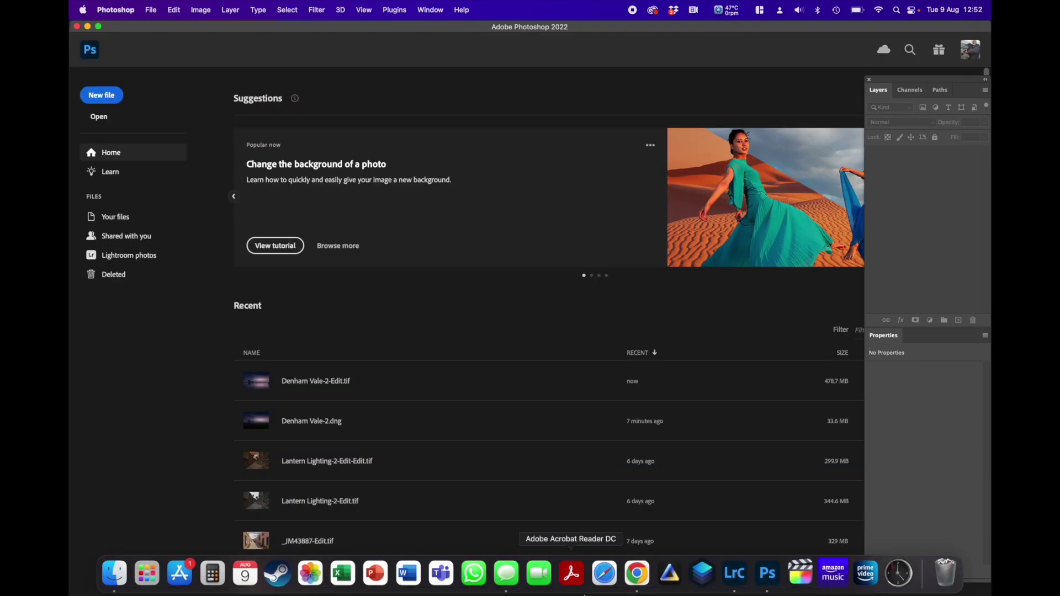
- Switch to Lightroom Classic and crop Denham Vale-2-Edit.tif inward from the right, top and left edges to trim the dark patch on the right
click(735, 575)
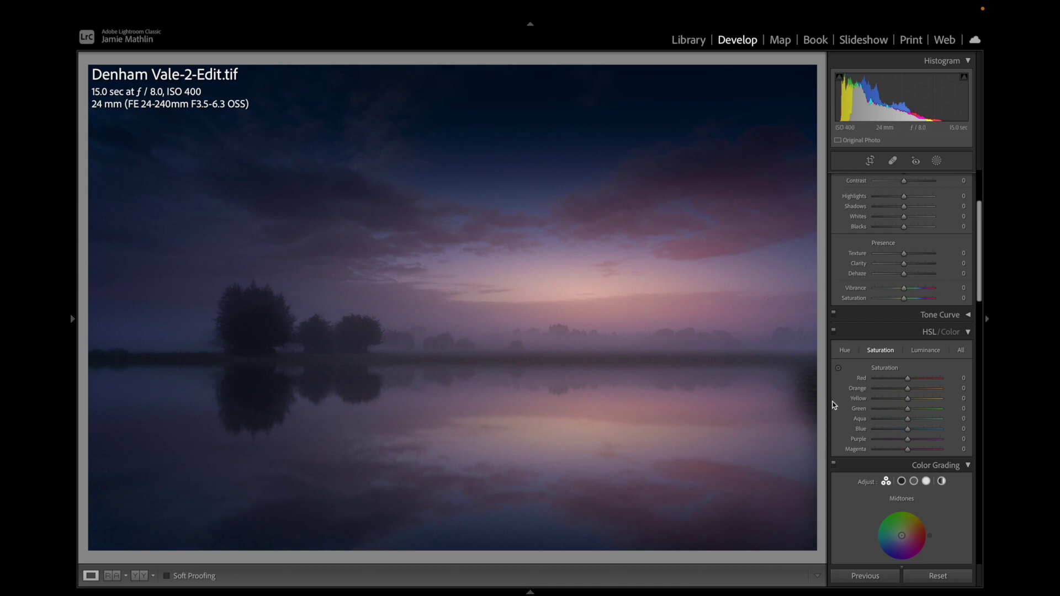
click(871, 161)
drag(815, 308, 804, 307)
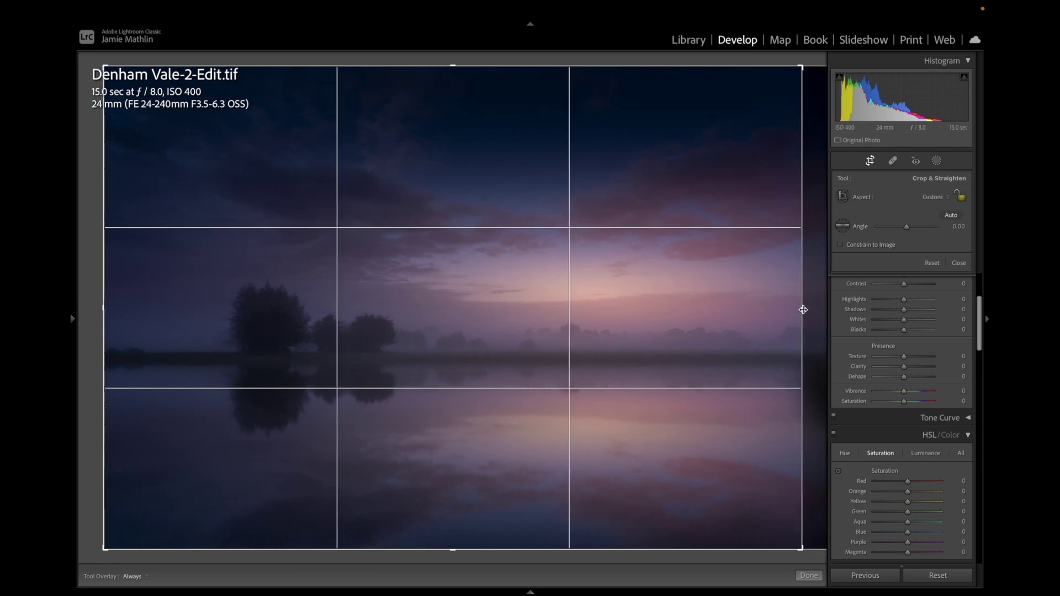
drag(460, 70, 453, 93)
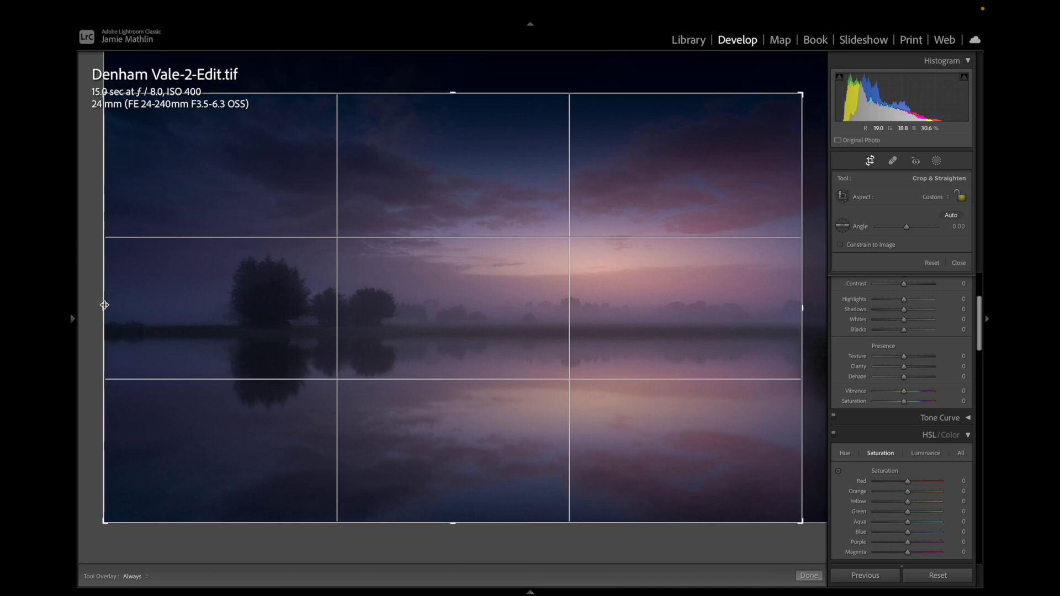
drag(105, 309, 125, 308)
key(Return)
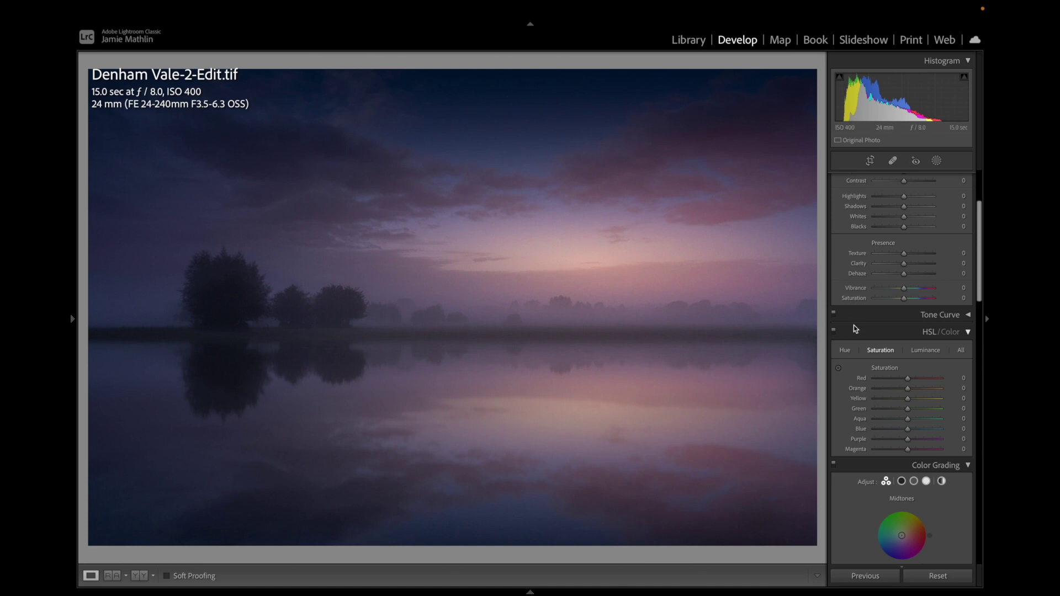
- Create a wide, flat radial gradient mask with feather 100 centred on the sunrise glow above the horizon
scroll(910, 299, up, 3)
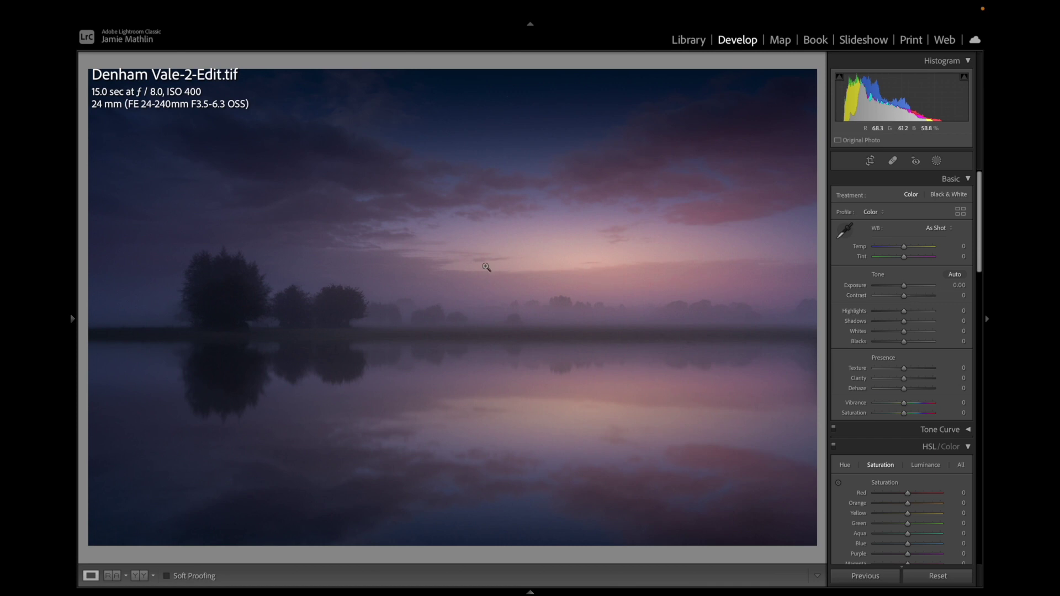
click(938, 161)
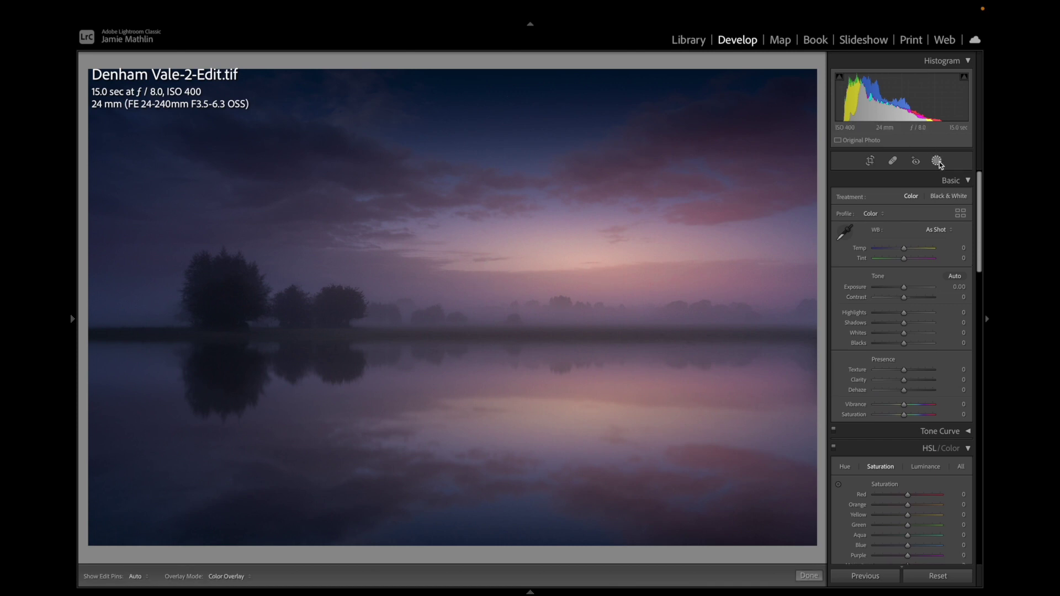
click(878, 257)
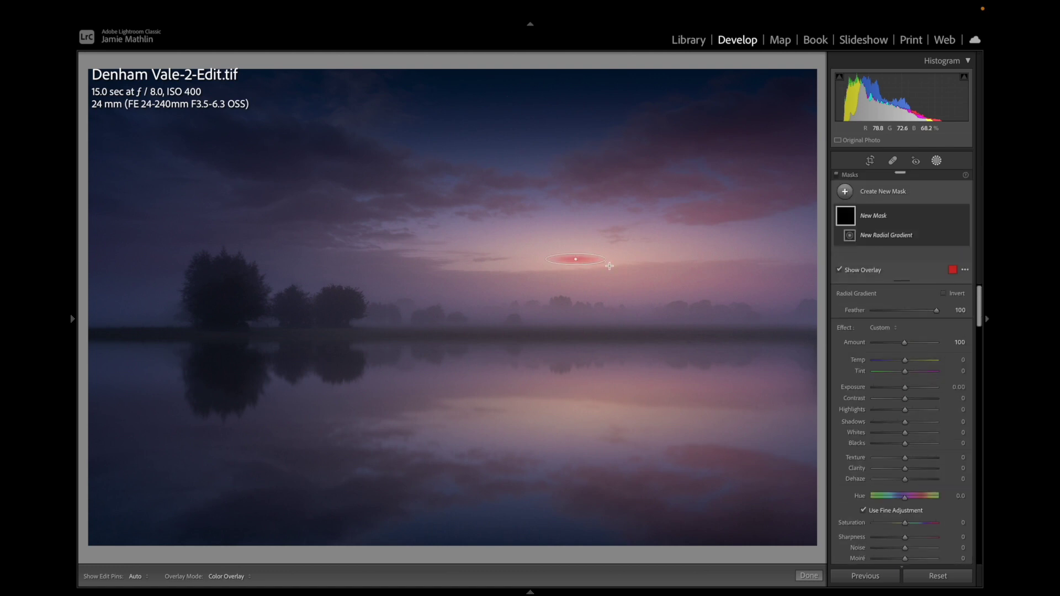
drag(576, 259, 728, 289)
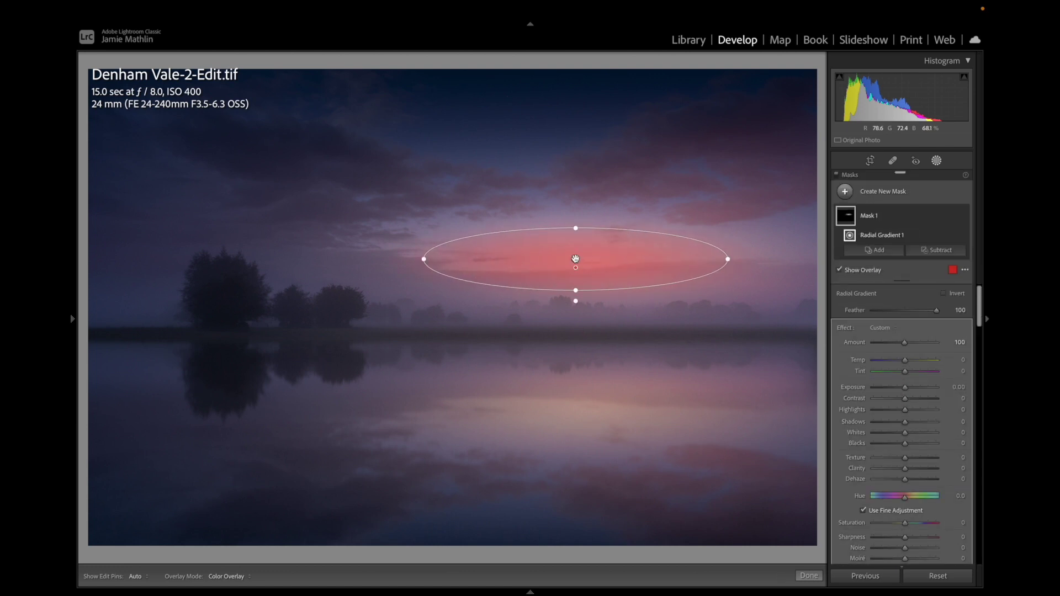
- Centre the wide radial mask on the sunrise glow, set its Temp to 15 and Exposure to 1.54, and hide the overlay
drag(610, 259, 628, 259)
drag(905, 360, 919, 389)
key(o)
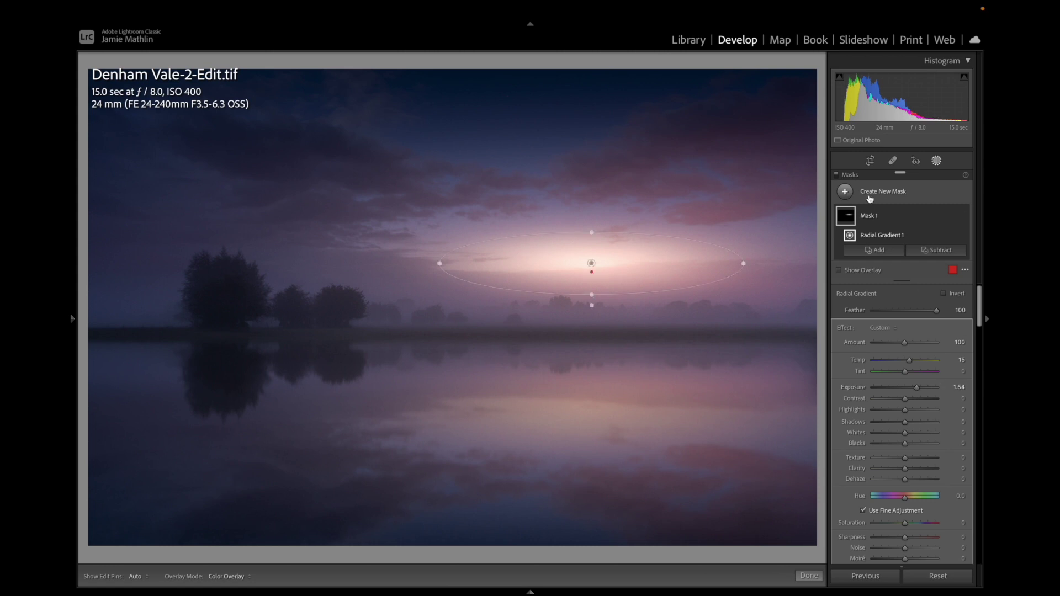
- Add a second, small round radial gradient mask as the sun at the centre of the glow and set its Exposure to 2.03
click(871, 193)
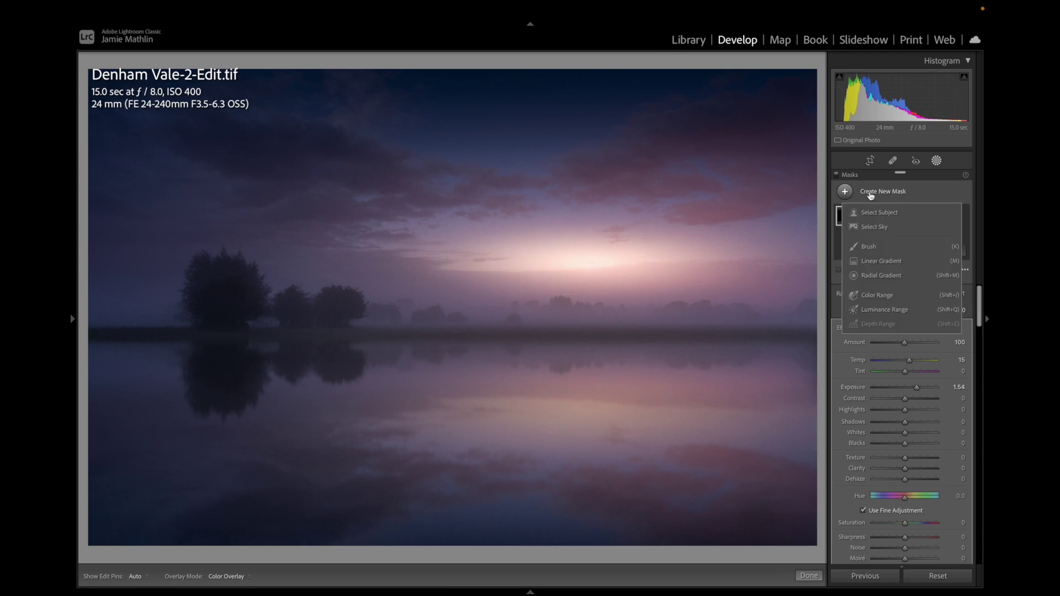
click(876, 275)
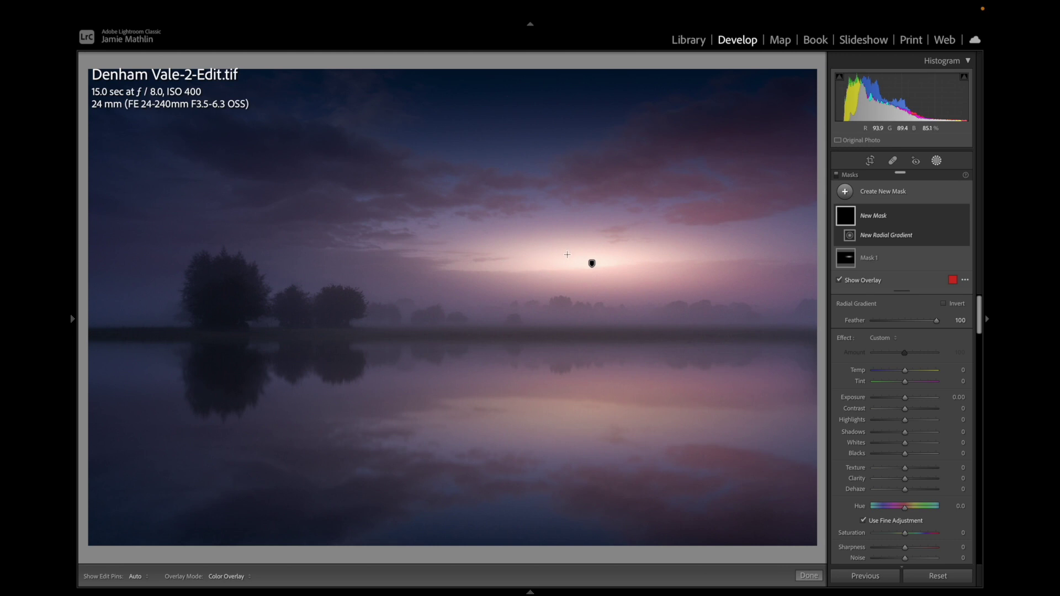
drag(567, 255, 576, 263)
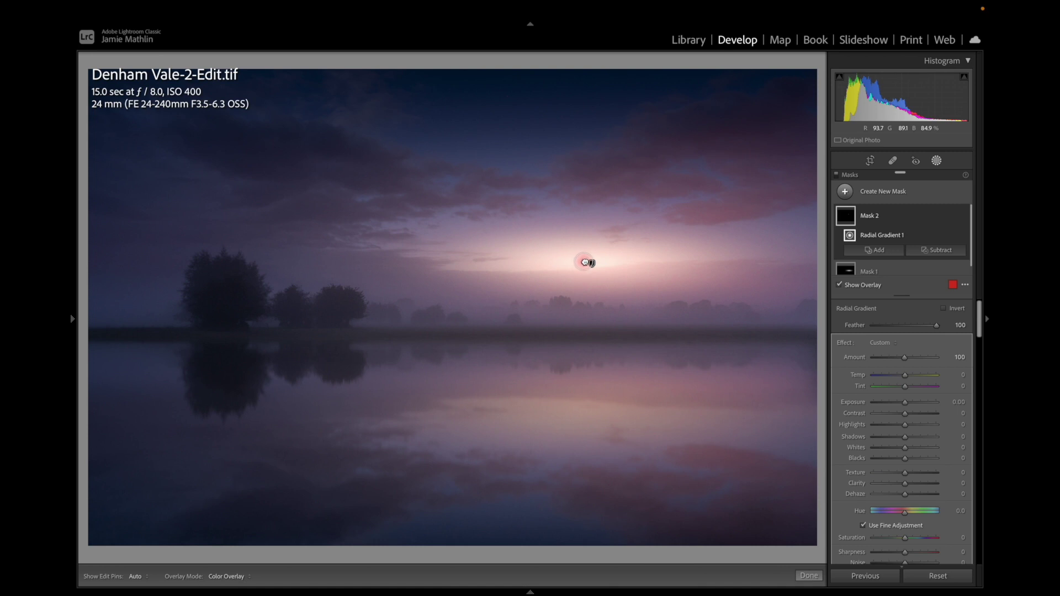
drag(591, 263, 590, 263)
drag(905, 402, 913, 403)
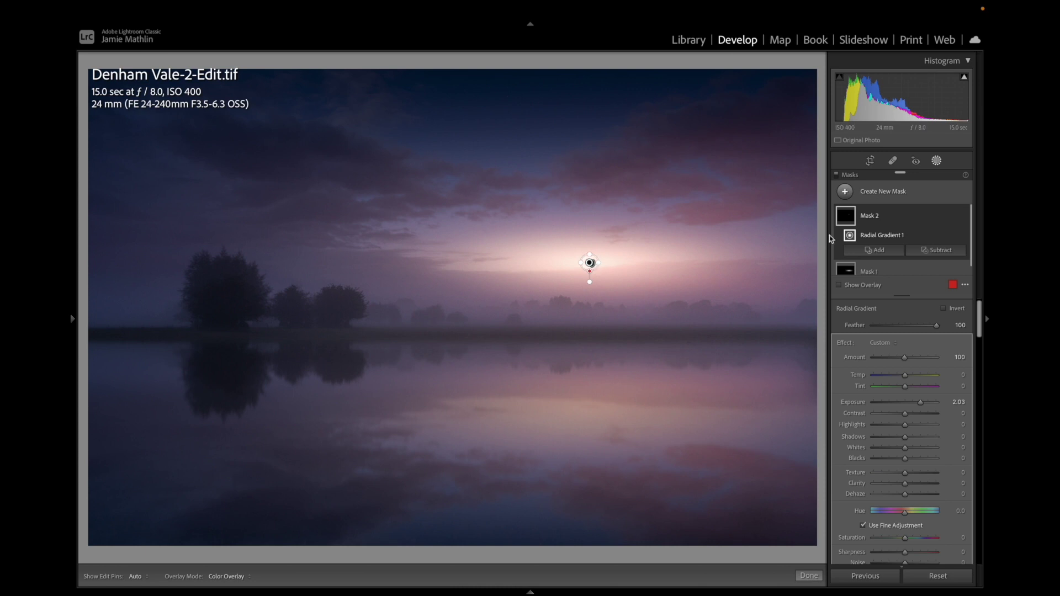
- Duplicate the small sun mask, Mask 2, and place the copy on the glow's reflection in the lake directly below
click(857, 269)
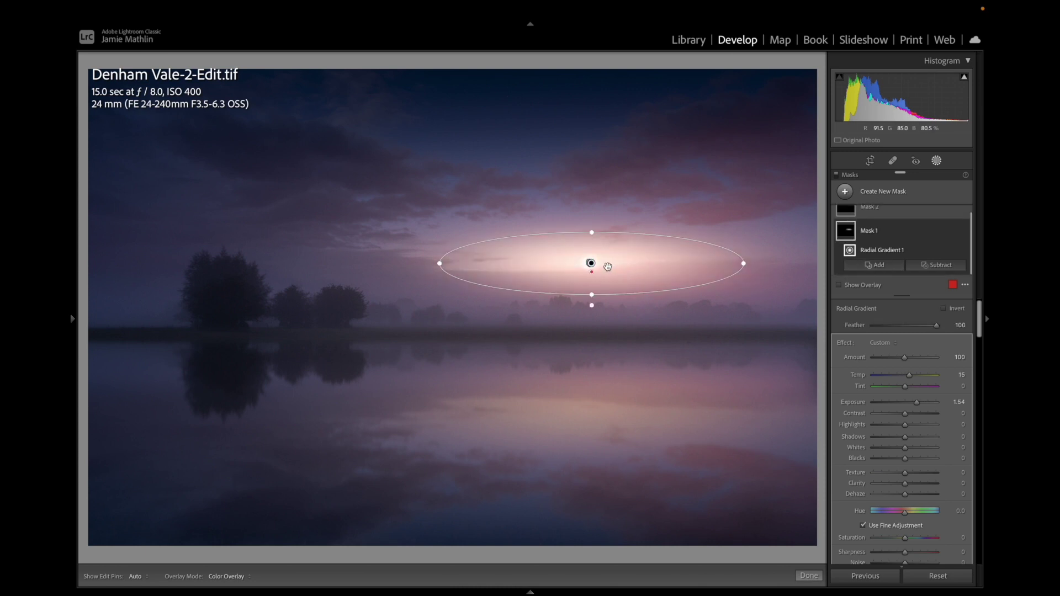
right_click(591, 264)
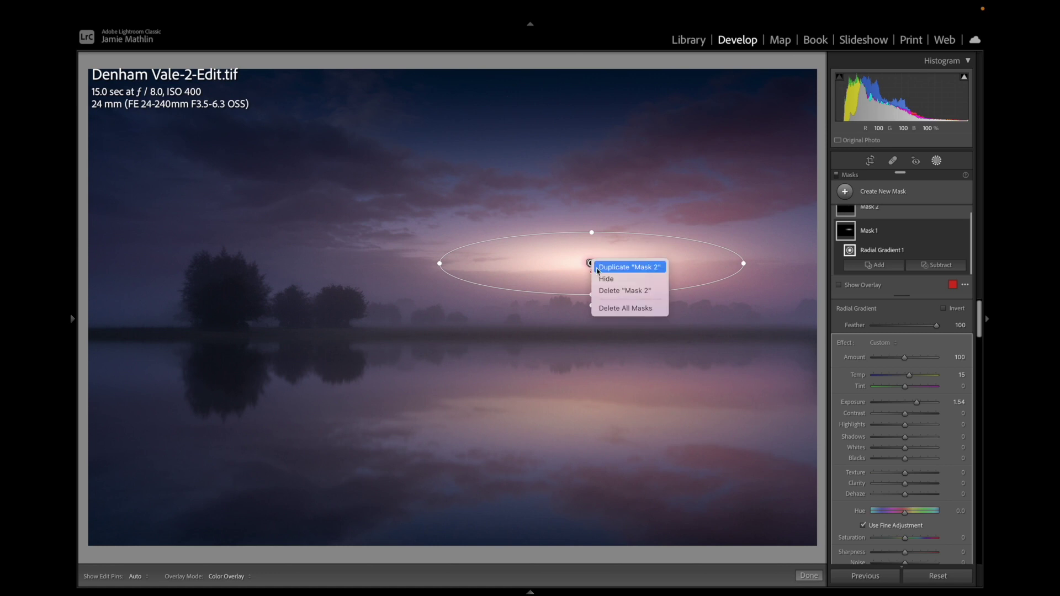
click(602, 268)
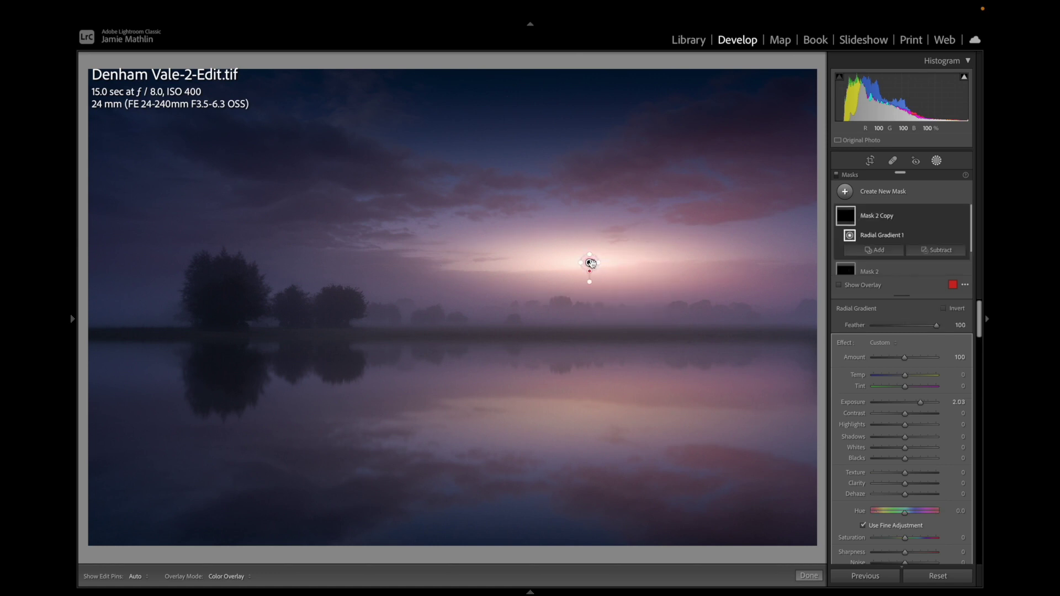
click(591, 264)
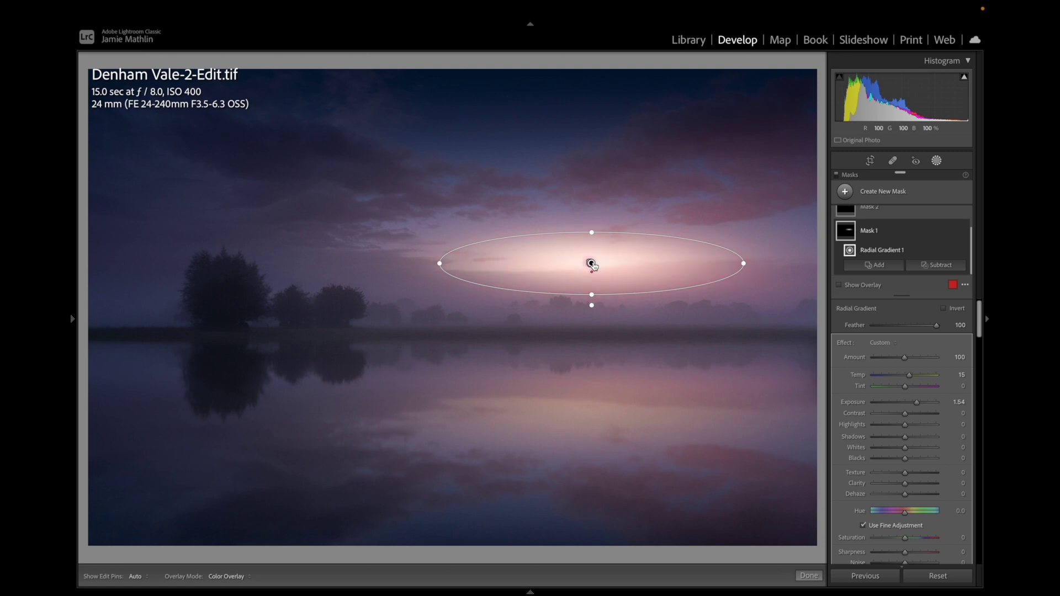
click(591, 264)
click(845, 258)
click(591, 263)
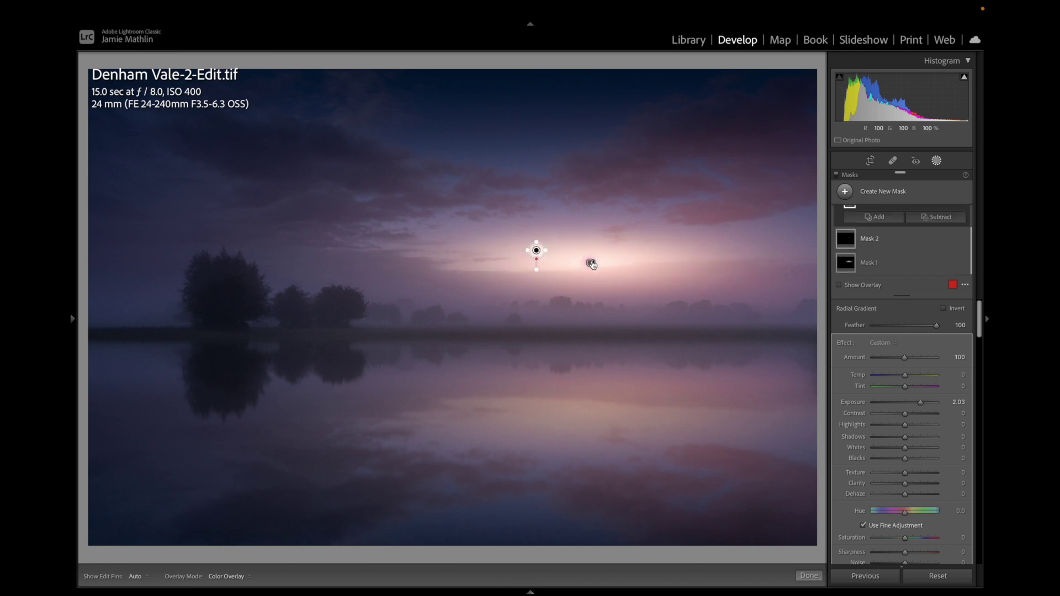
drag(583, 311, 591, 414)
- Duplicate the wide glow mask, Mask 1, onto the lake reflection, make the copy taller, and return Mask 2 to the centre of the sky glow
click(591, 263)
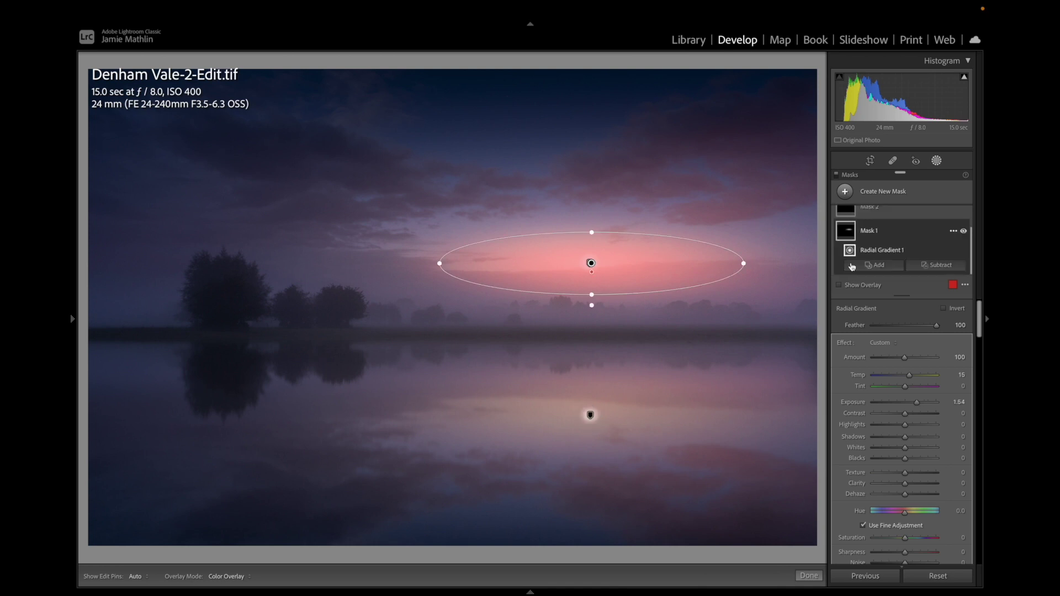
click(591, 264)
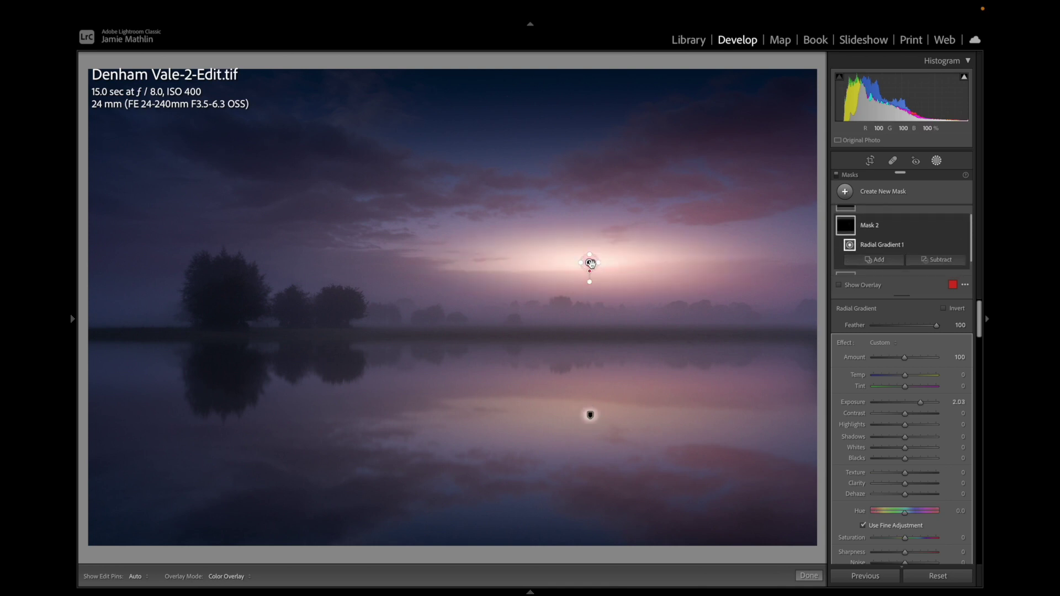
click(591, 264)
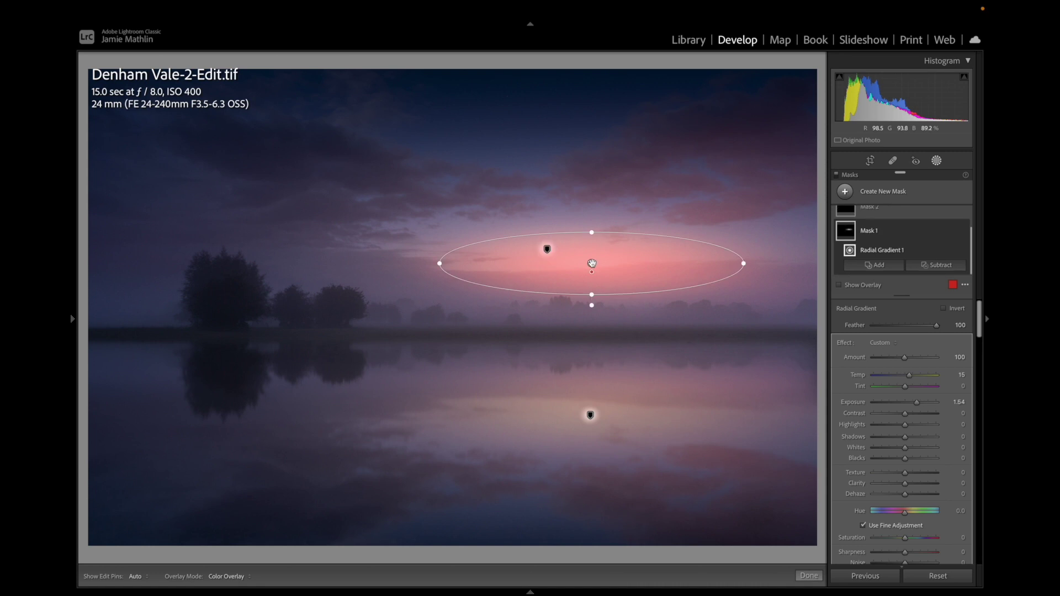
right_click(591, 263)
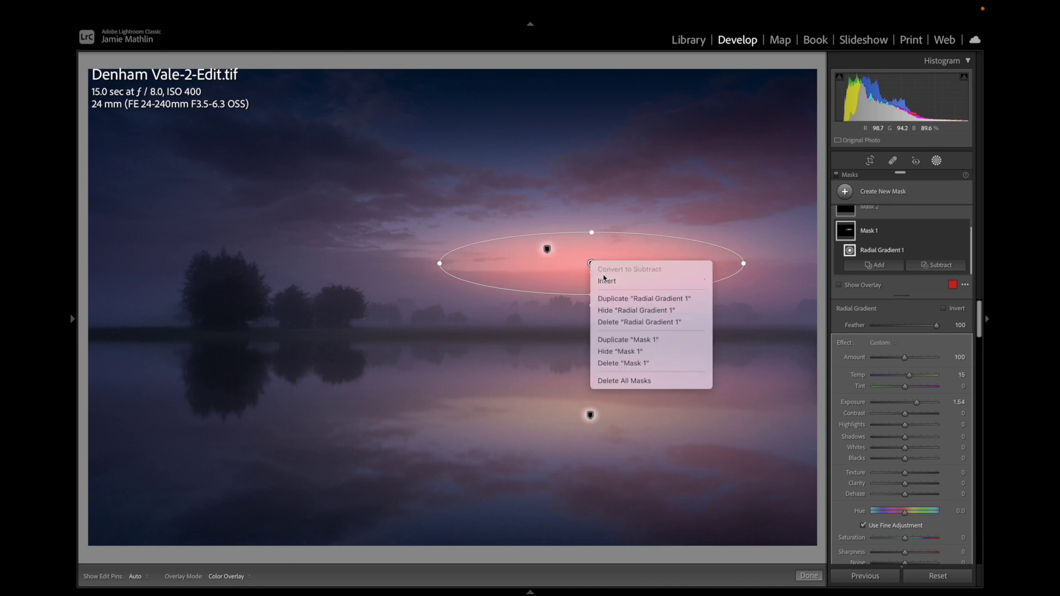
click(621, 340)
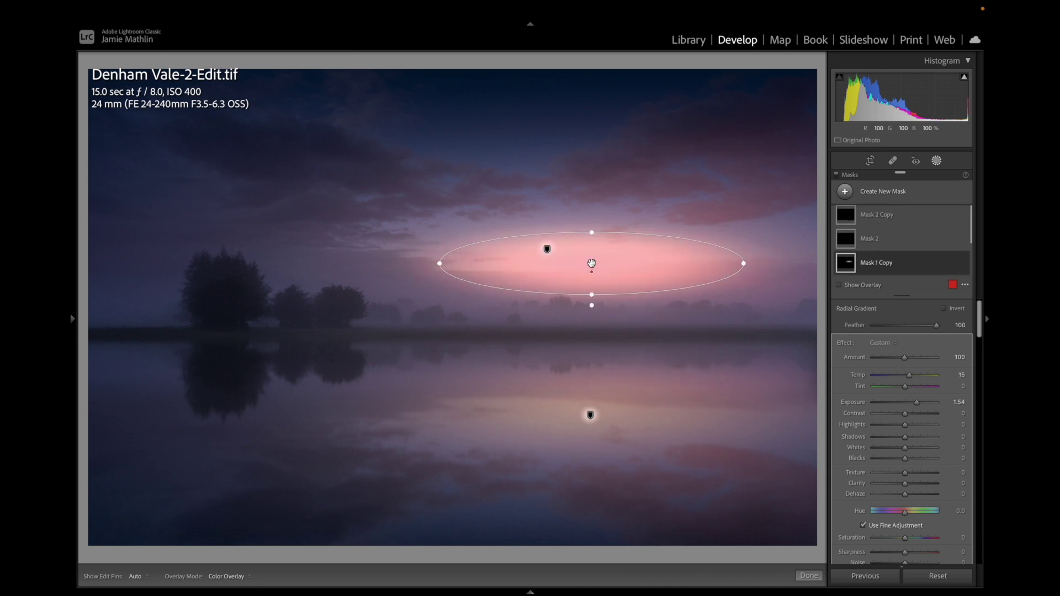
drag(592, 264, 590, 414)
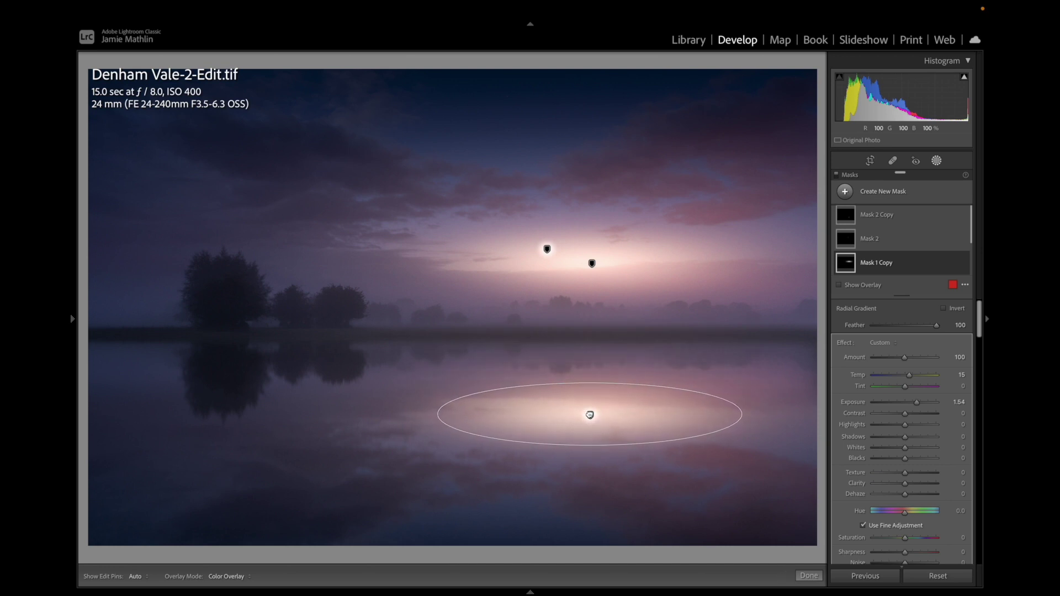
drag(592, 383, 590, 373)
click(547, 249)
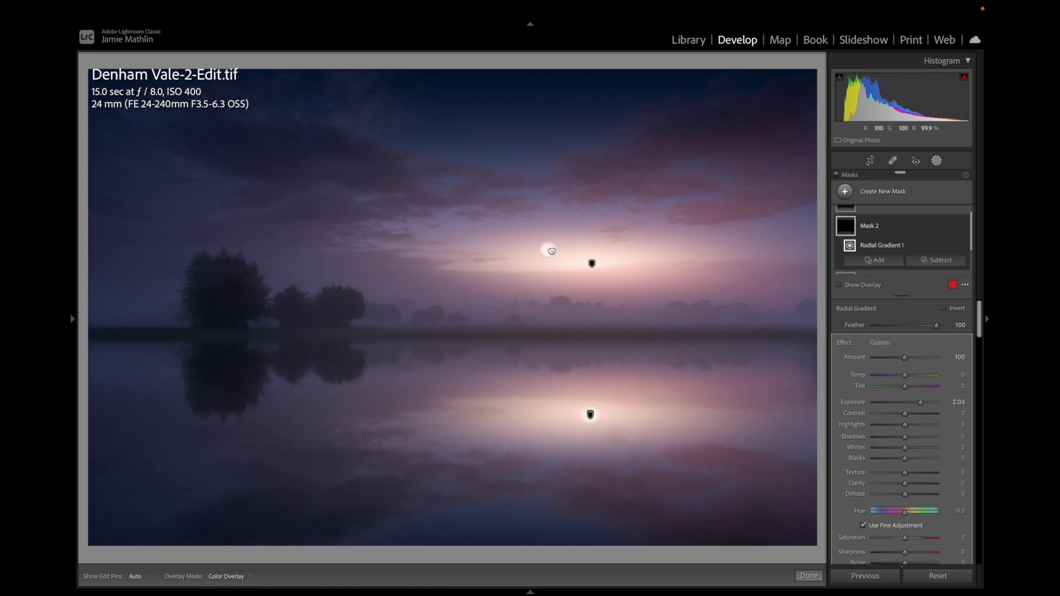
drag(591, 263, 592, 264)
- Stretch the reflected sun mask, Mask 2 Copy, into a tall ellipse, set its Exposure to 1.48 and leave masking
click(590, 415)
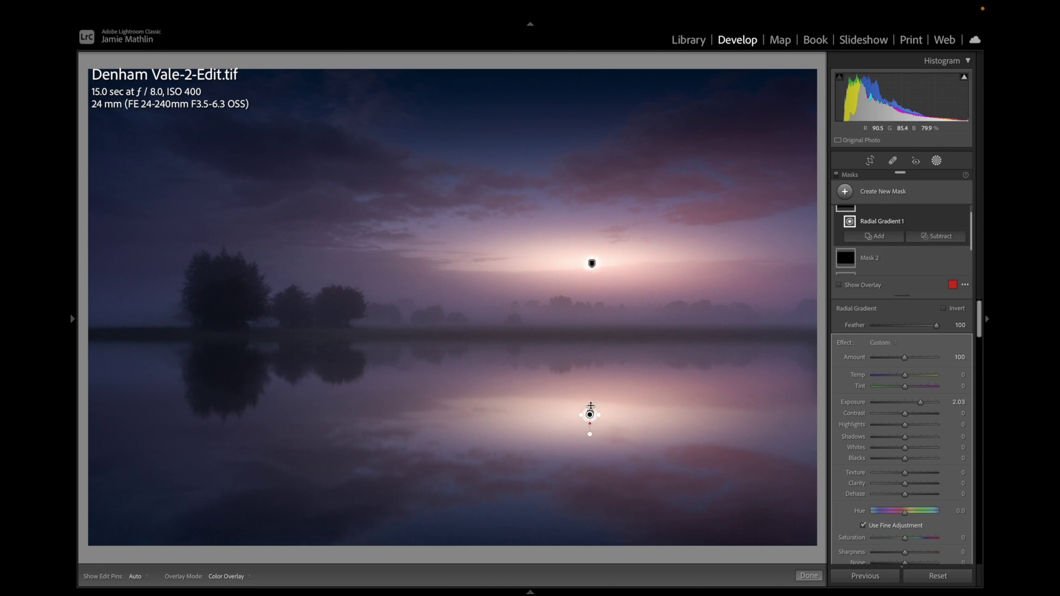
drag(591, 406, 591, 398)
drag(590, 434, 589, 439)
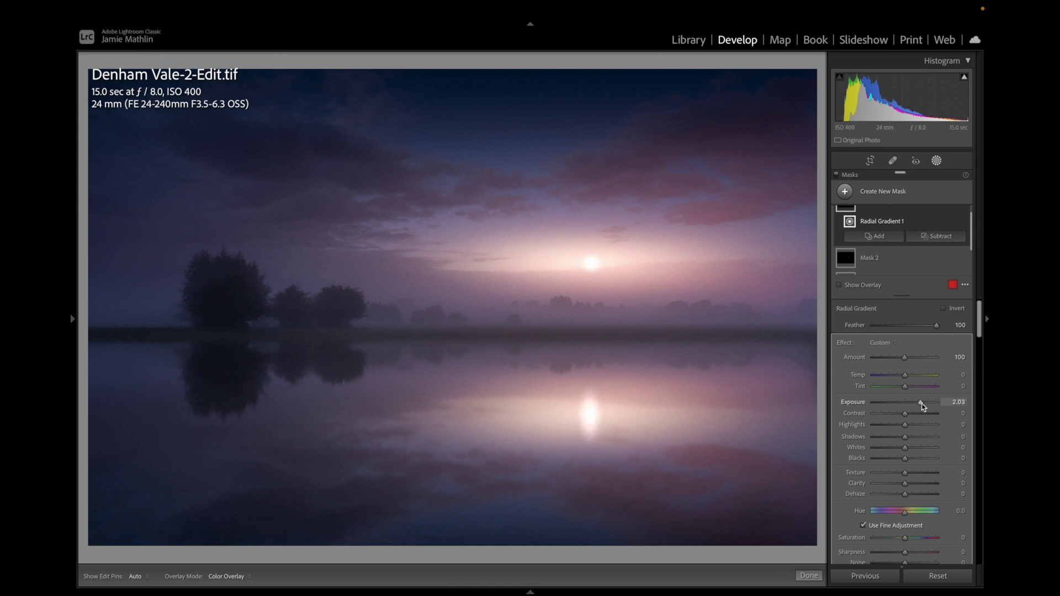
drag(922, 404, 921, 406)
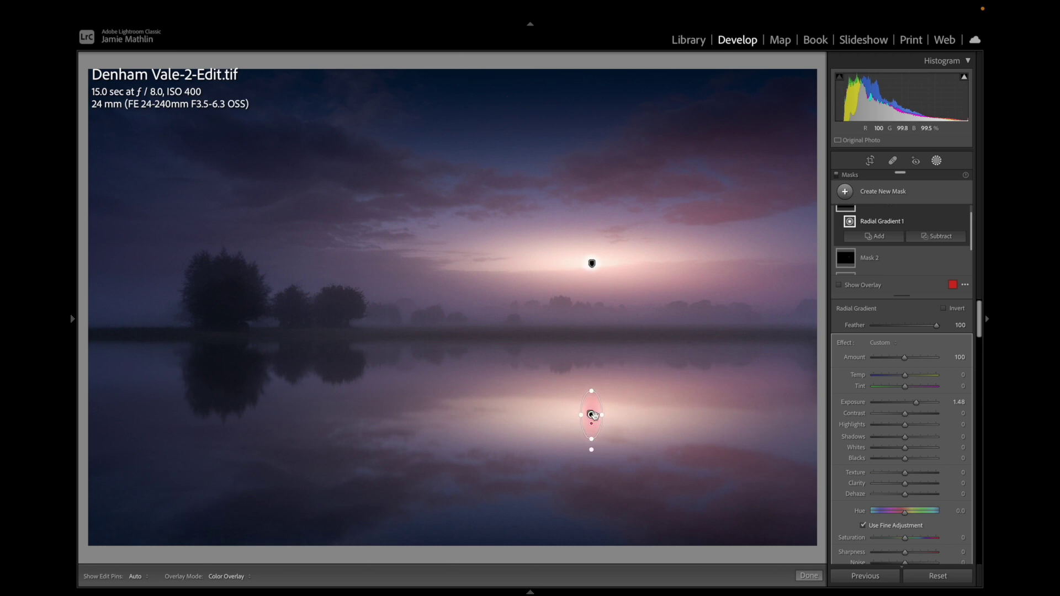
click(809, 576)
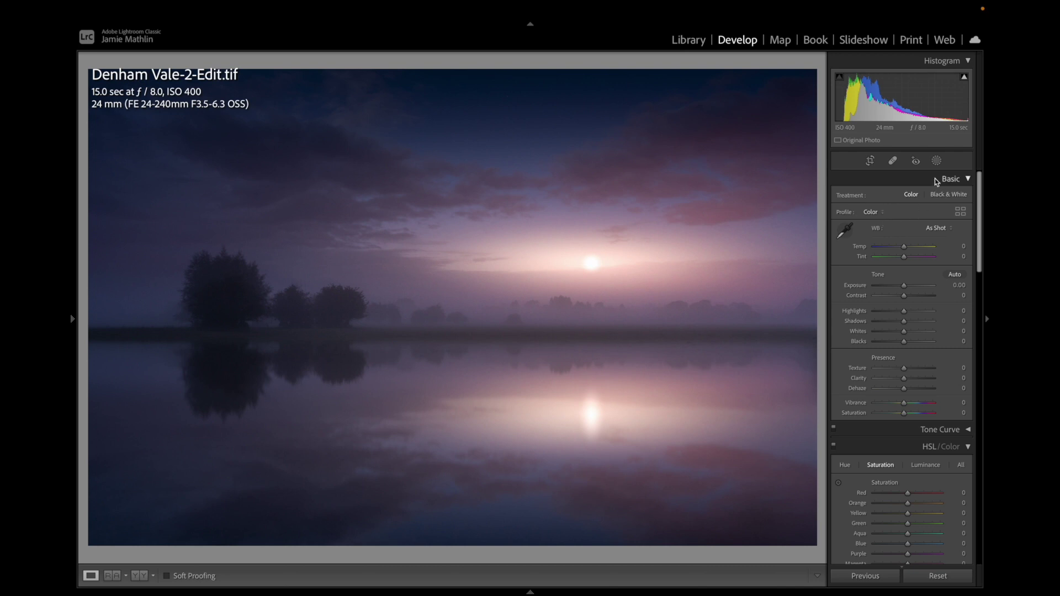
- Reopen masking and lower the Exposure of the reflected sun mask, Mask 2 Copy, to 1.05
click(937, 161)
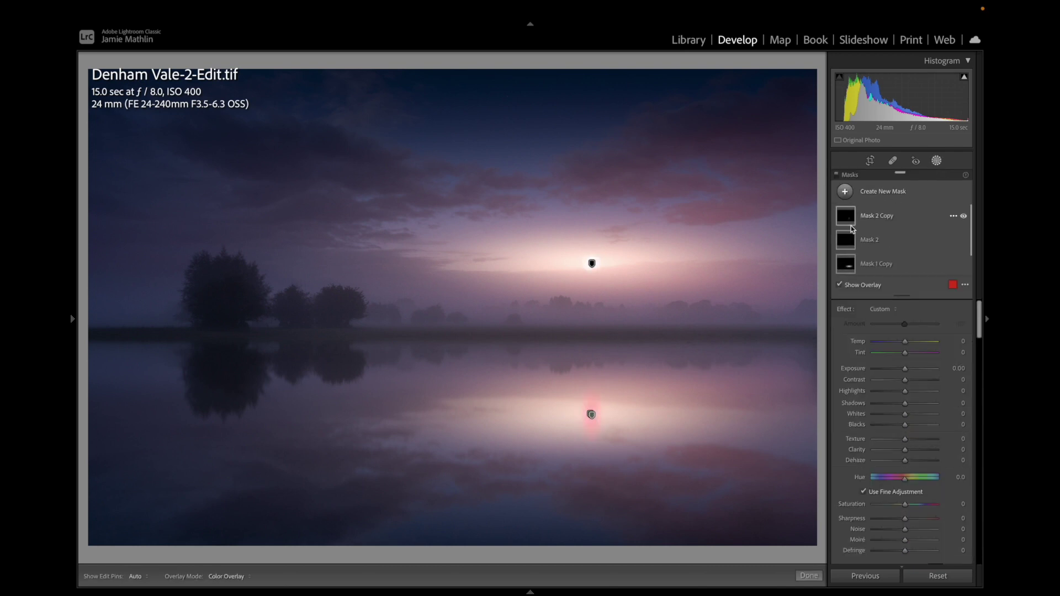
click(852, 223)
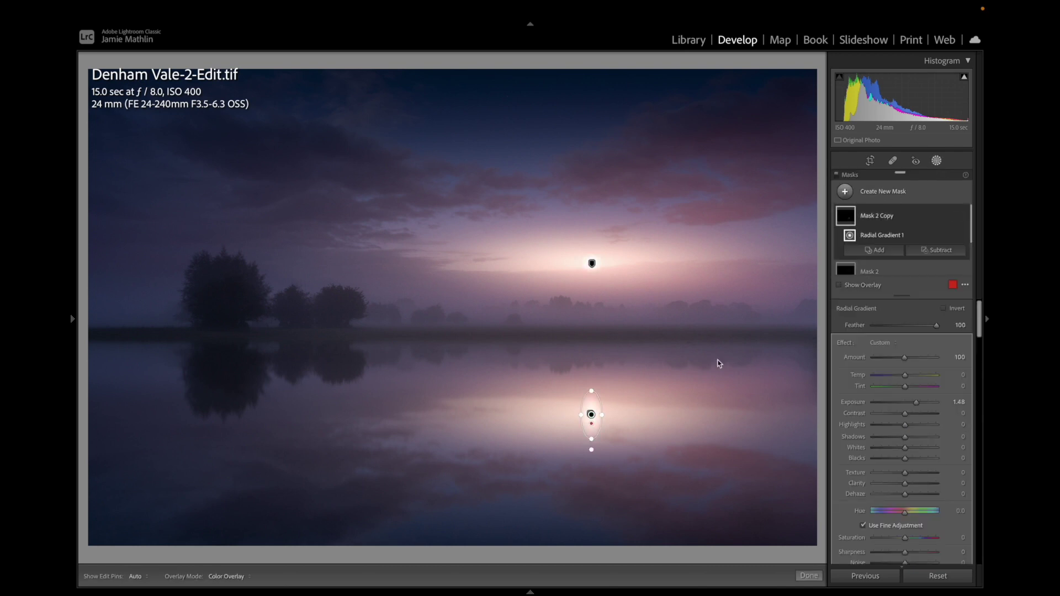
drag(905, 403, 912, 407)
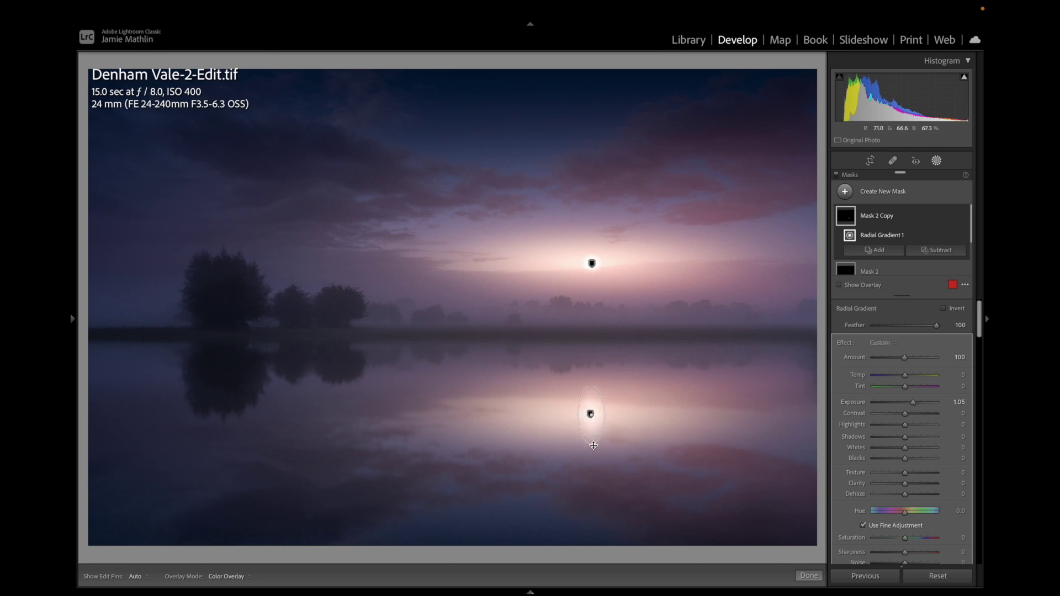
click(808, 575)
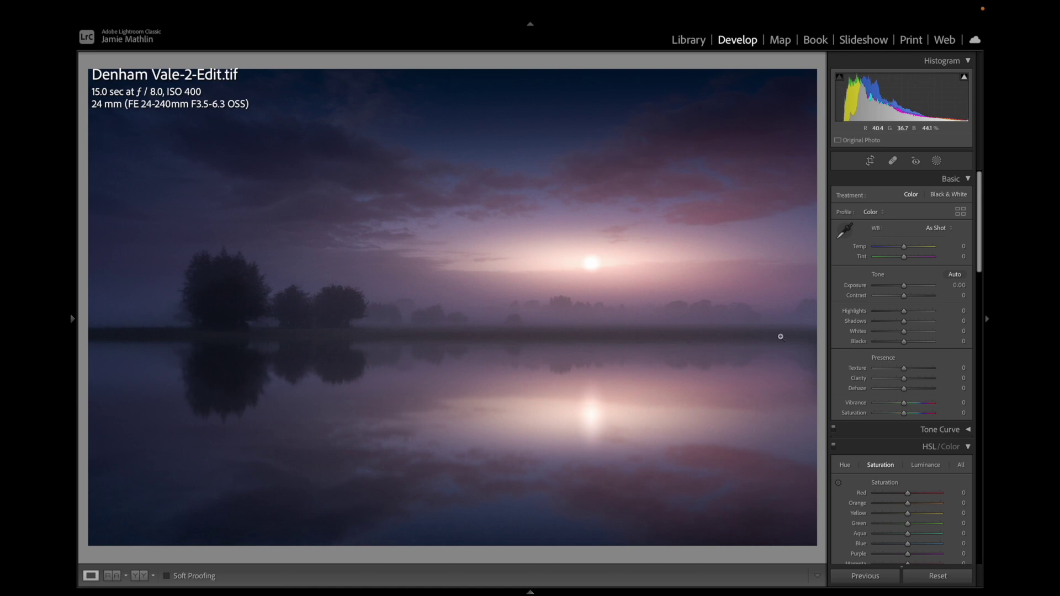
- Lower the Exposure of the wide lake reflection mask, Mask 1 Copy, to 1.06 and leave masking
click(938, 160)
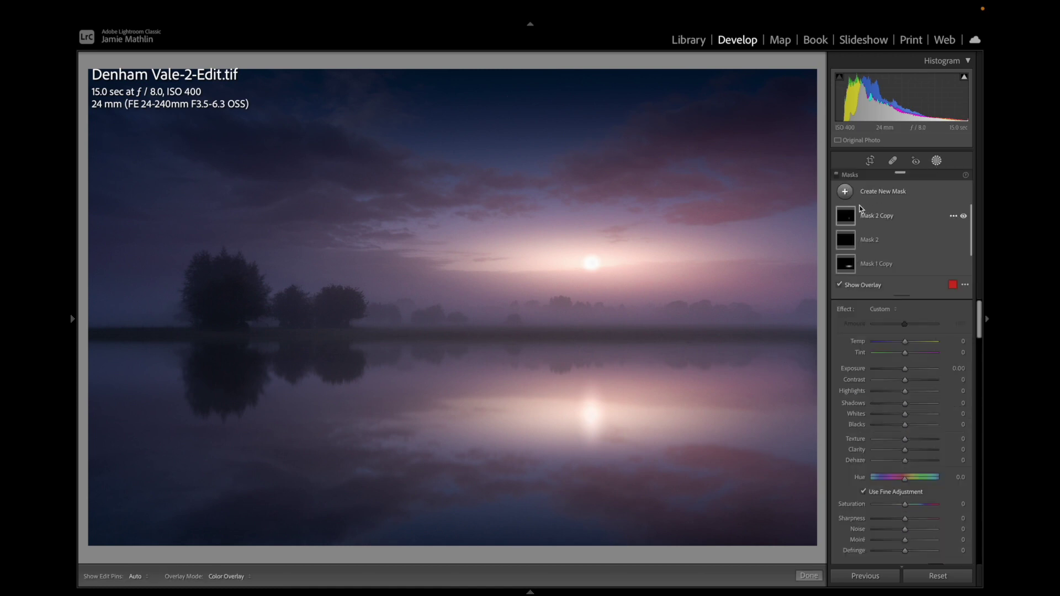
click(851, 265)
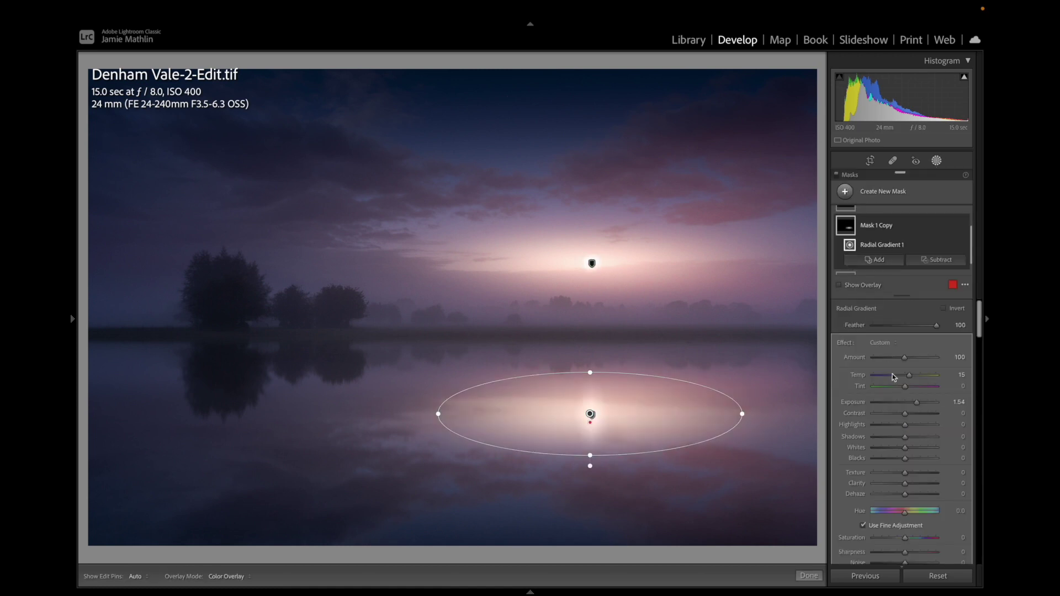
drag(917, 407, 913, 405)
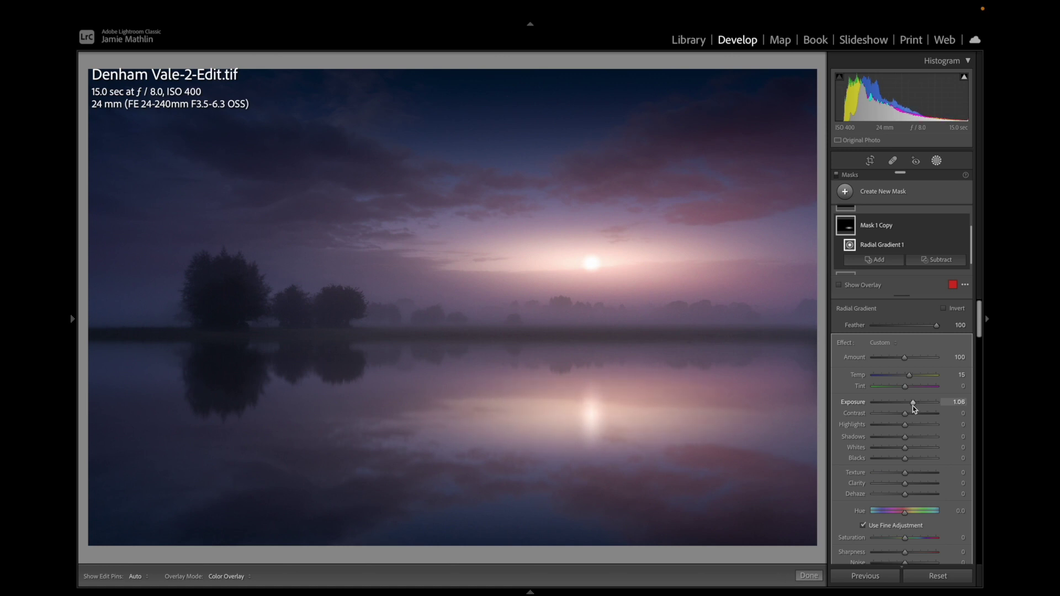
mouse_move(775, 365)
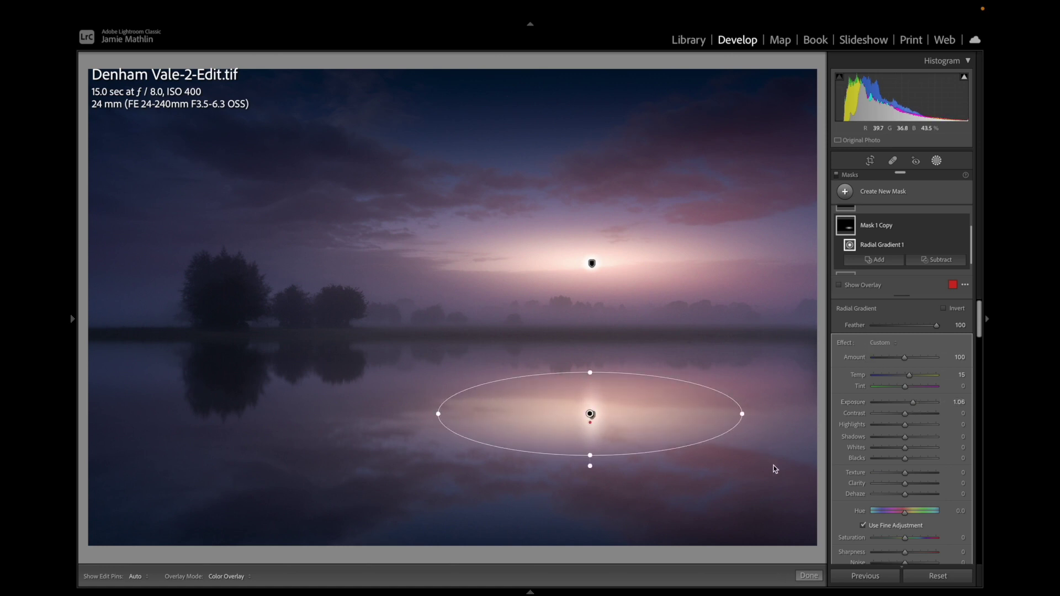
click(809, 575)
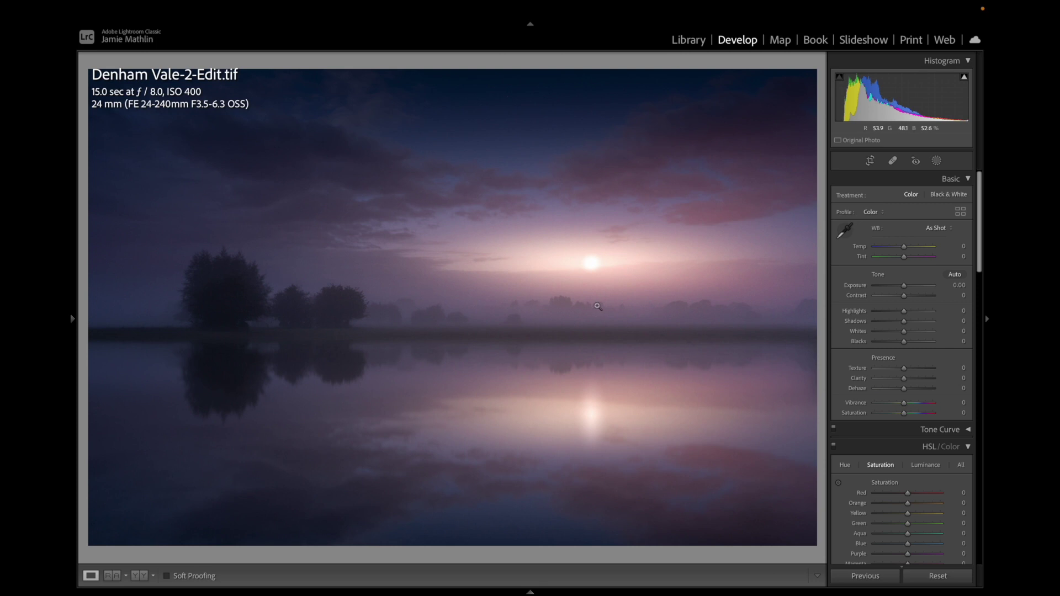
- Create a brush mask with Contrast 25, Clarity 48 and brush size 24, and paint it across the horizon from the large tree to the far side
click(936, 161)
click(884, 192)
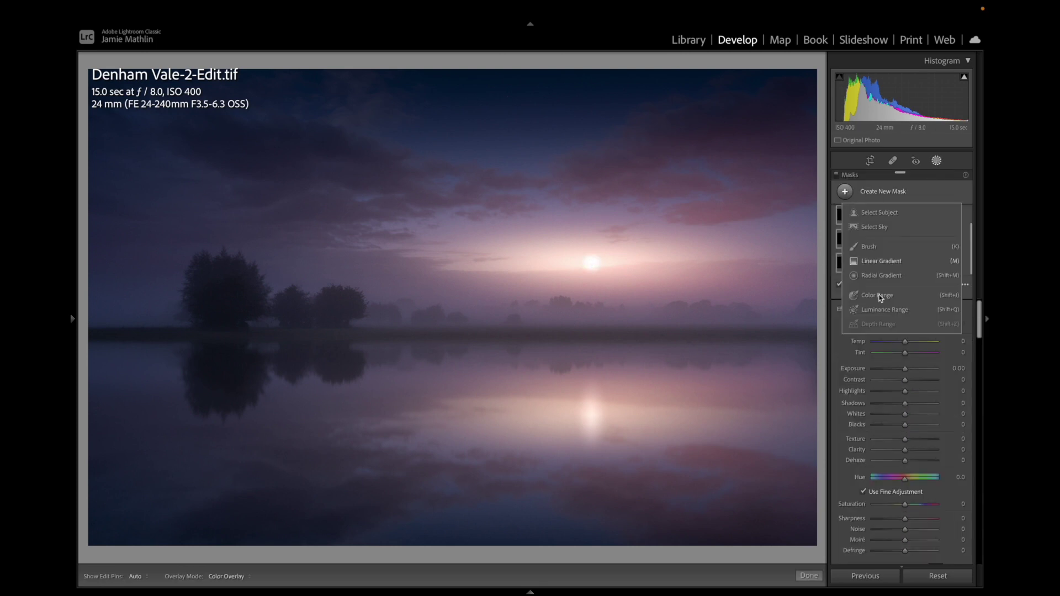
click(872, 247)
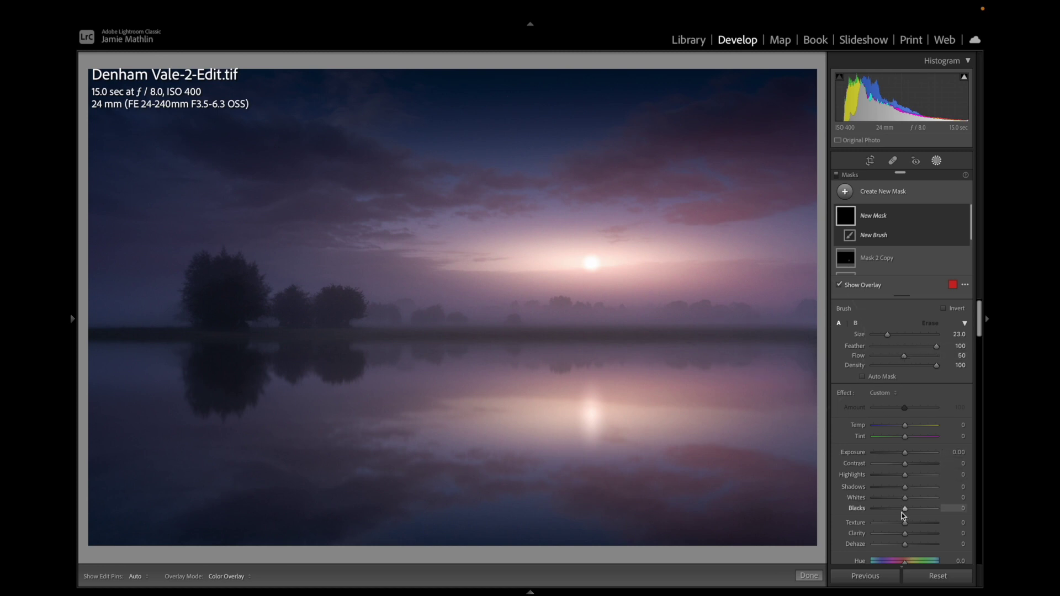
drag(905, 534, 923, 533)
drag(911, 467, 915, 467)
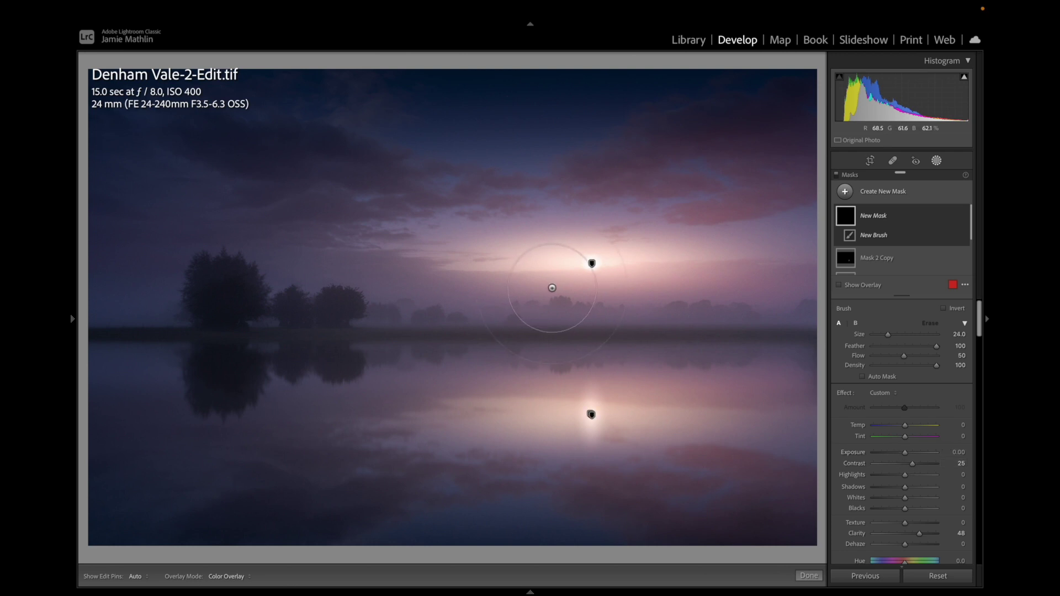
scroll(523, 314, up, 1)
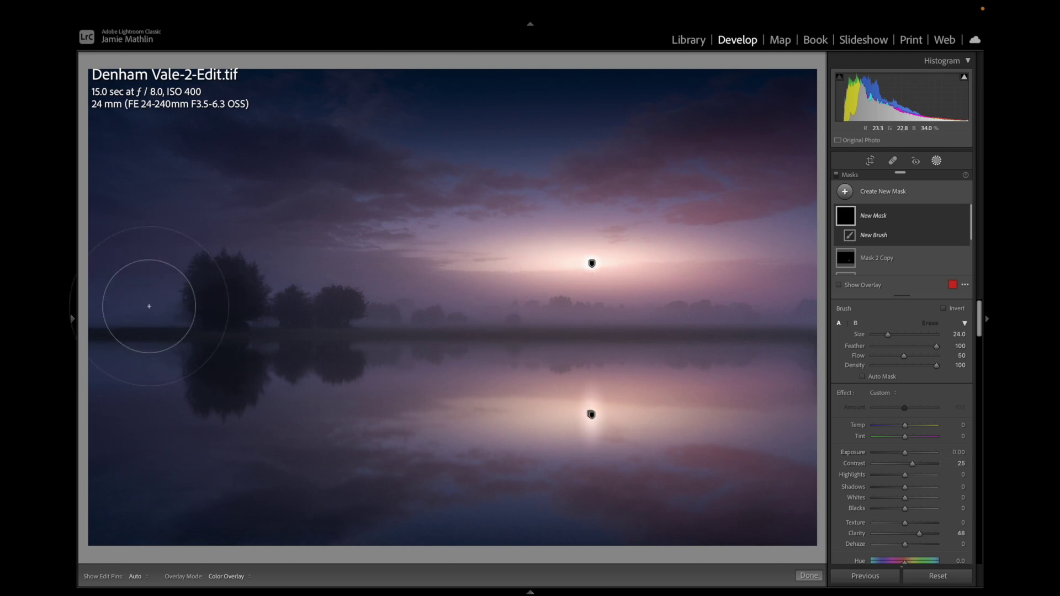
key(h)
mouse_move(147, 334)
mouse_down()
mouse_move(240, 305)
mouse_move(781, 318)
mouse_move(177, 319)
mouse_move(218, 390)
mouse_move(492, 341)
mouse_move(771, 340)
mouse_move(737, 332)
mouse_up()
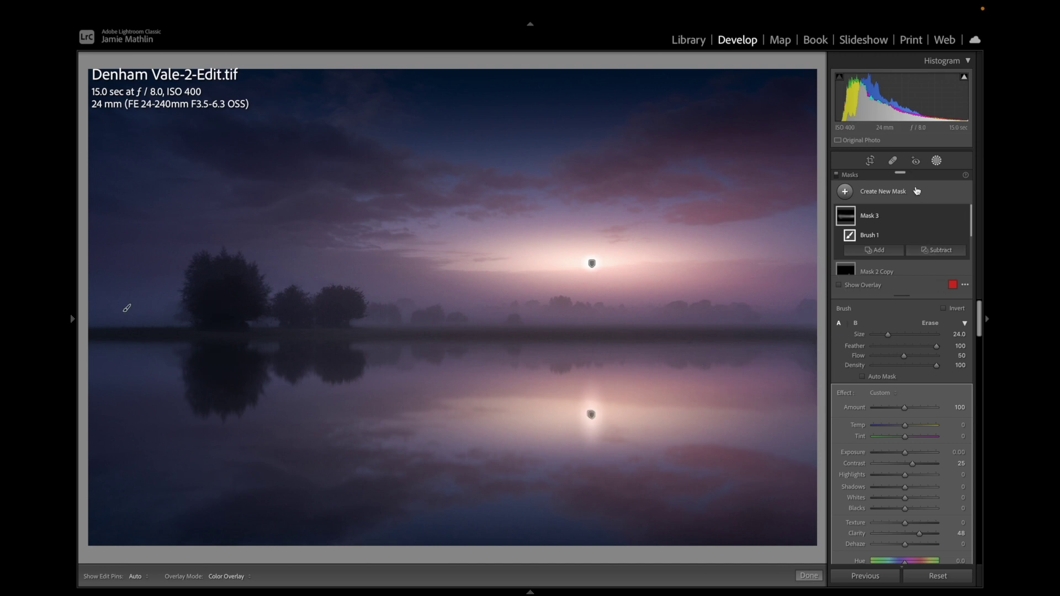
- Create a new brush mask with Exposure 1.06, reduce the brush size to 6 and enable Auto Mask
click(886, 192)
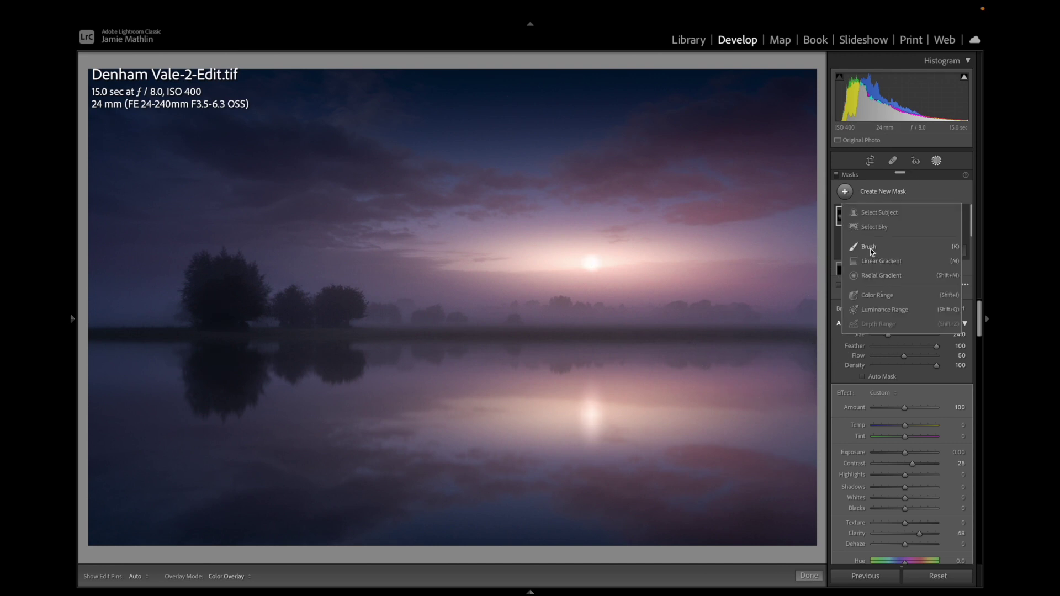
click(870, 248)
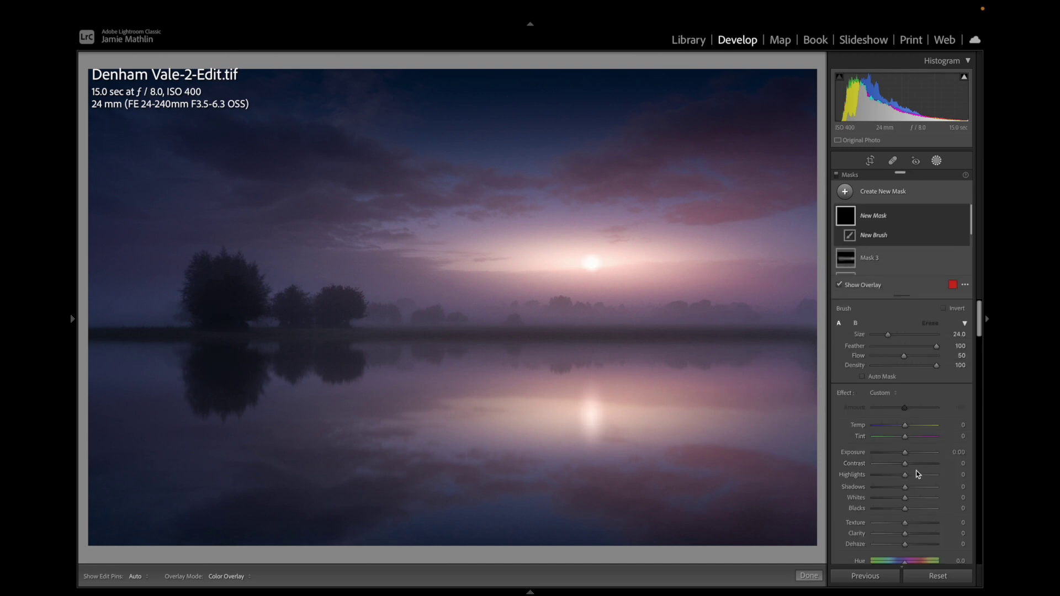
drag(906, 455, 914, 455)
key(bracketleft)
key(bracketleft)
key(bracketleft)
key(bracketleft)
key(bracketleft)
key(bracketleft)
click(863, 377)
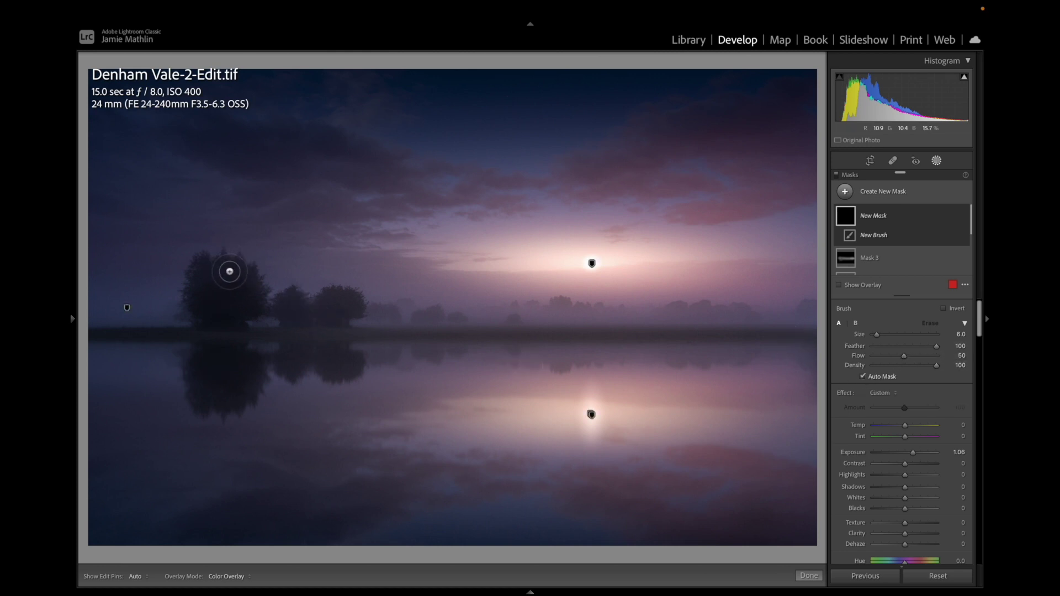
- Enlarge the brush to size 9 and paint the new mask over the large tree and the smaller trees beside it
scroll(247, 261, up, 3)
key(h)
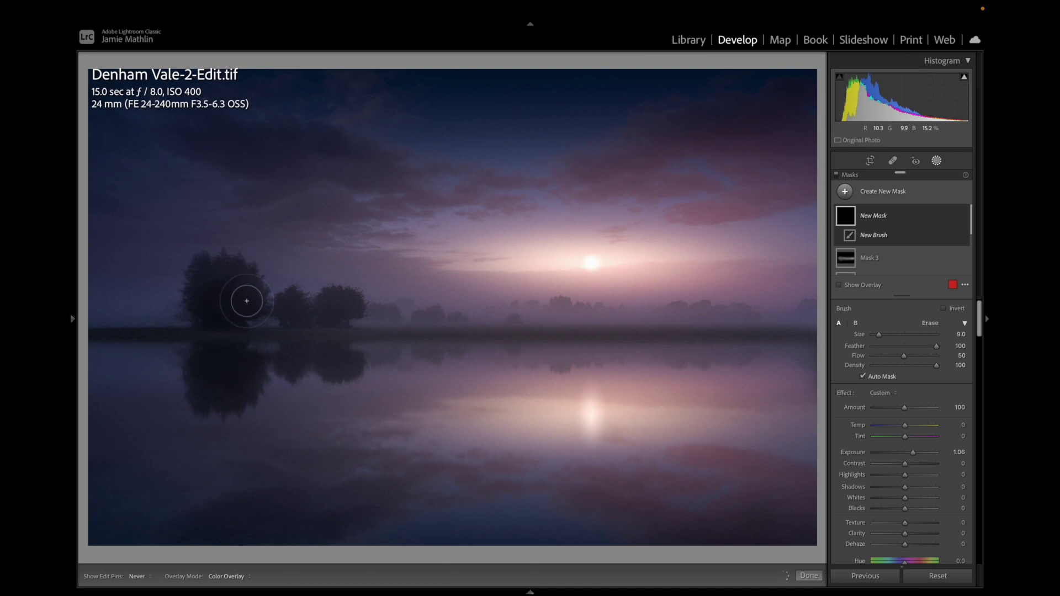
drag(246, 296, 289, 301)
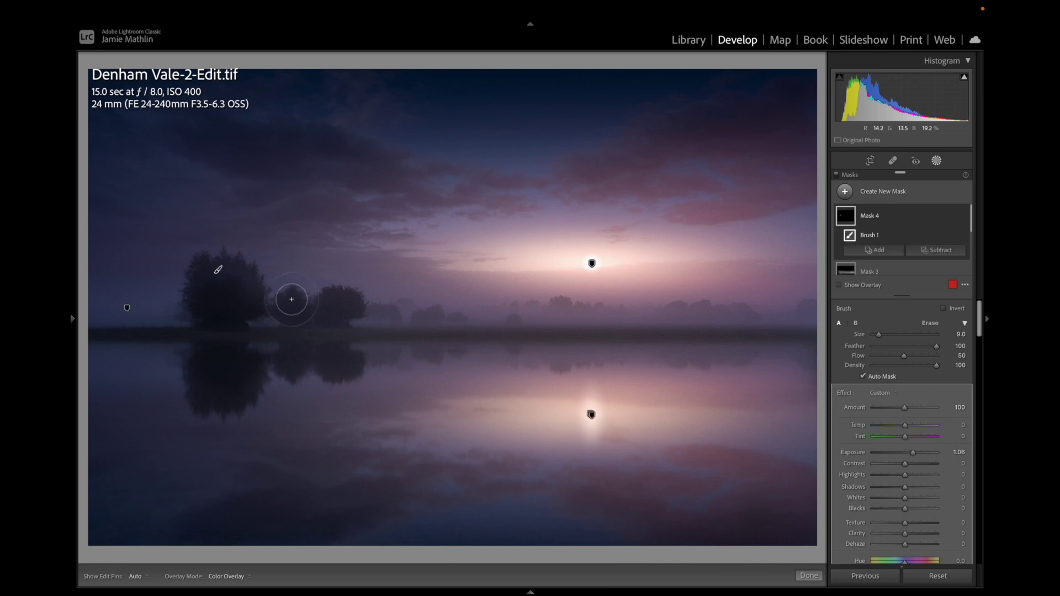
key(h)
key(h)
- Set the tree mask's Temp to 3, Exposure to 1.46, Contrast to 20 and Clarity to 25, and leave masking
drag(906, 425, 909, 466)
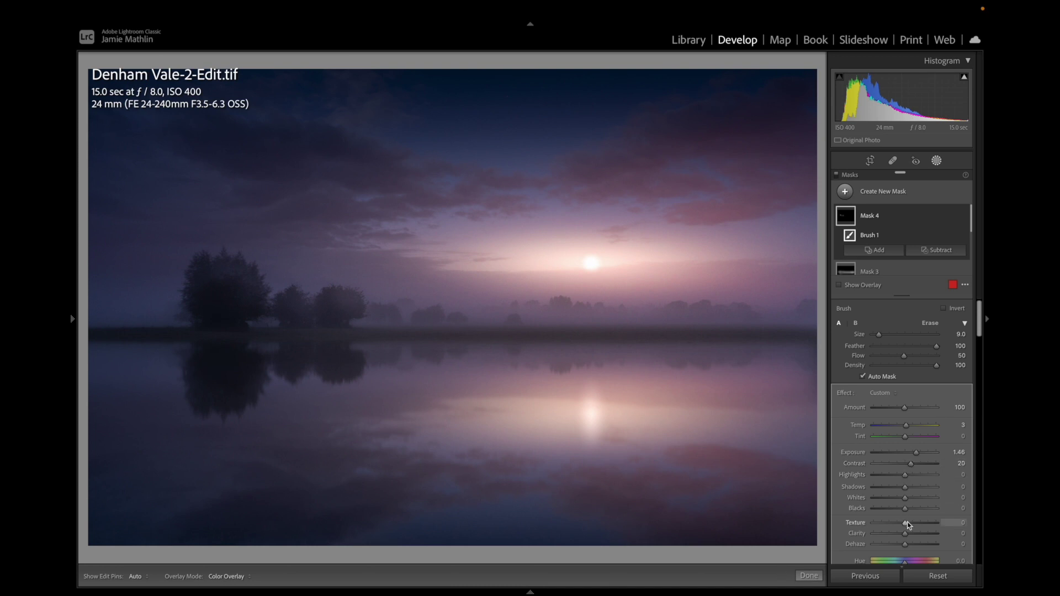
drag(905, 533, 913, 533)
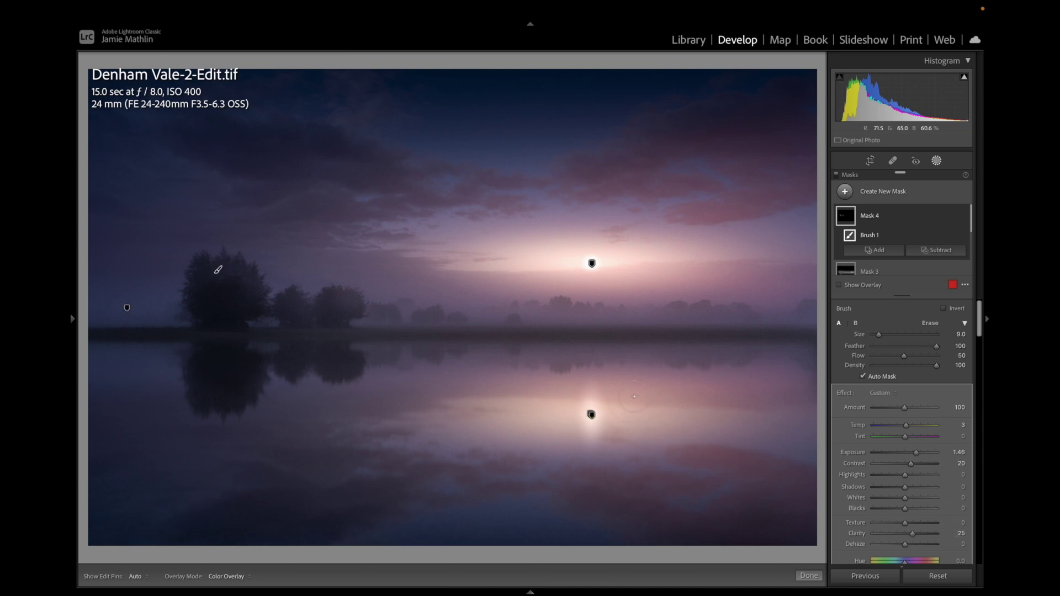
click(809, 576)
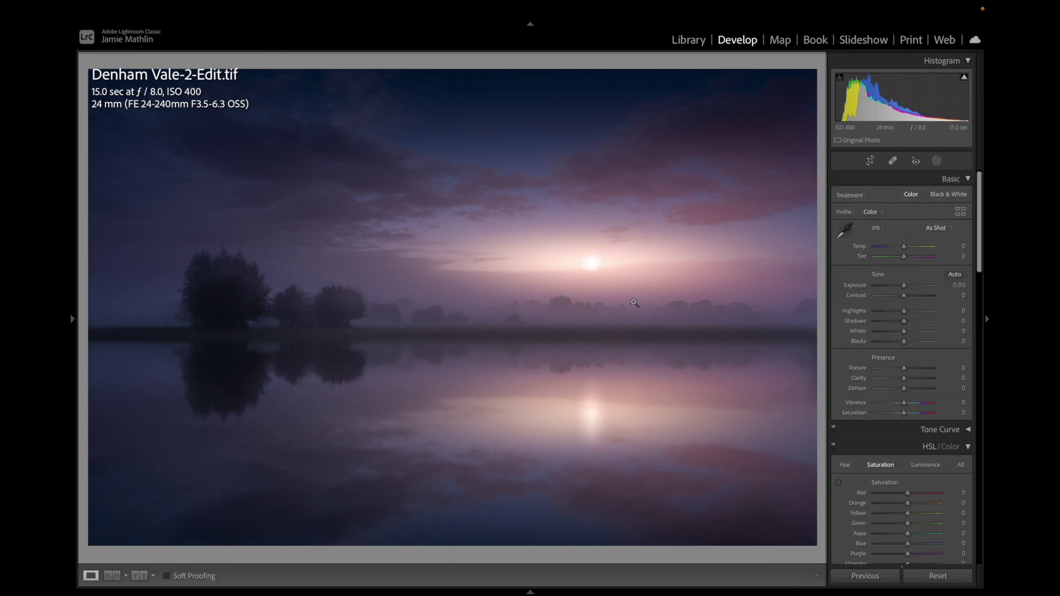